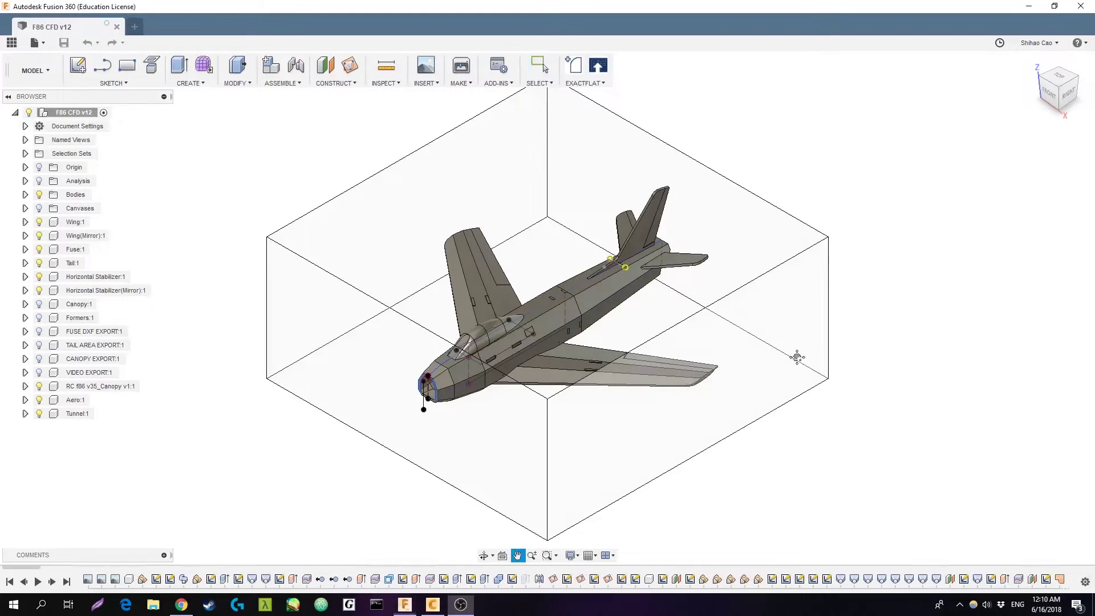
Step: Examine the F86 aircraft model inside its surrounding wind tunnel box from several angles
middle_drag(802, 363, 801, 405)
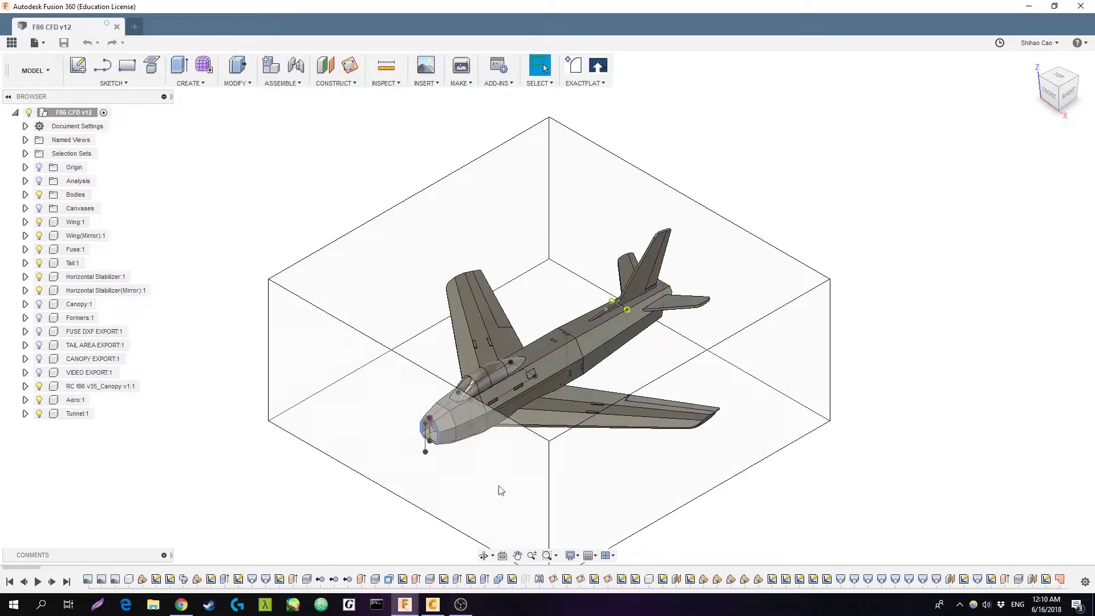
scroll(861, 443, down, 1)
middle_drag(857, 439, 832, 403)
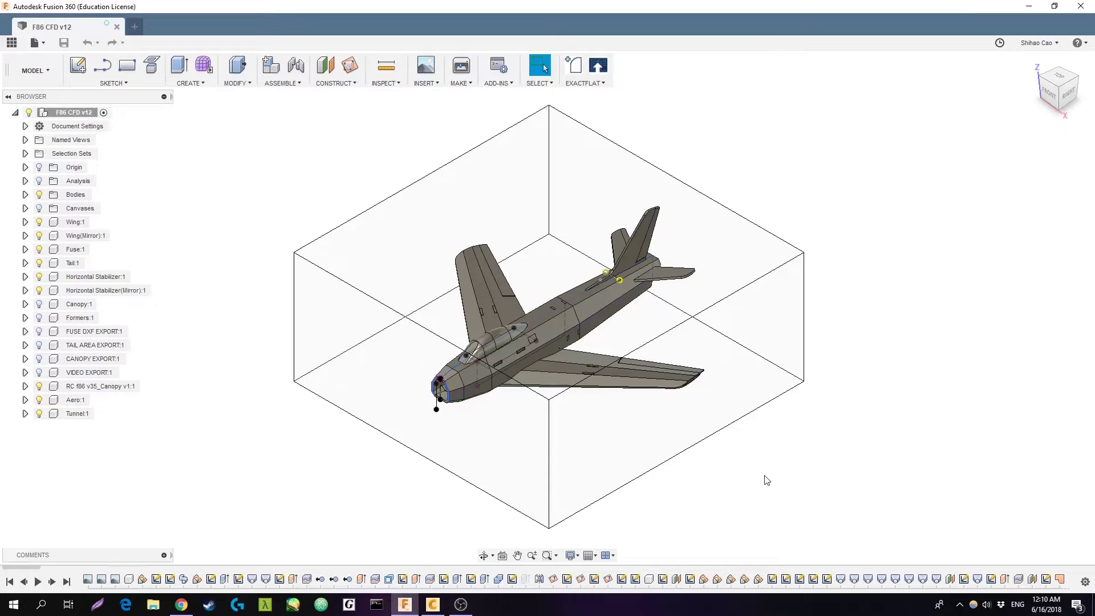
click(433, 605)
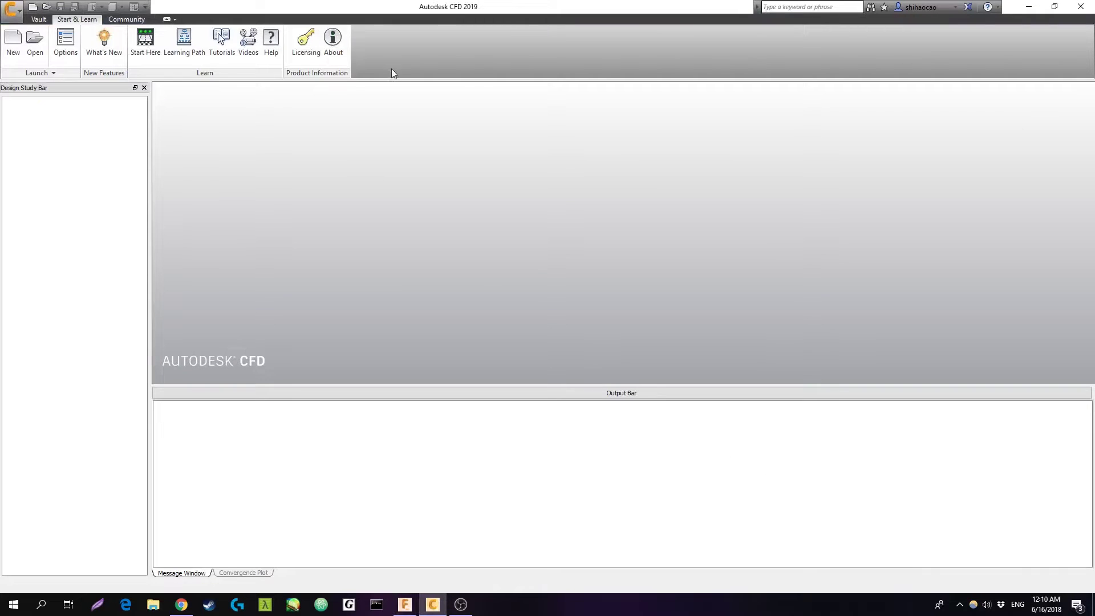
key(alt+Tab)
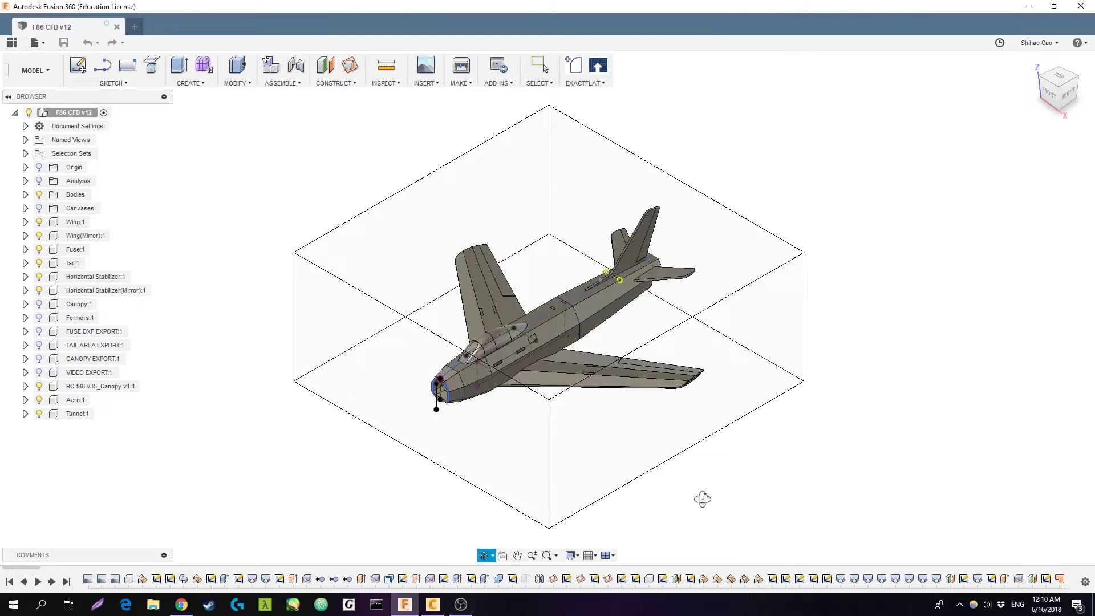
drag(702, 499, 739, 479)
key(Escape)
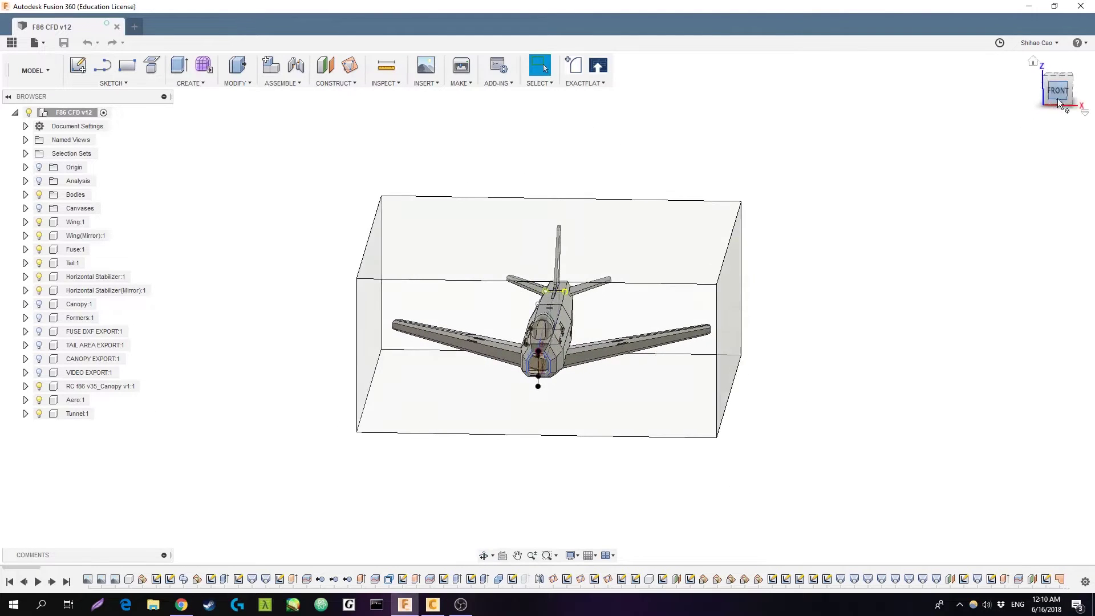
shift+middle_drag(862, 301, 852, 307)
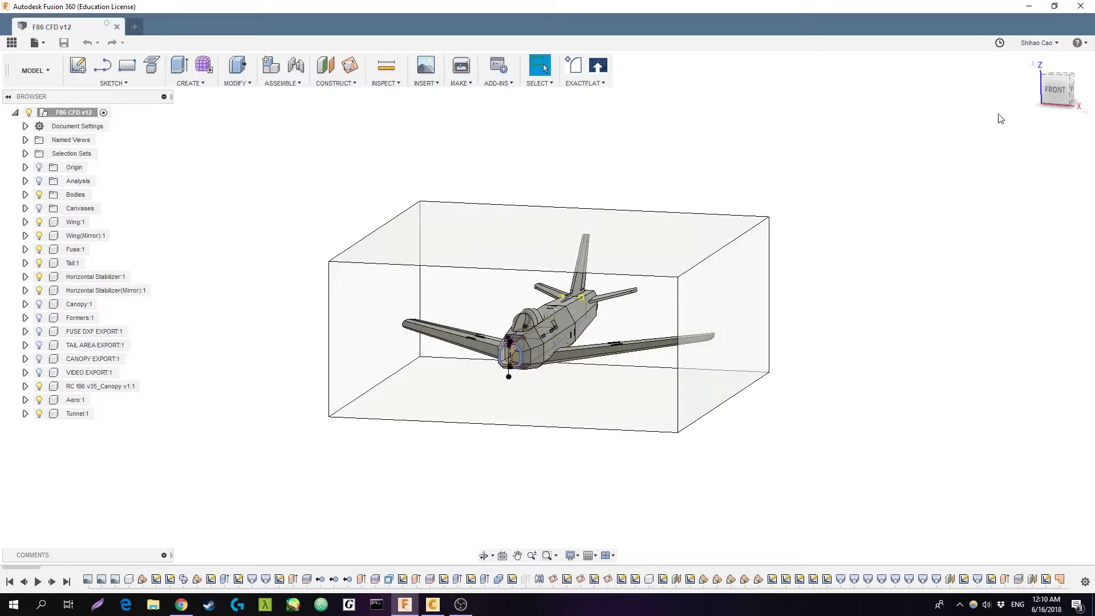
scroll(595, 295, up, 2)
scroll(595, 294, up, 2)
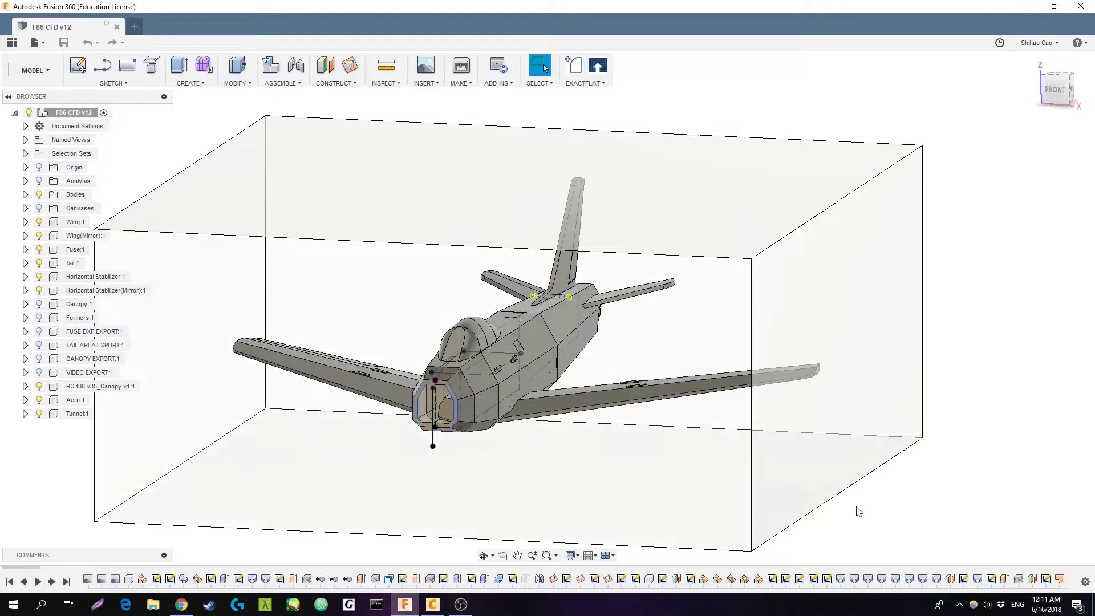
middle_drag(856, 507, 861, 486)
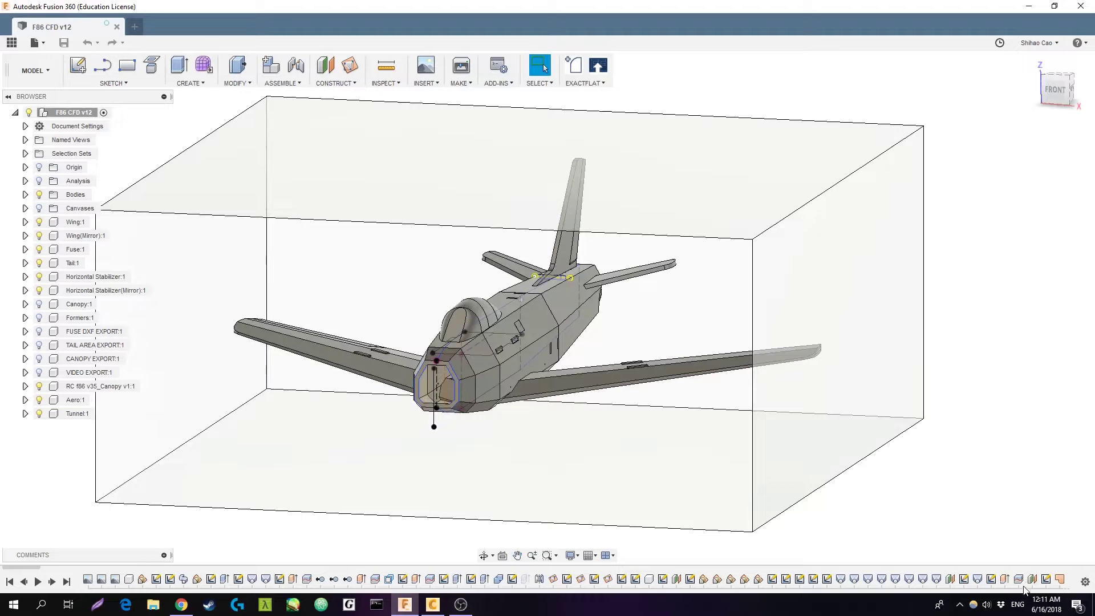
scroll(1024, 586, down, 10)
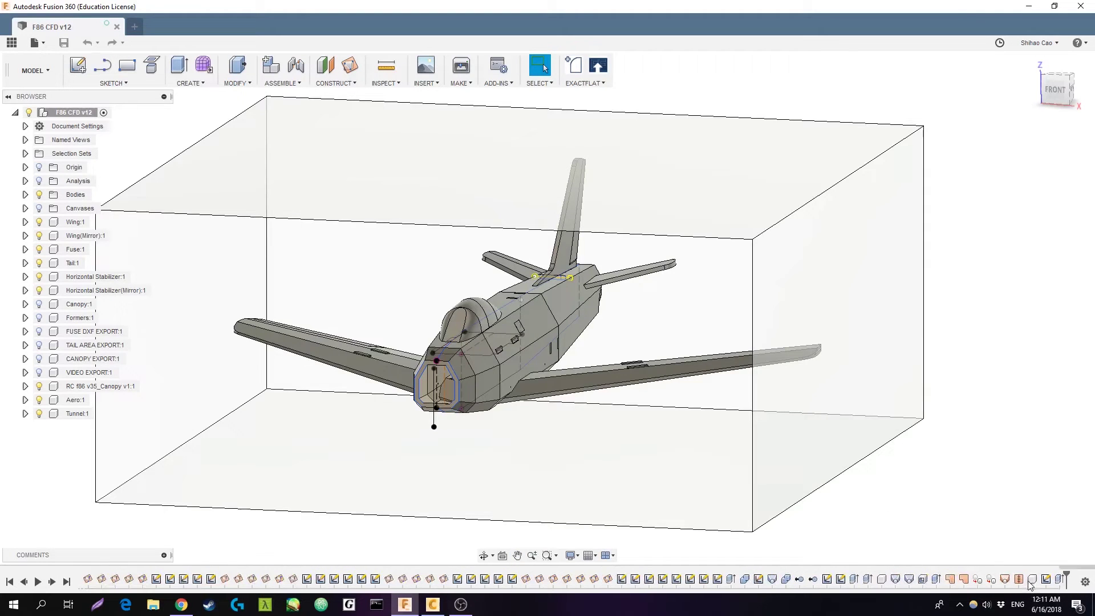
shift+middle_drag(708, 544, 718, 538)
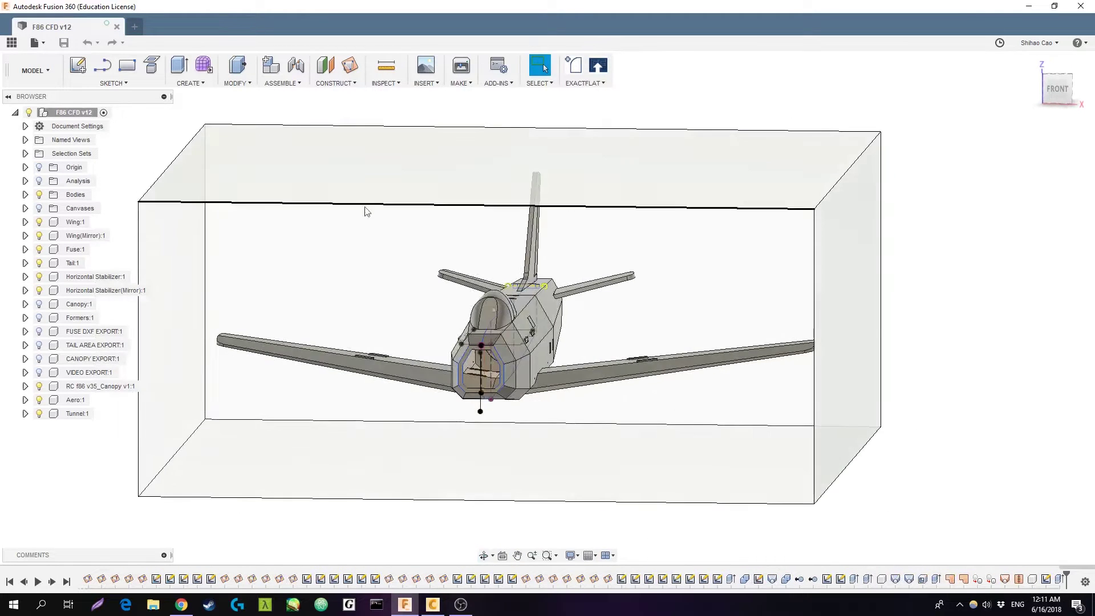
Step: Inspect the clearance between the aircraft and the tunnel box in the front and right side views
shift+middle_drag(323, 506, 684, 448)
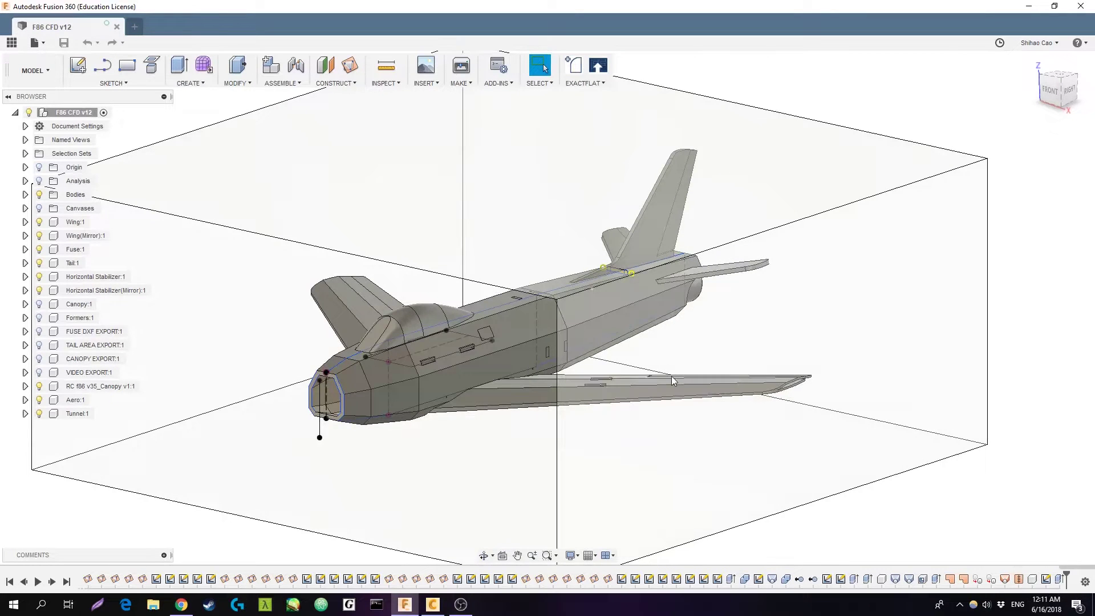
shift+middle_drag(571, 434, 592, 421)
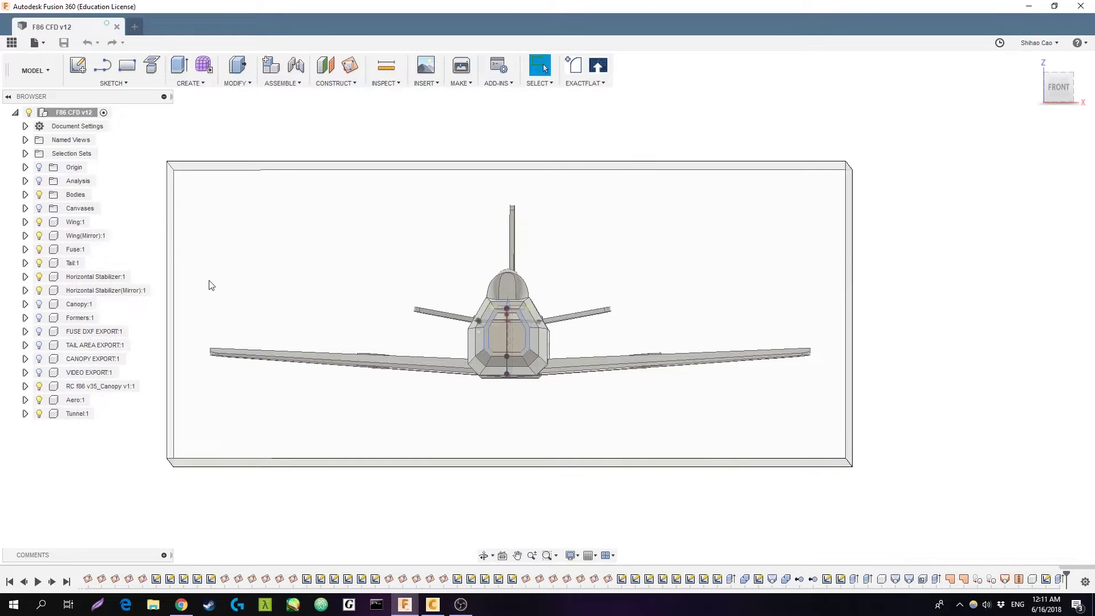
click(1049, 84)
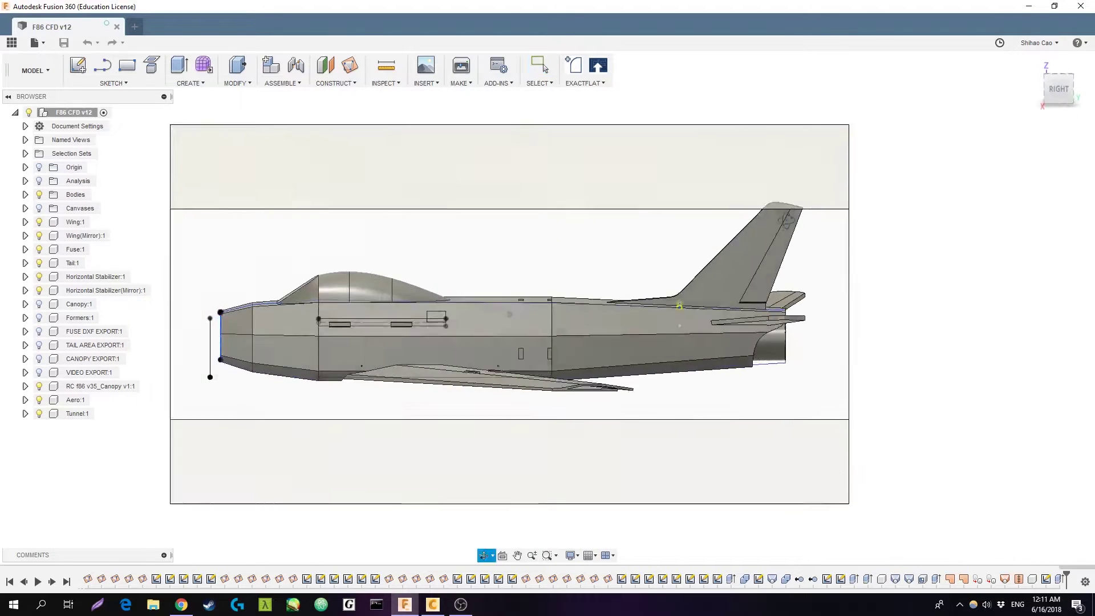
shift+middle_drag(209, 326, 929, 308)
click(1059, 93)
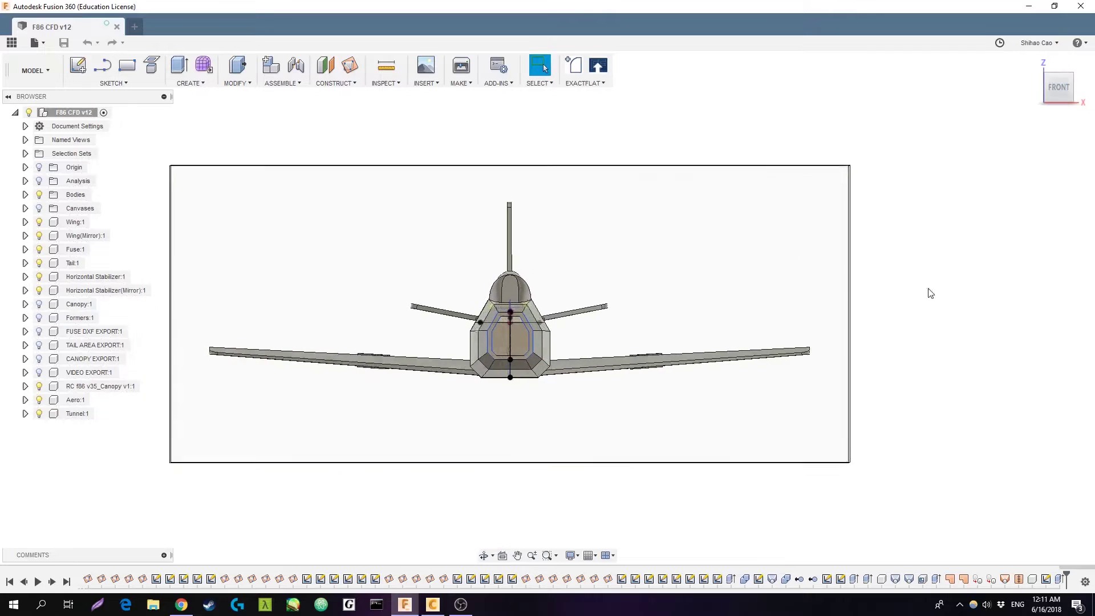
shift+middle_drag(936, 447, 914, 460)
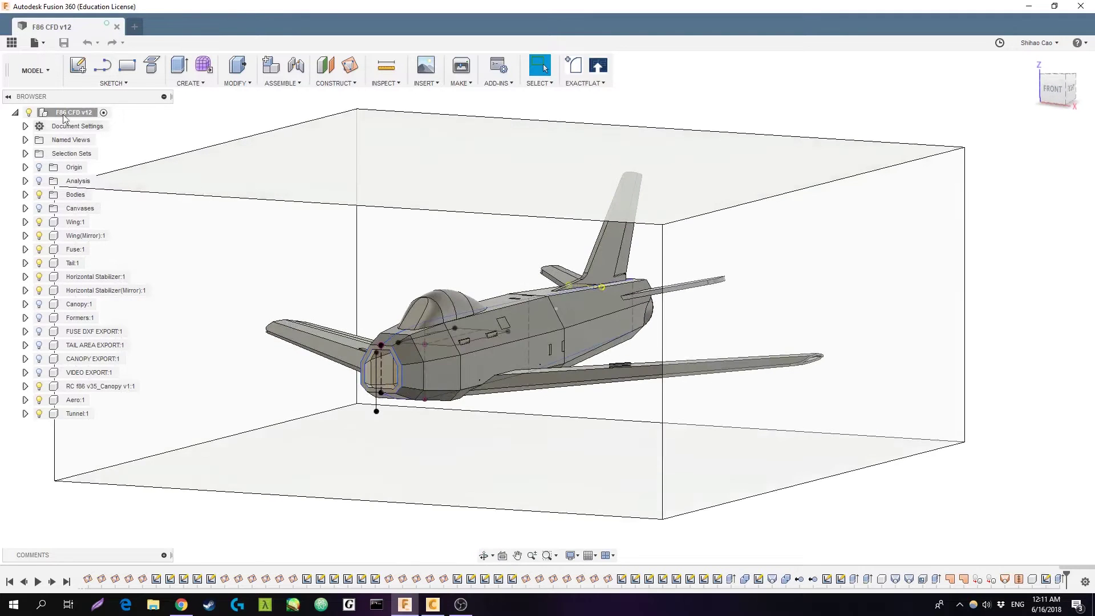
Step: Export the design as the STEP file F86 CFD v12 into the E:/CFD/First folder on the computer
click(36, 43)
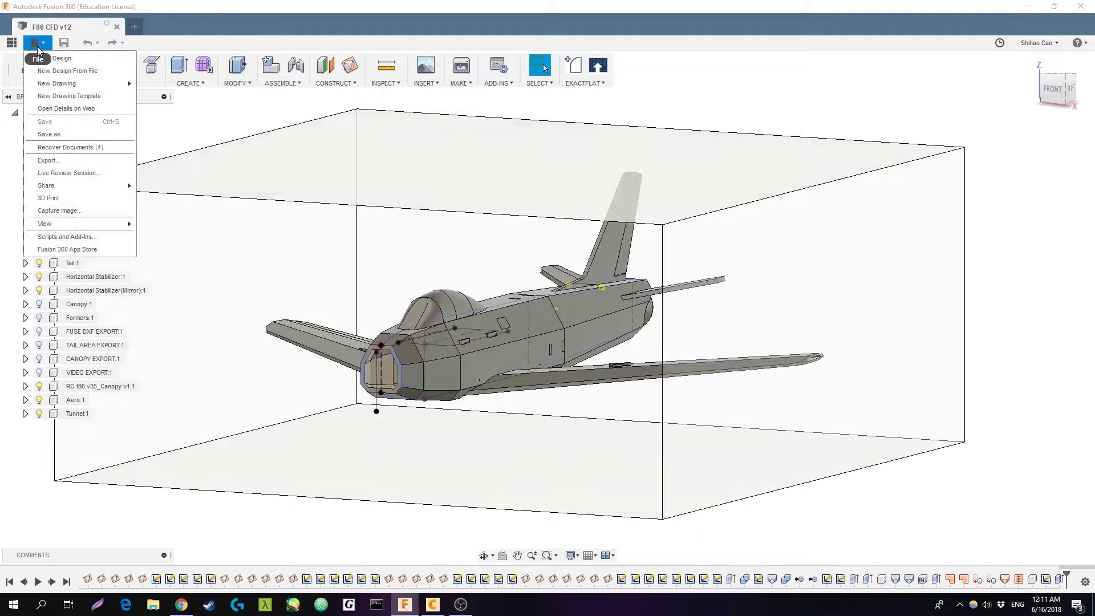
click(52, 161)
click(588, 163)
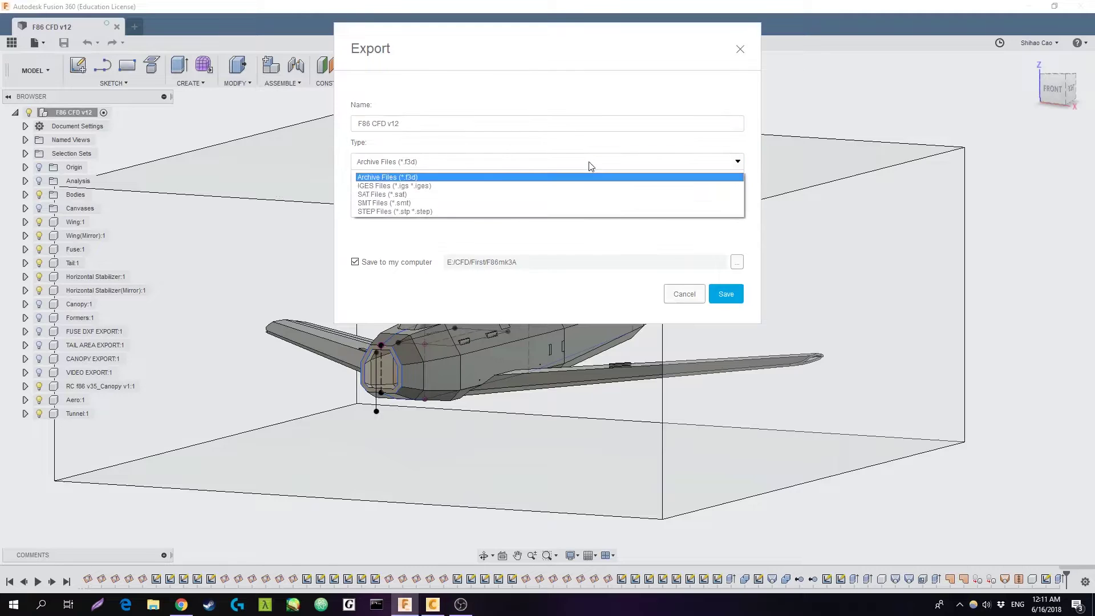
click(553, 211)
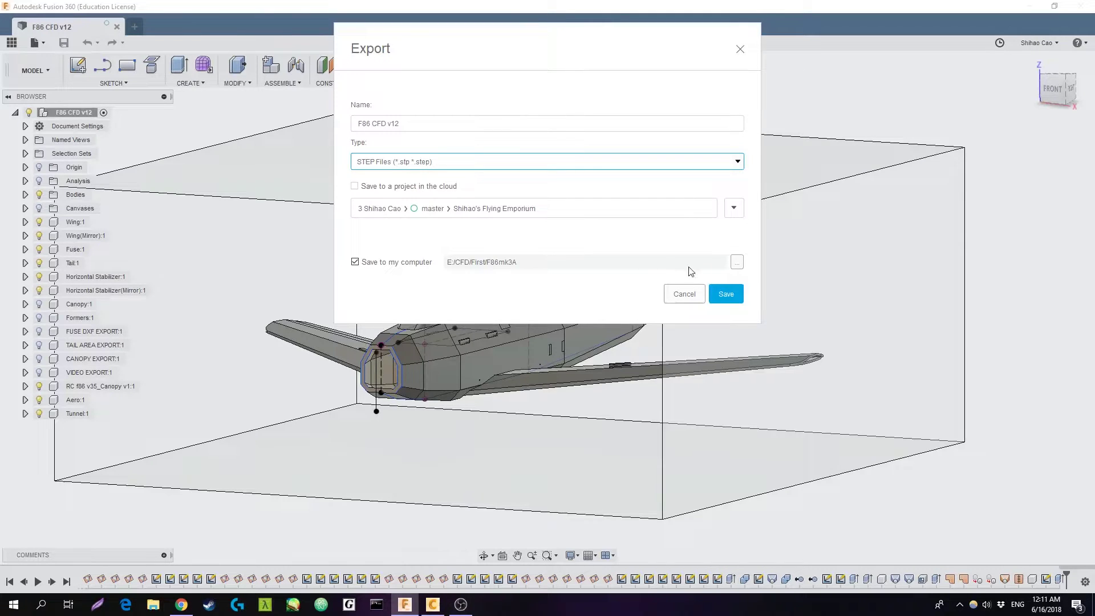
click(737, 263)
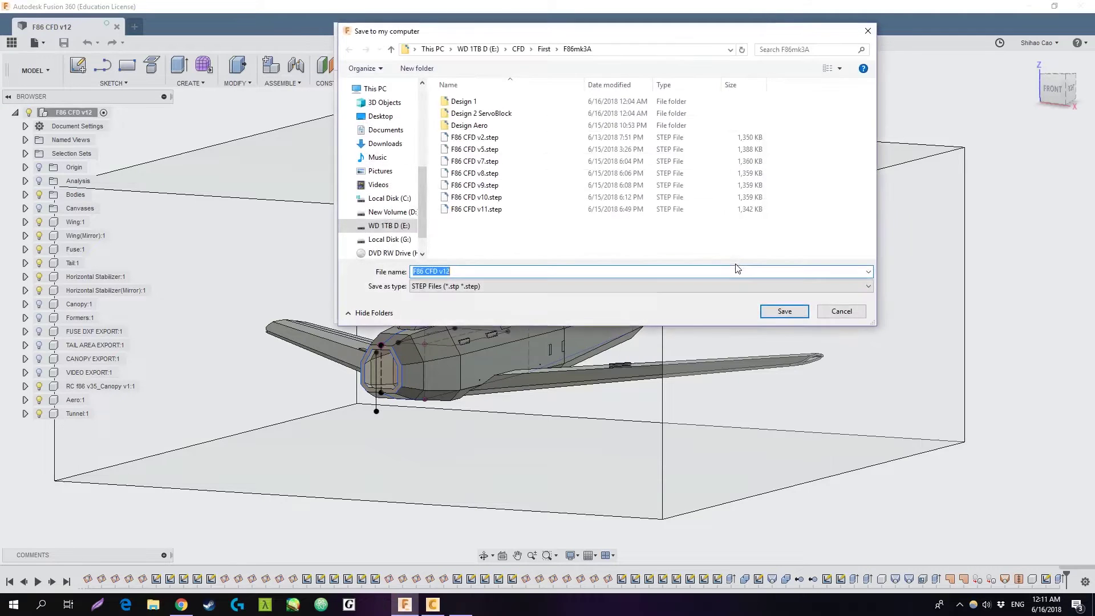
click(543, 49)
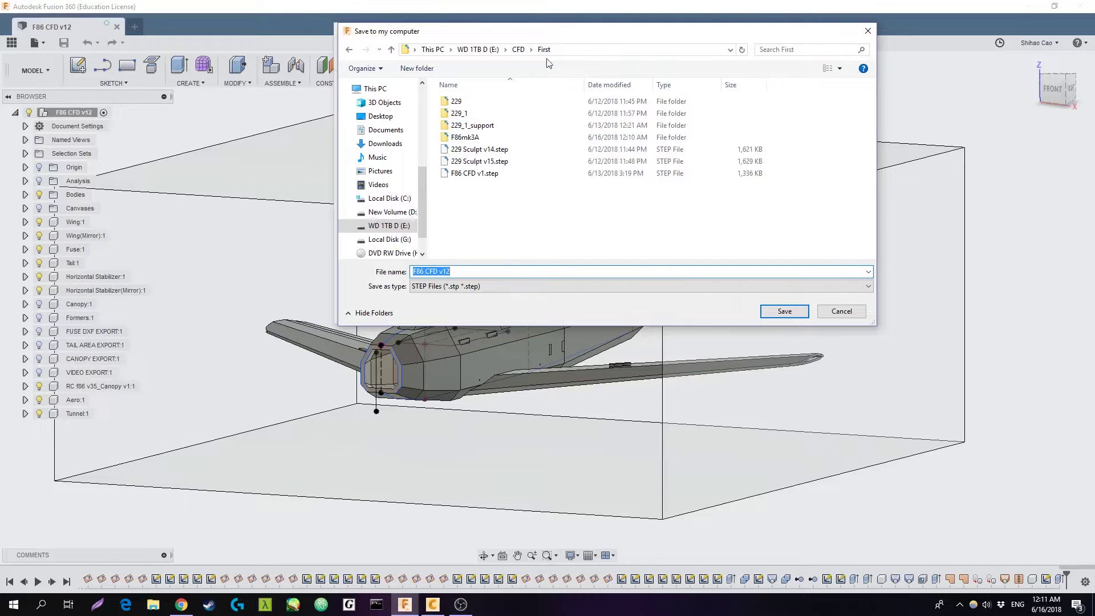
click(778, 316)
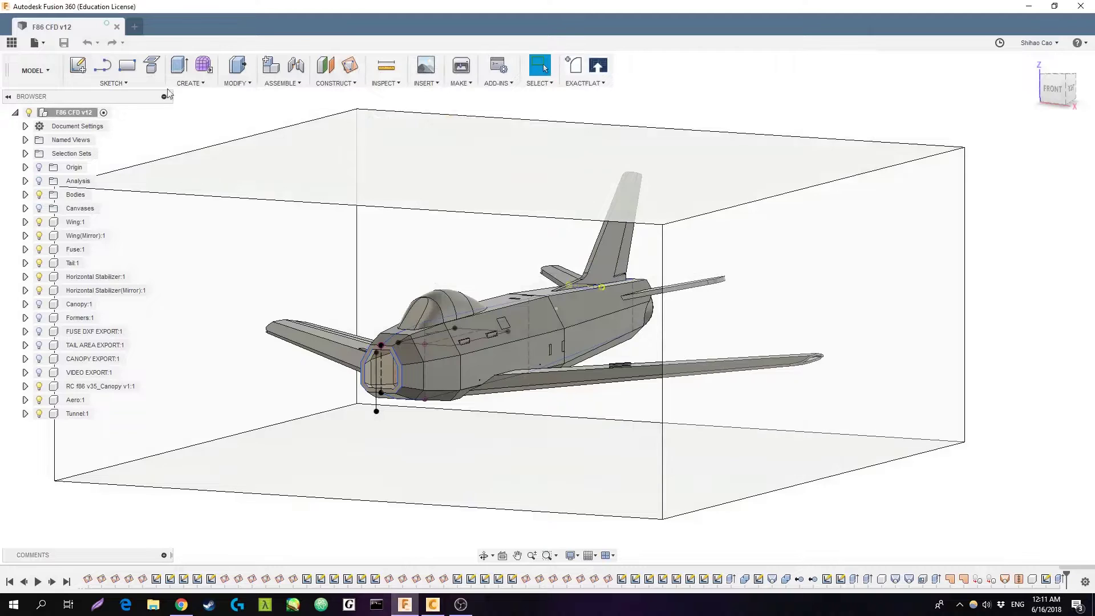
Step: Switch to Autodesk CFD and start a new design study using F86 CFD v12.step from E:/CFD/First as the model
click(433, 604)
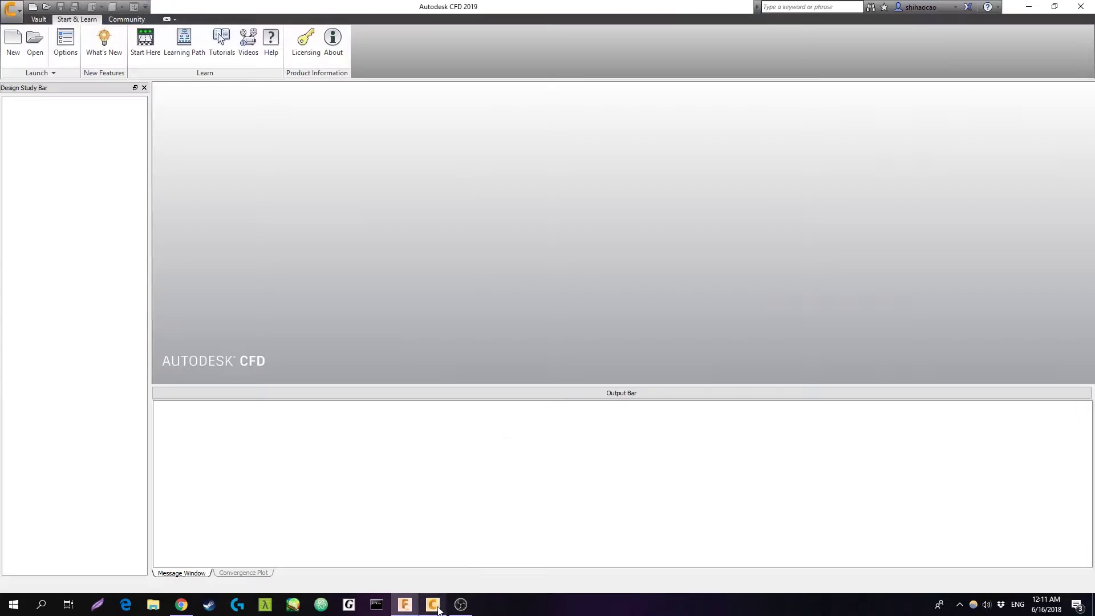
click(19, 46)
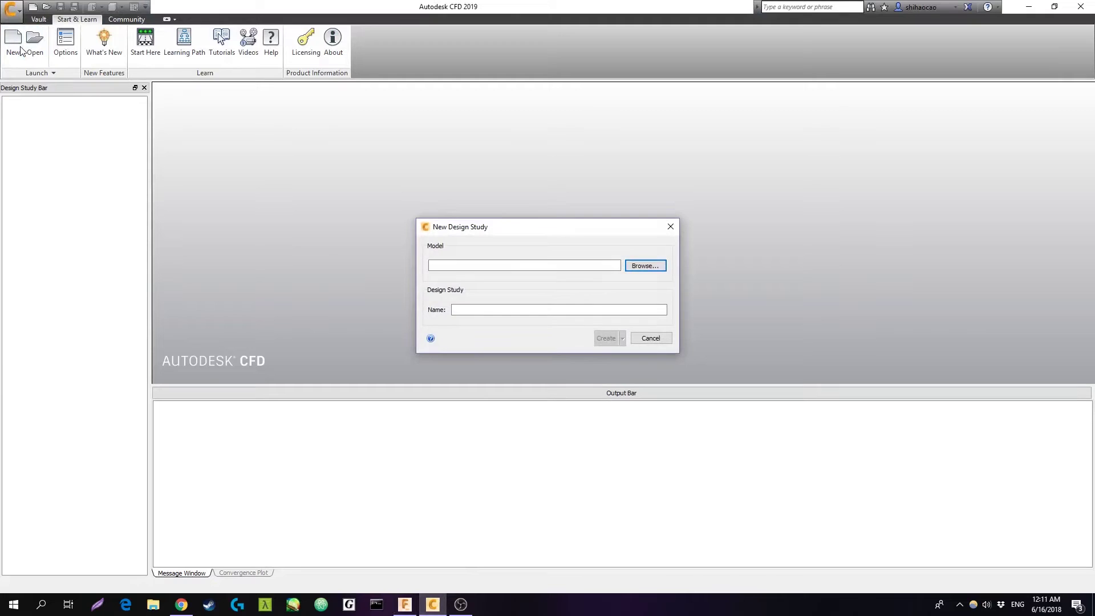
click(641, 267)
click(553, 278)
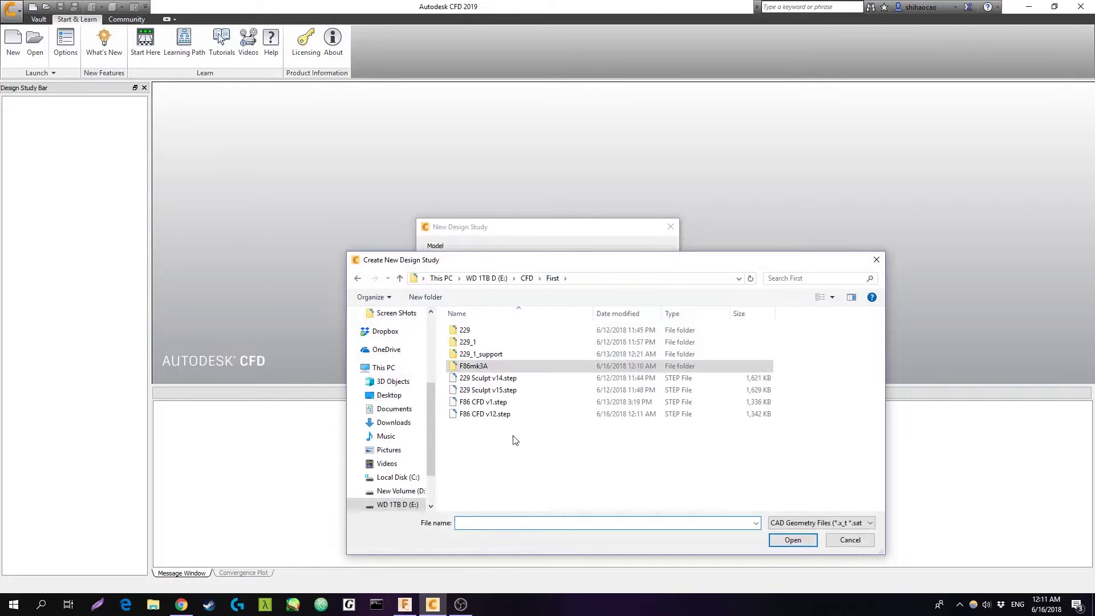
click(517, 414)
click(793, 540)
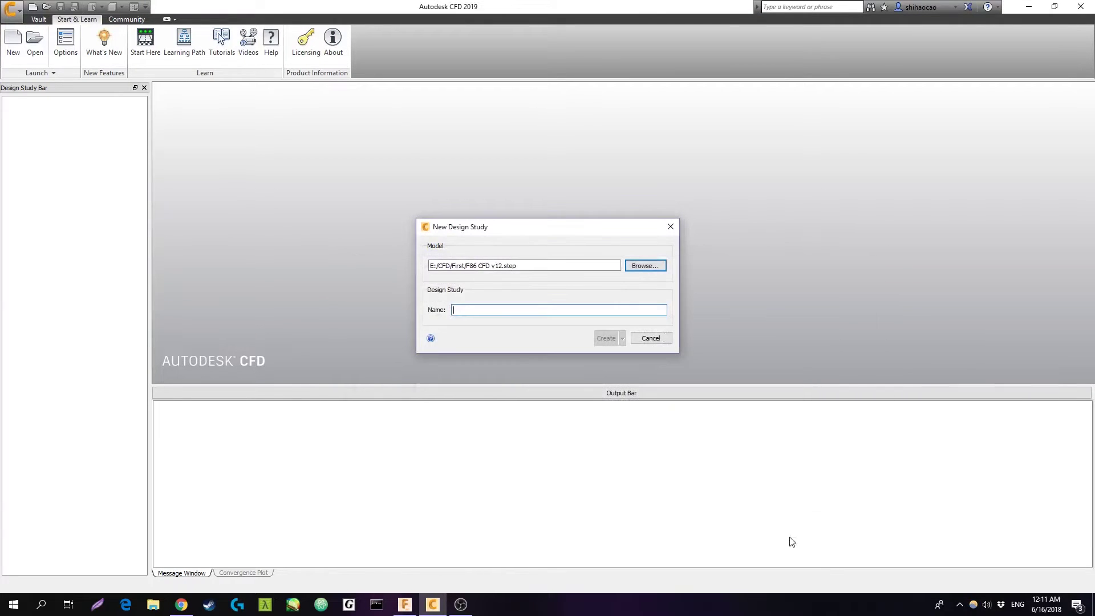
Step: Name the design study "F86 Tutorial" and create it
click(502, 308)
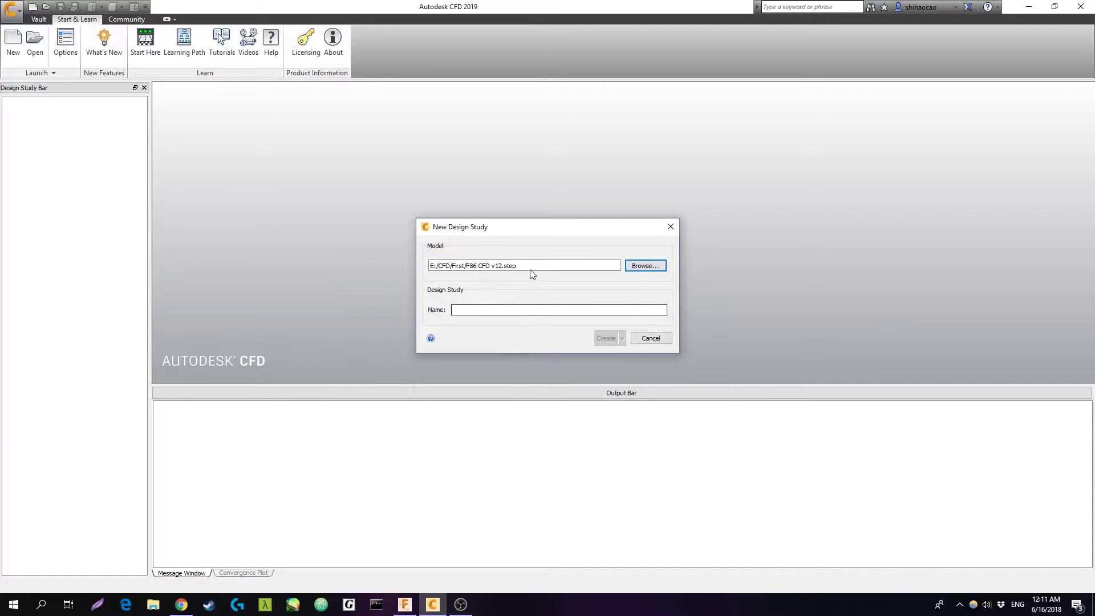
text(F86 Tutorial)
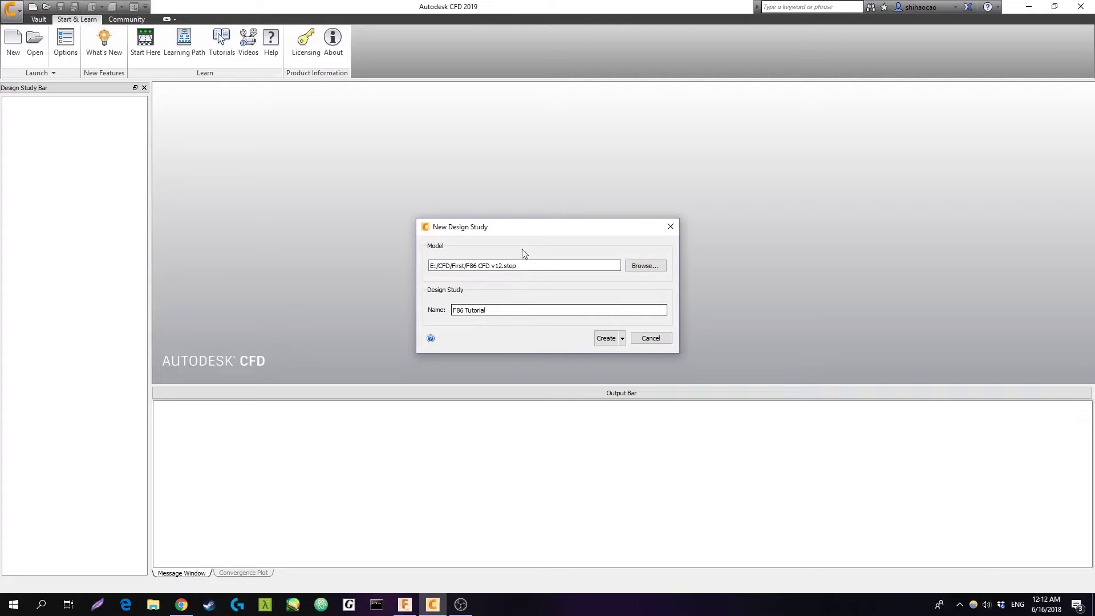
click(606, 338)
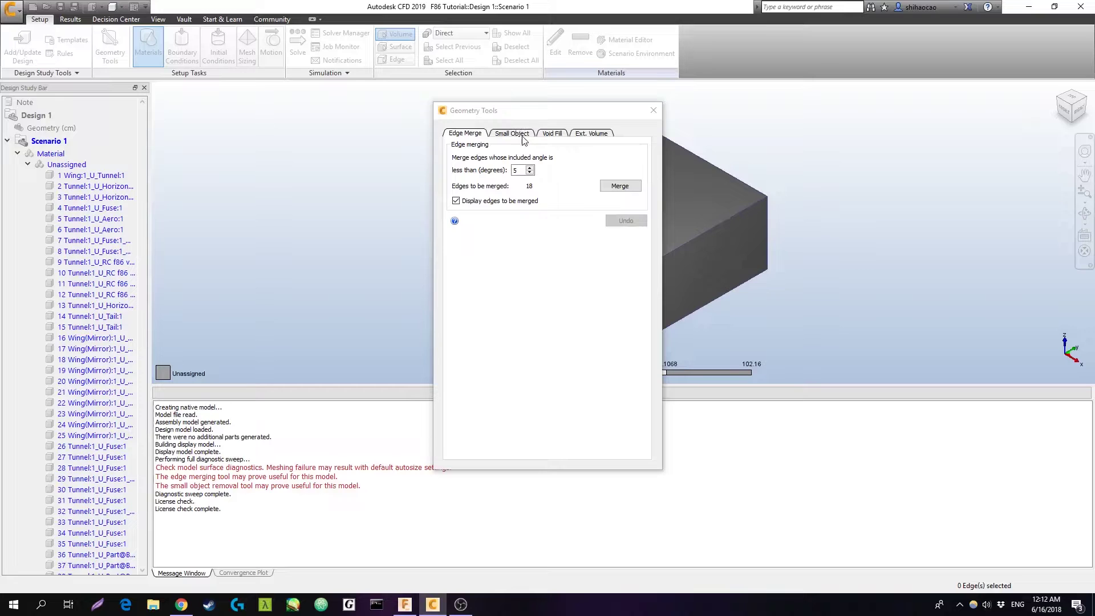
Step: Merge the model edges whose included angle is less than 5 degrees and close the geometry tools
click(621, 187)
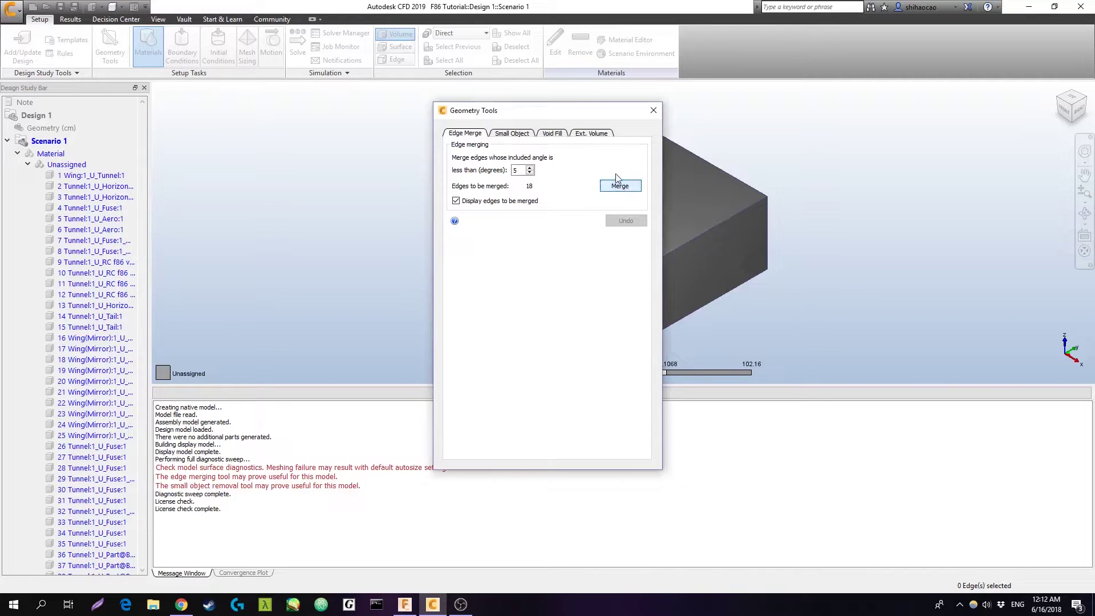
click(525, 134)
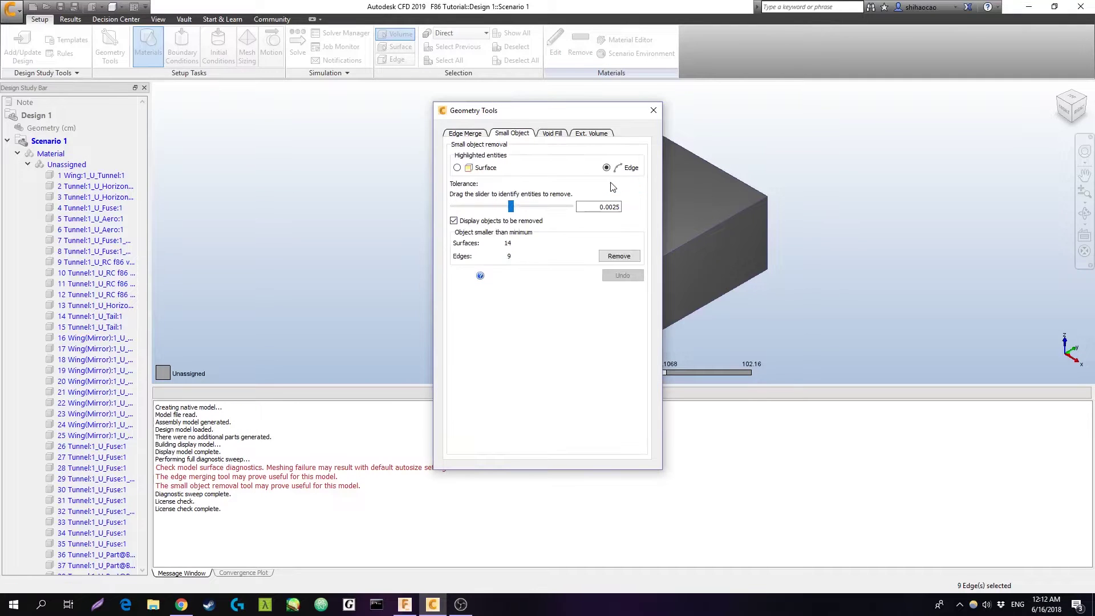
click(462, 134)
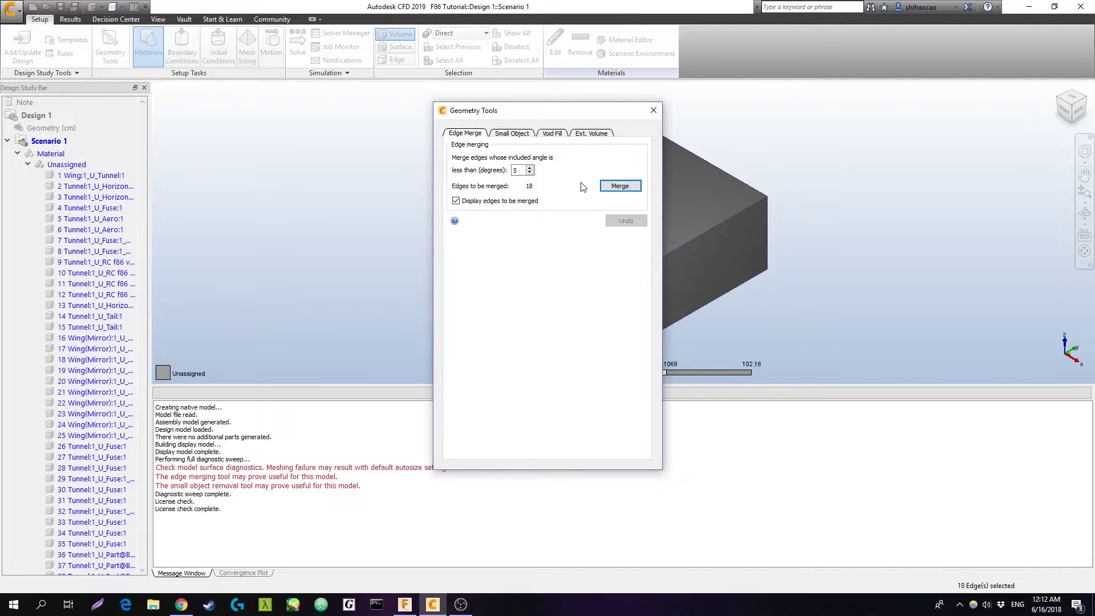
click(616, 187)
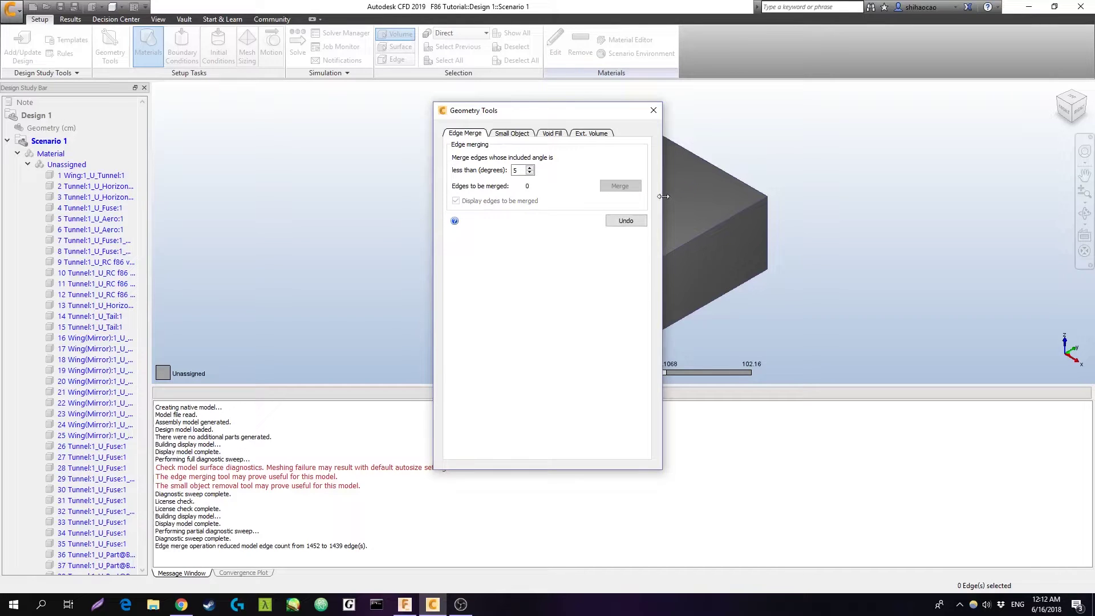
click(654, 111)
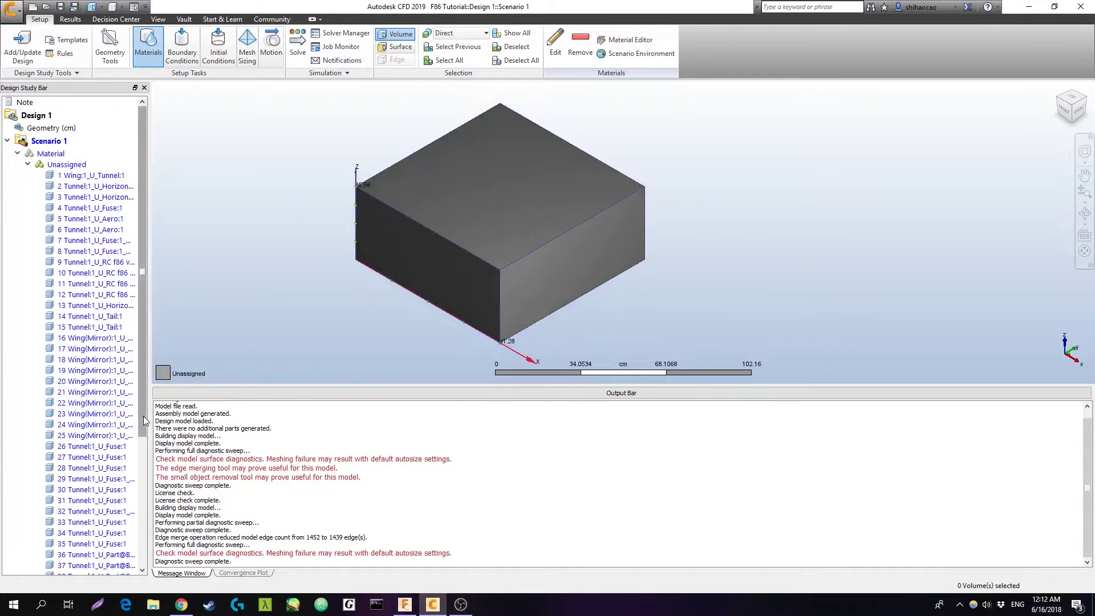
scroll(130, 412, down, 3)
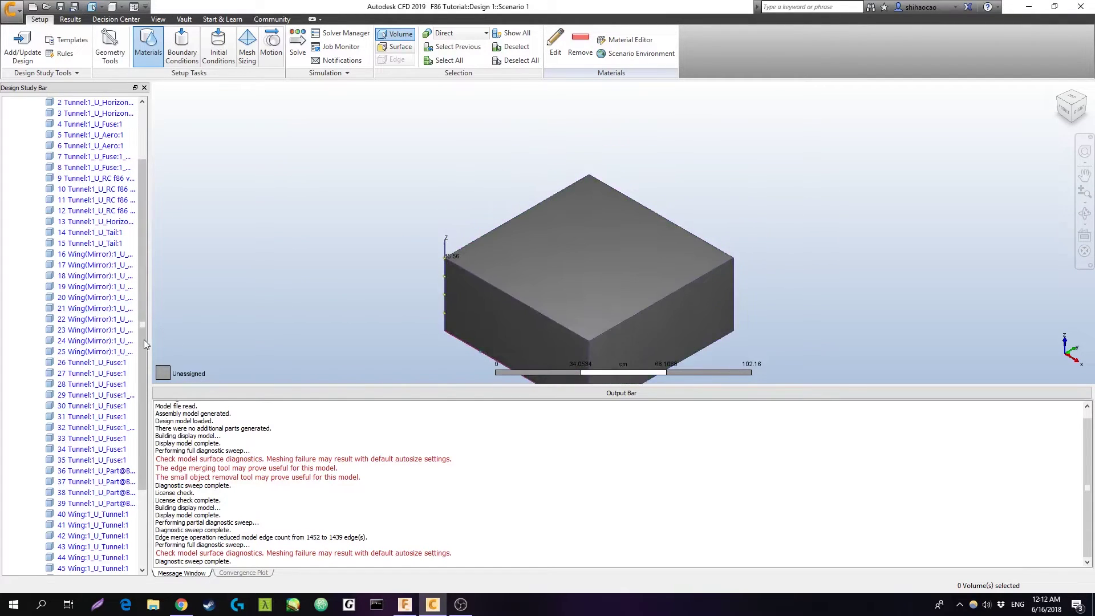
scroll(142, 340, up, 3)
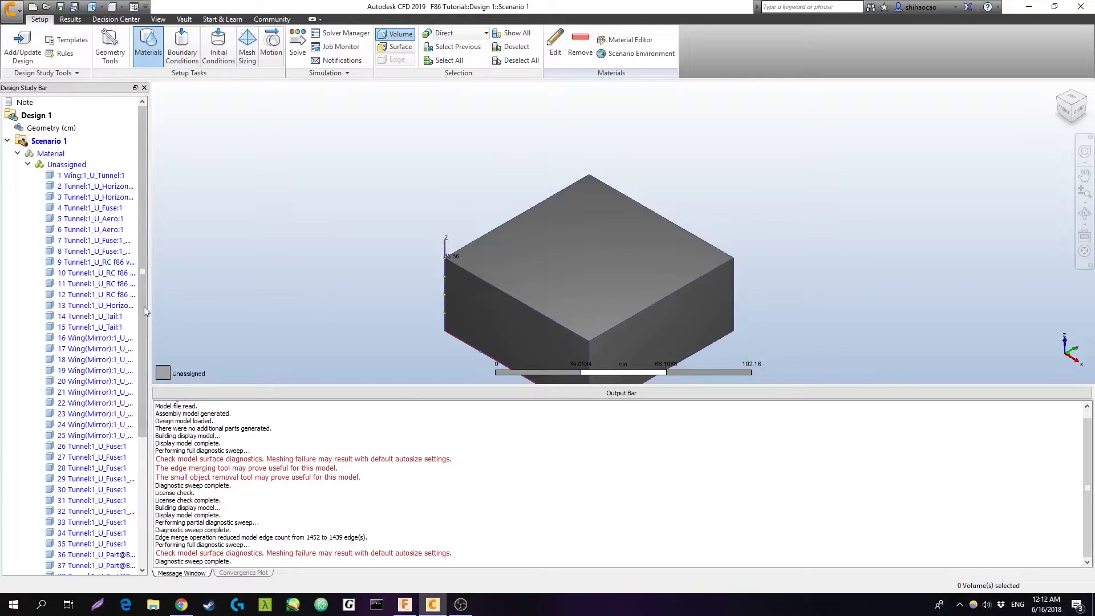
scroll(142, 312, down, 6)
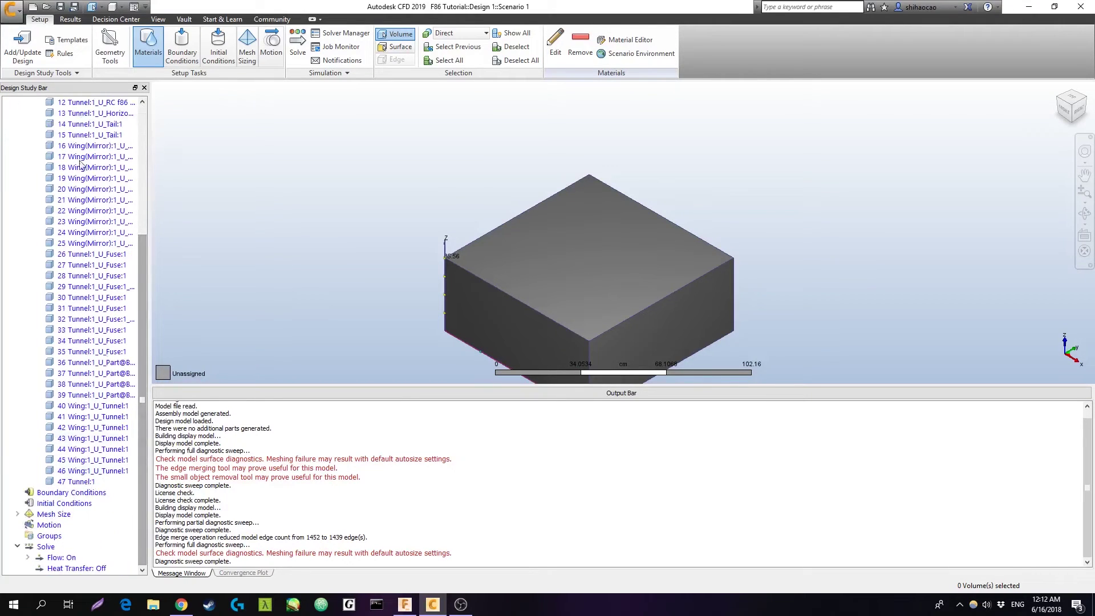
Step: Hide the 47 Tunnel:1 volume to expose the aircraft inside it, and show the volume again
scroll(103, 502, up, 1)
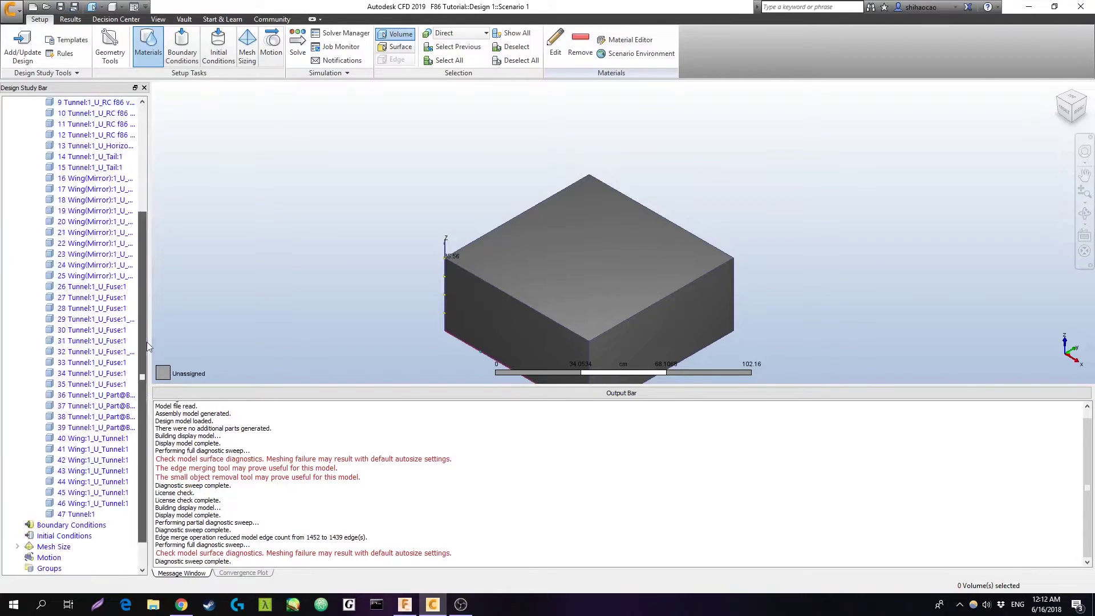
click(90, 515)
right_click(90, 515)
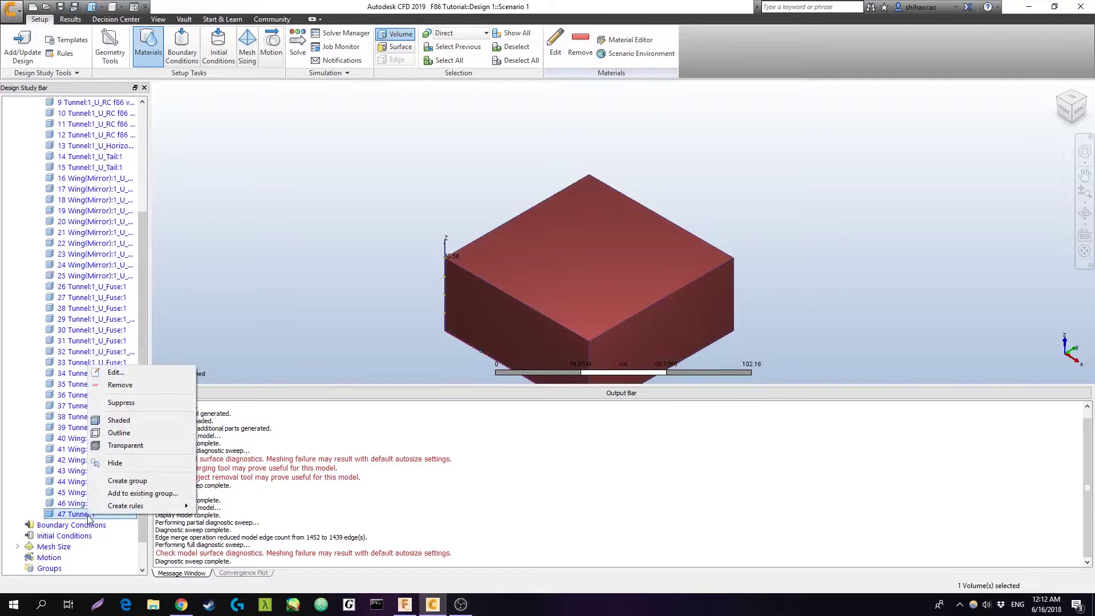
click(138, 463)
scroll(685, 248, up, 2)
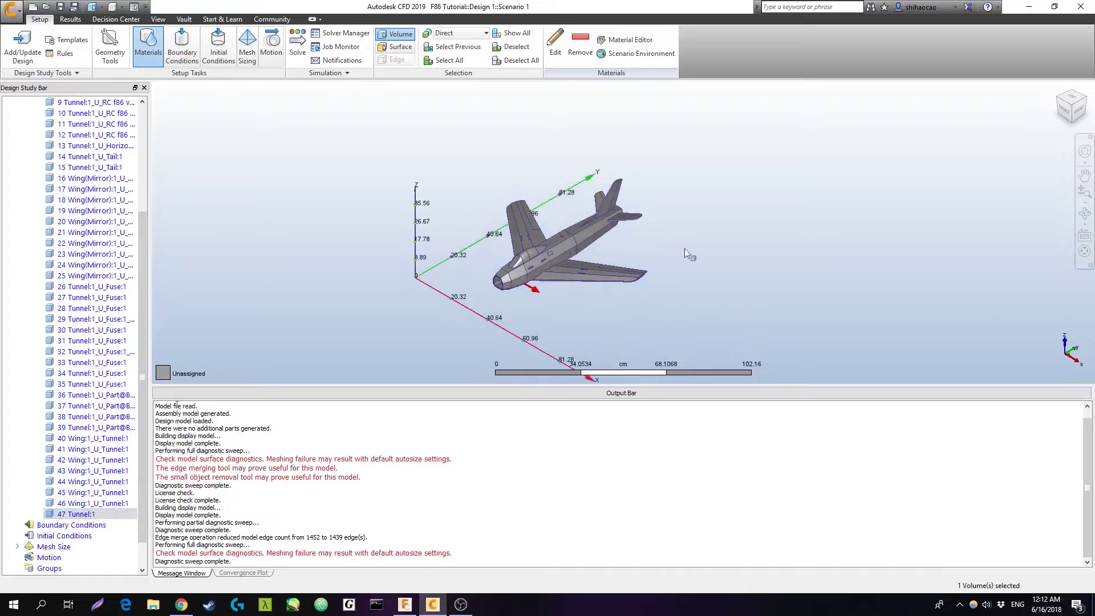
scroll(578, 321, up, 2)
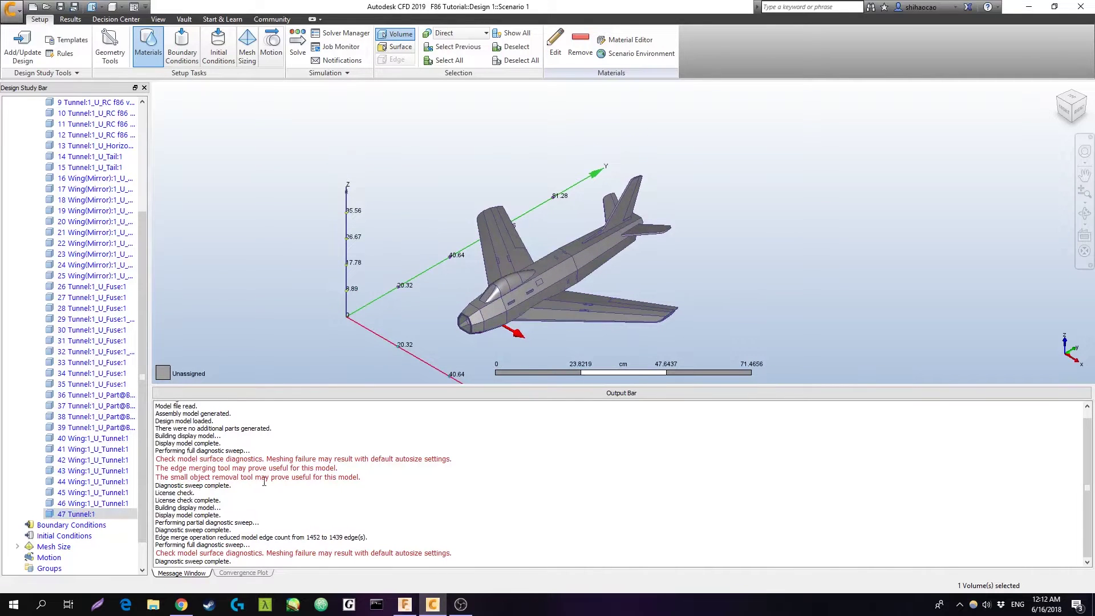
scroll(650, 333, up, 1)
middle_drag(651, 333, 559, 318)
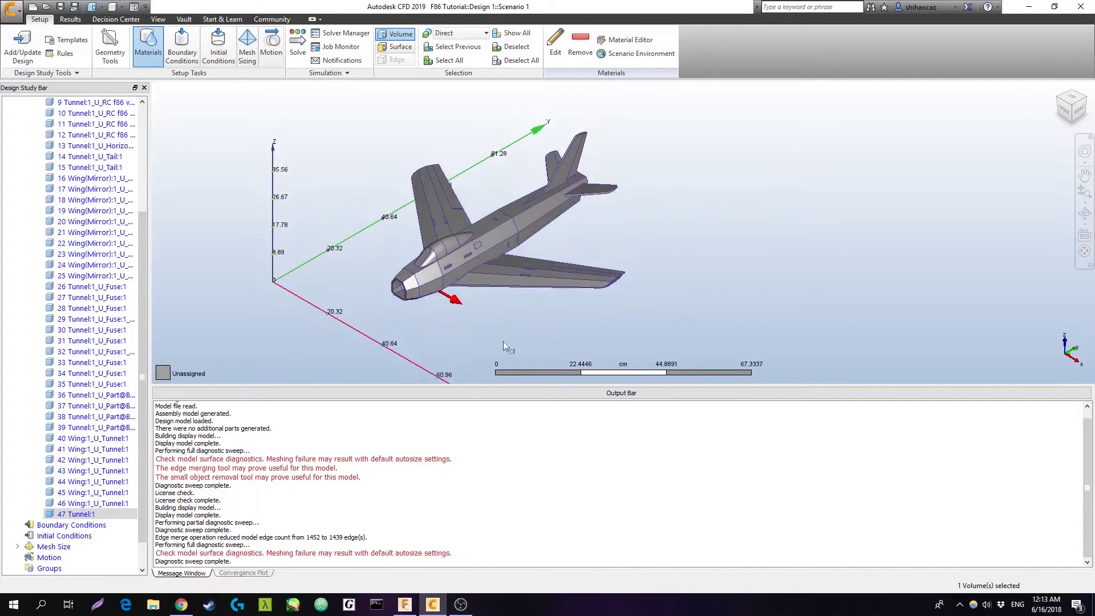
right_click(92, 511)
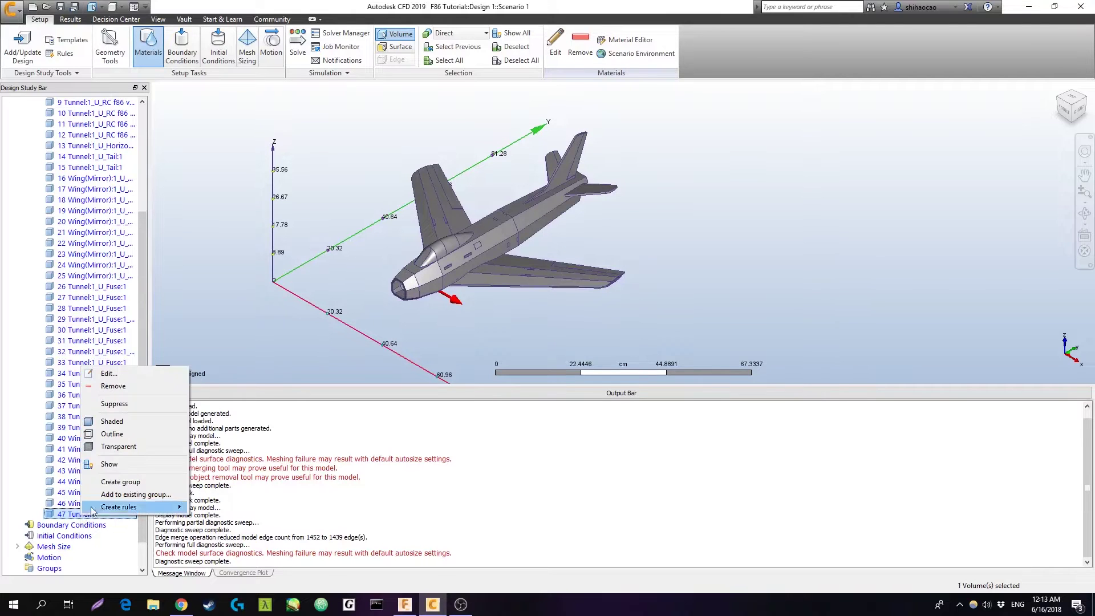
click(109, 464)
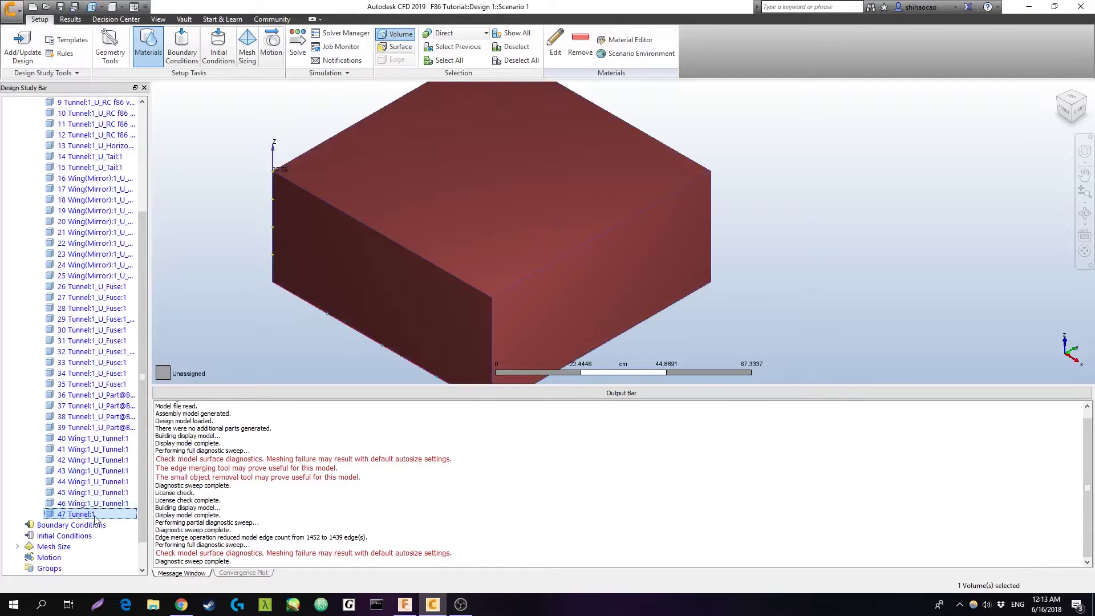
Step: Display the 47 Tunnel:1 volume as an outline around the aircraft
right_click(95, 519)
click(123, 438)
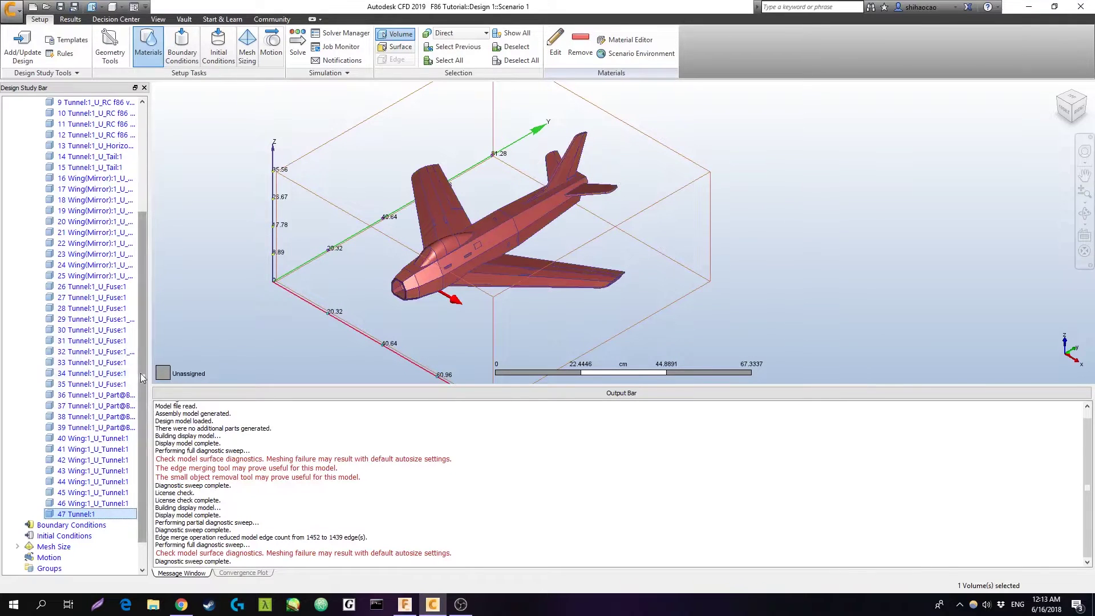
drag(143, 496, 148, 257)
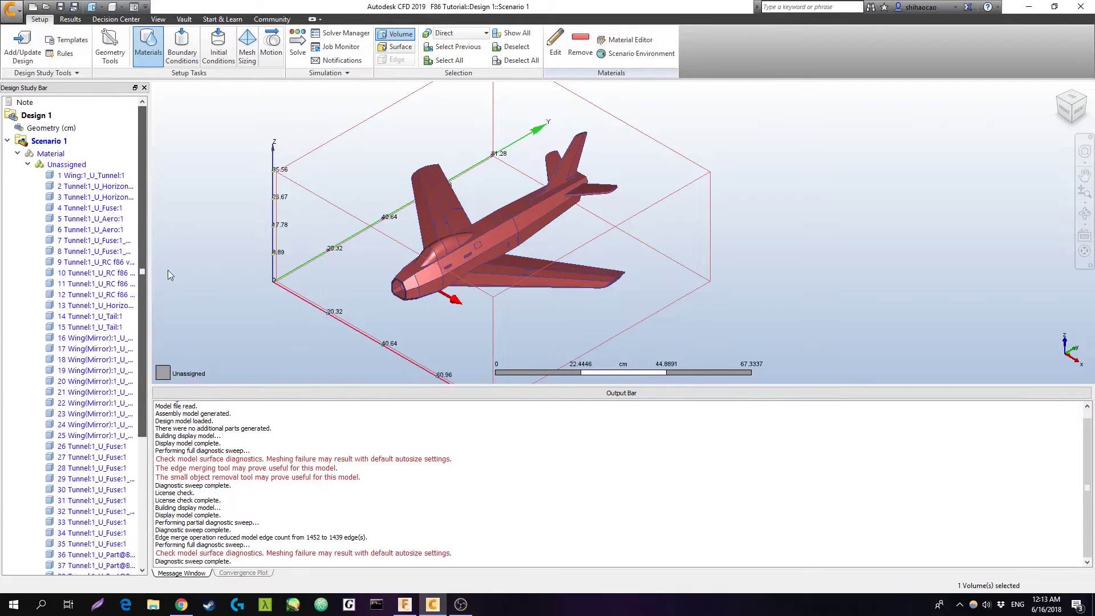
drag(168, 270, 159, 371)
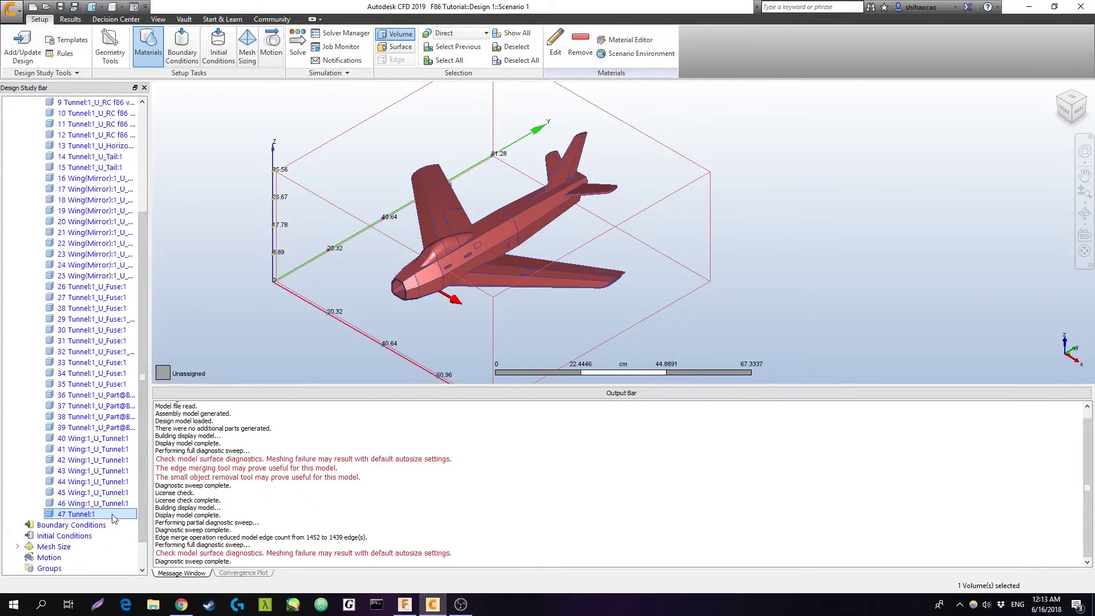
Step: Assign the Fluid material Air to the 47 Tunnel:1 volume
right_click(86, 515)
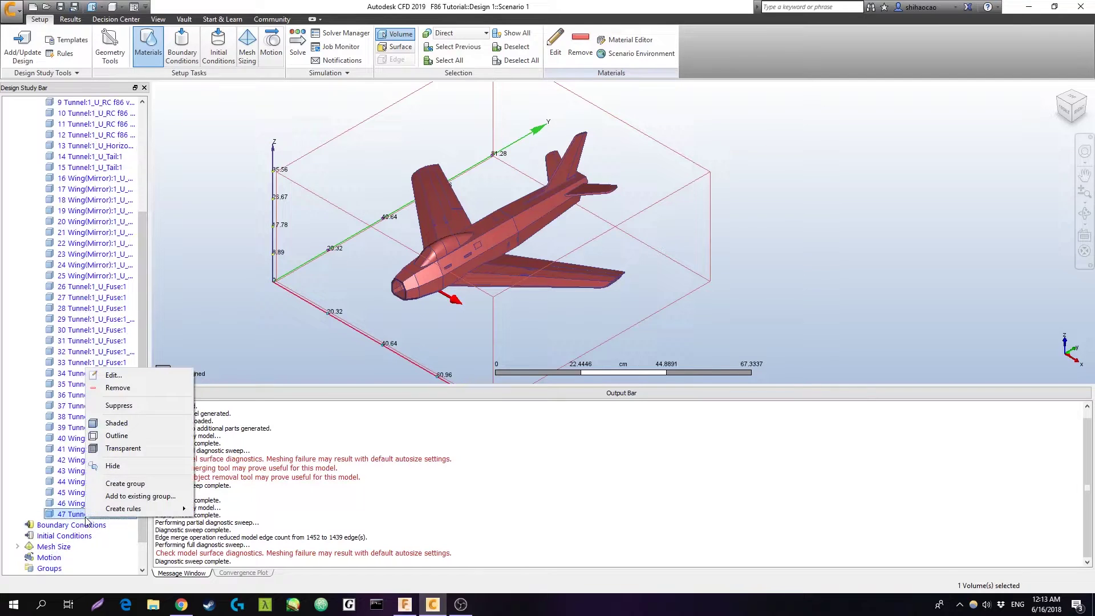
click(126, 375)
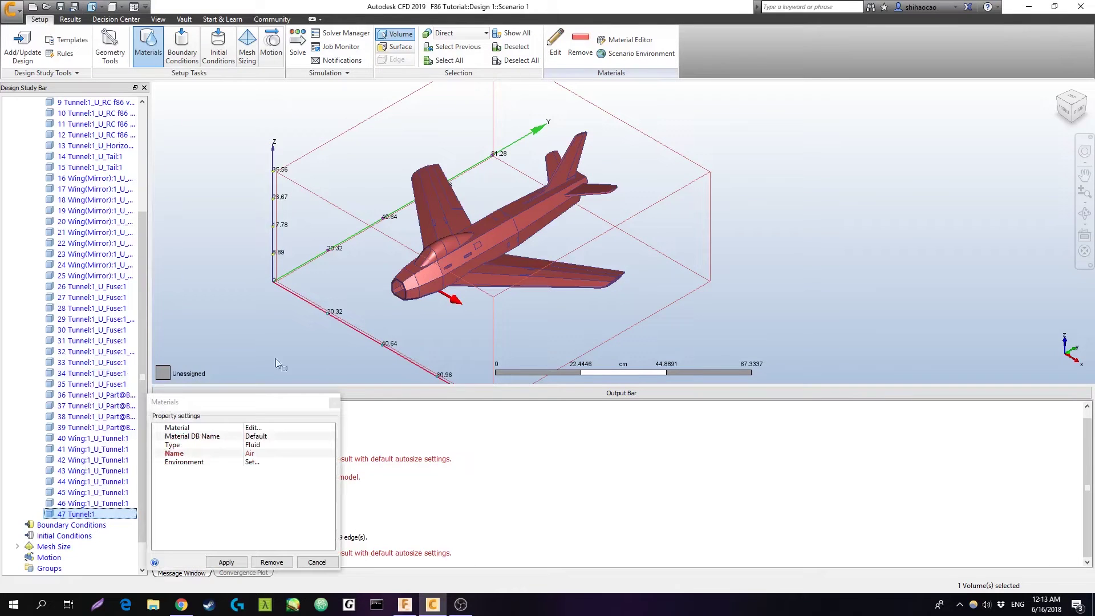
click(262, 446)
click(262, 446)
click(260, 447)
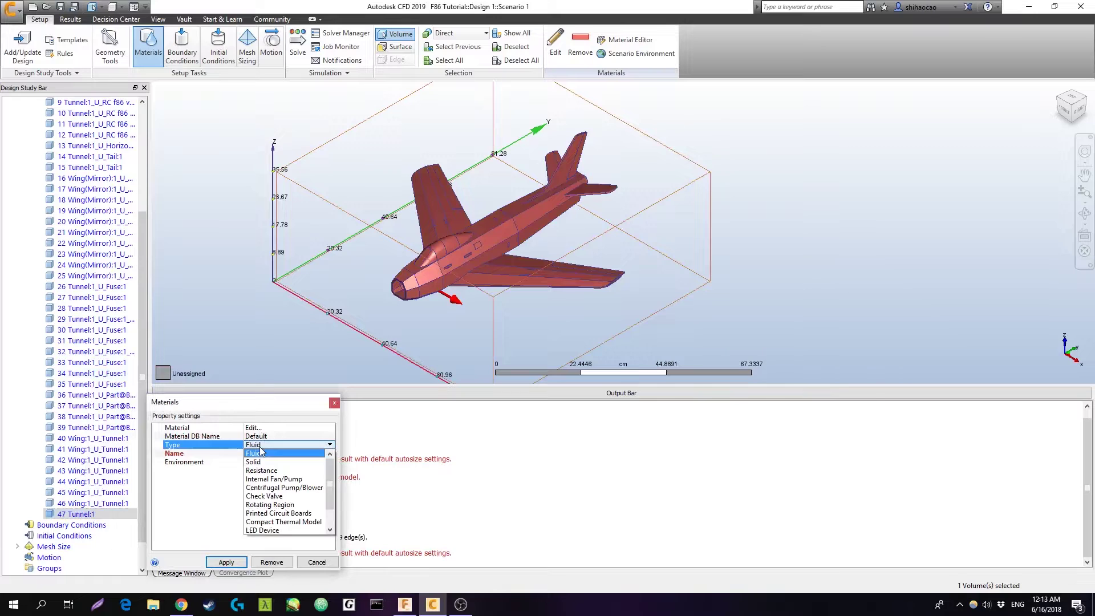
click(260, 448)
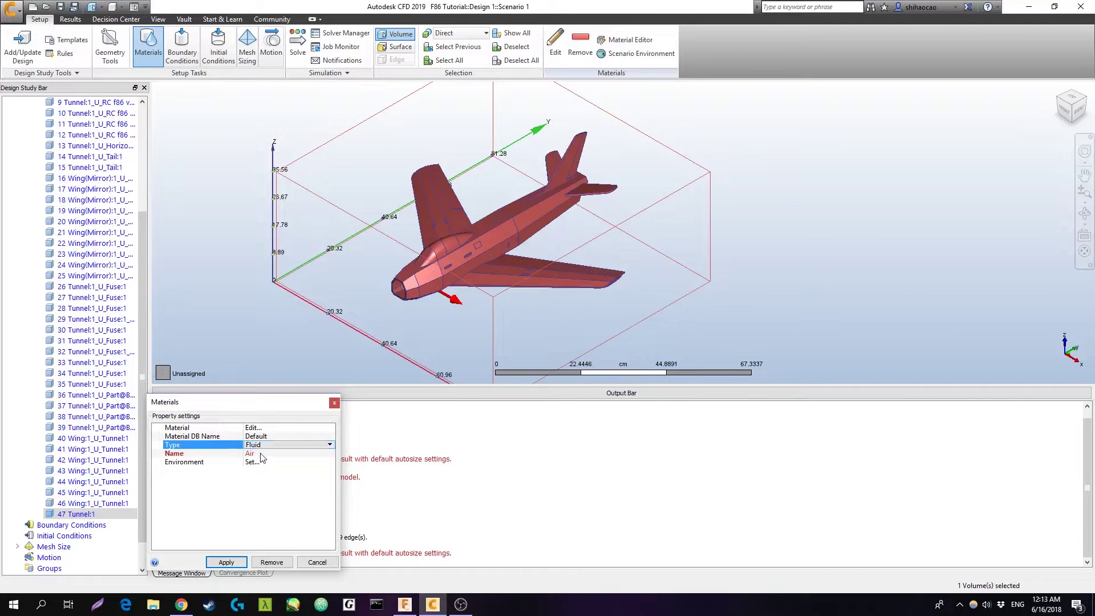
click(256, 453)
click(256, 453)
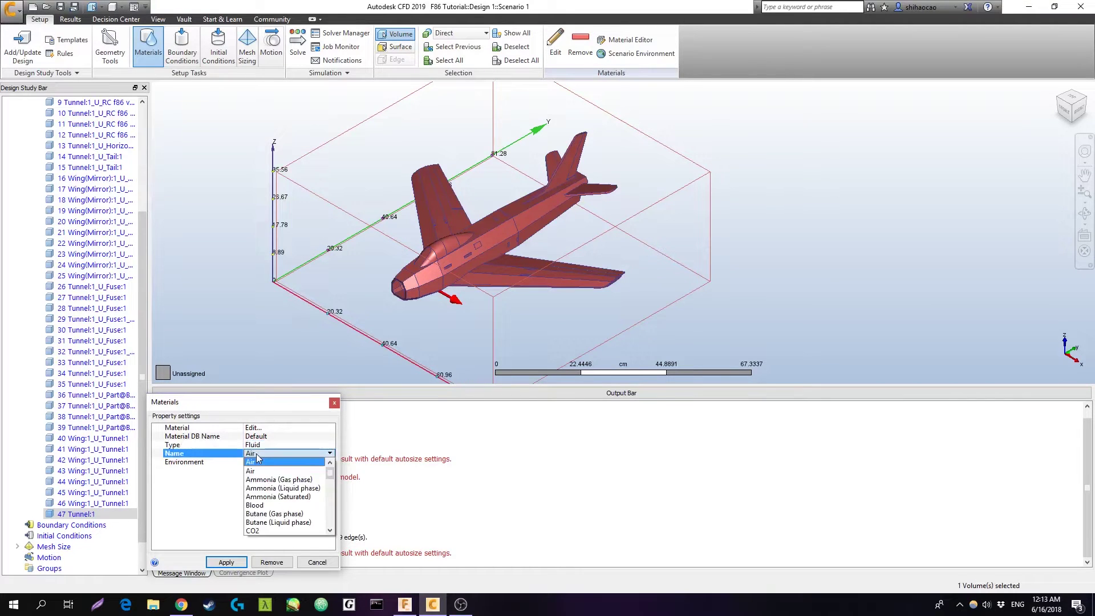
click(258, 463)
click(234, 566)
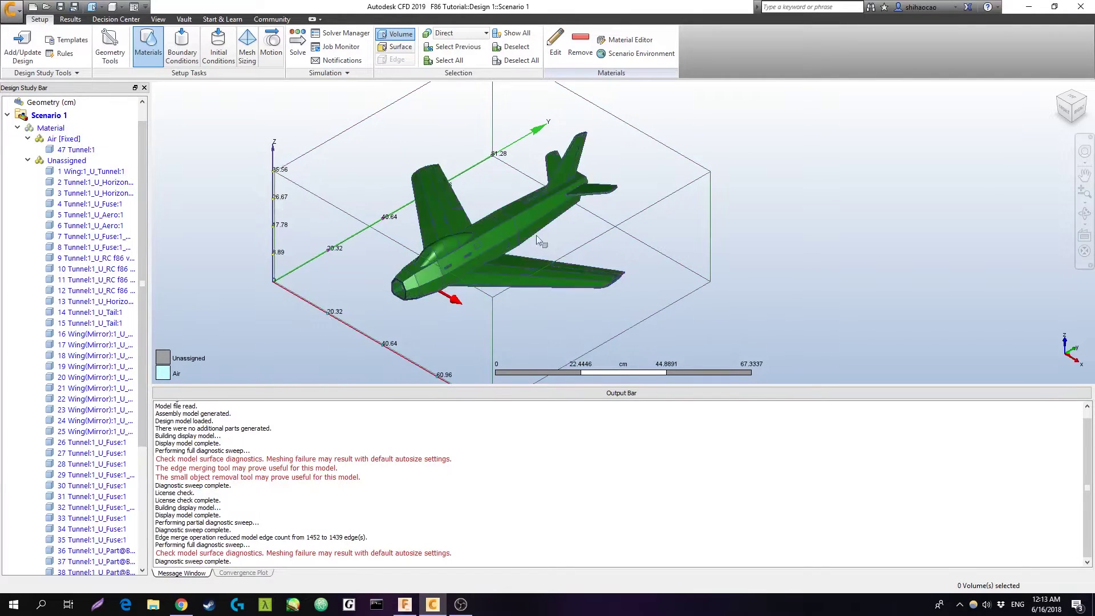
Step: Assign the Solid material Aluminum to all the unassigned aircraft volumes together
click(64, 161)
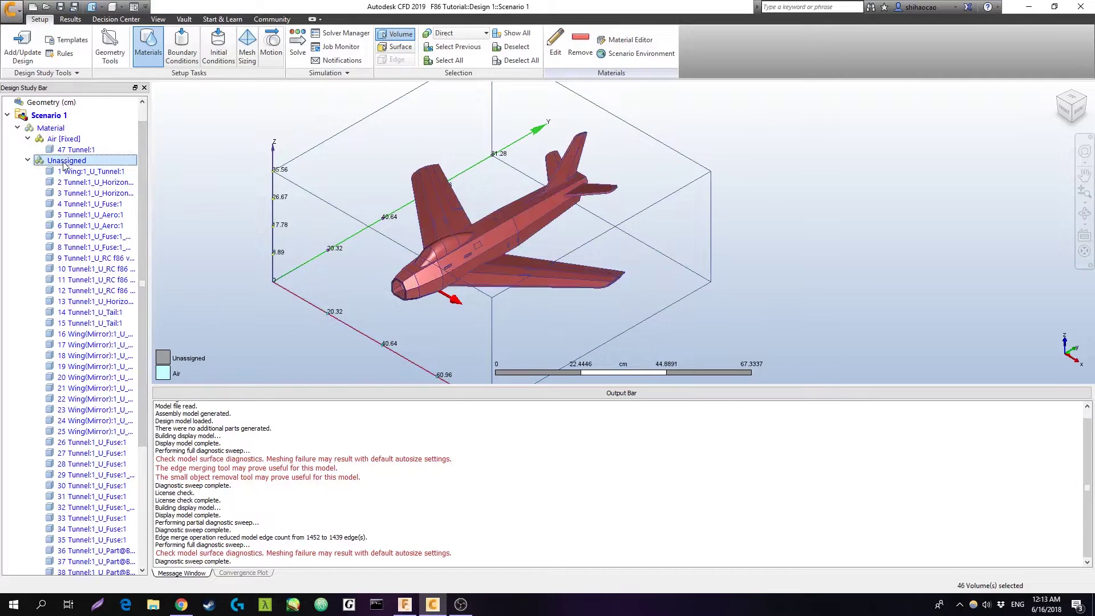
right_click(64, 164)
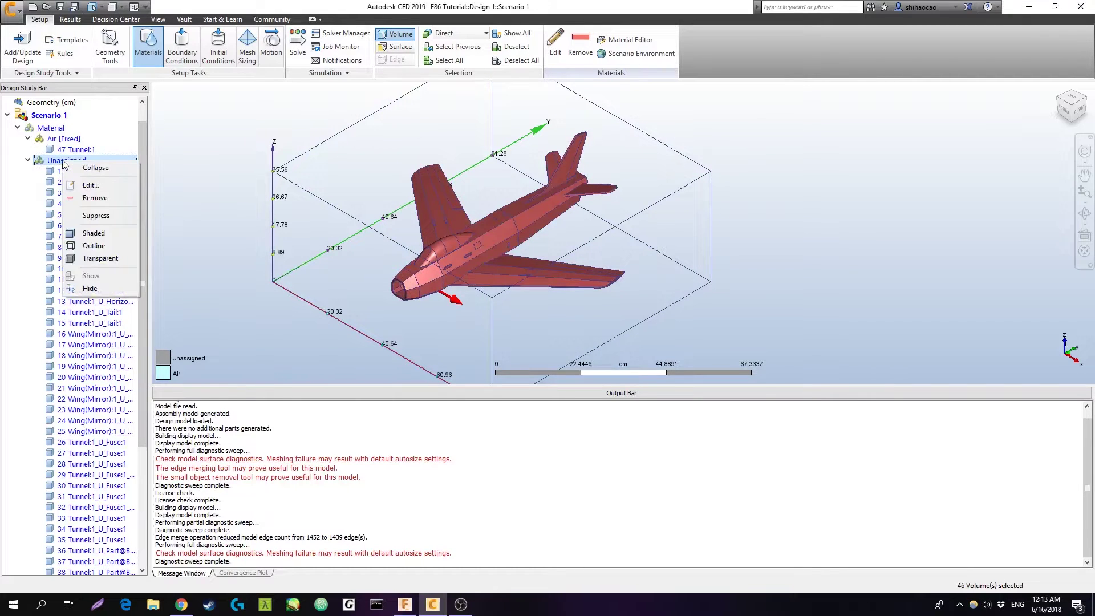
click(66, 186)
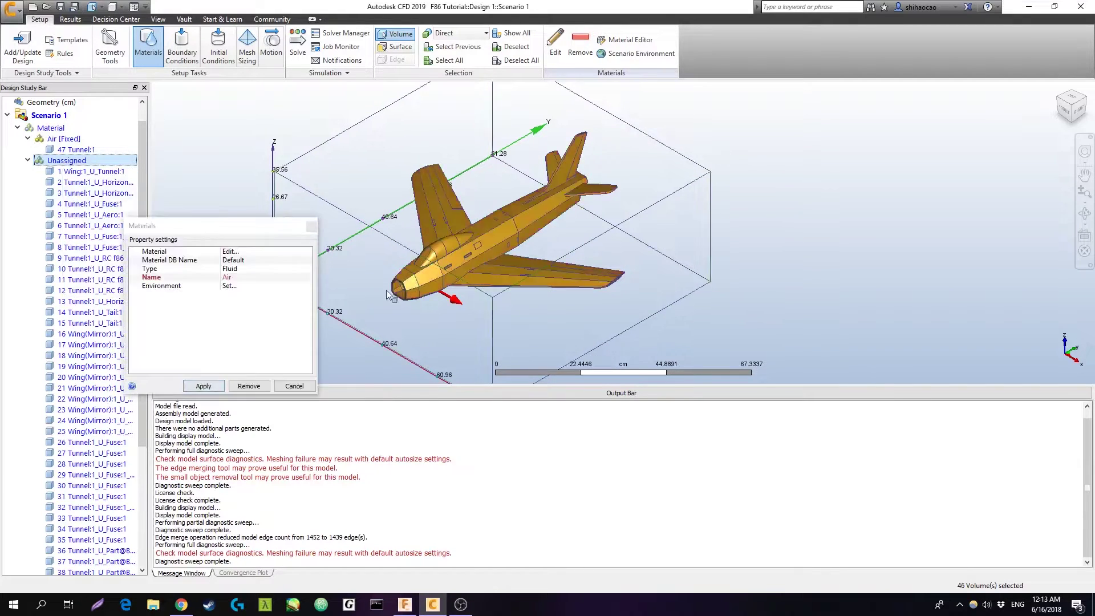
click(237, 270)
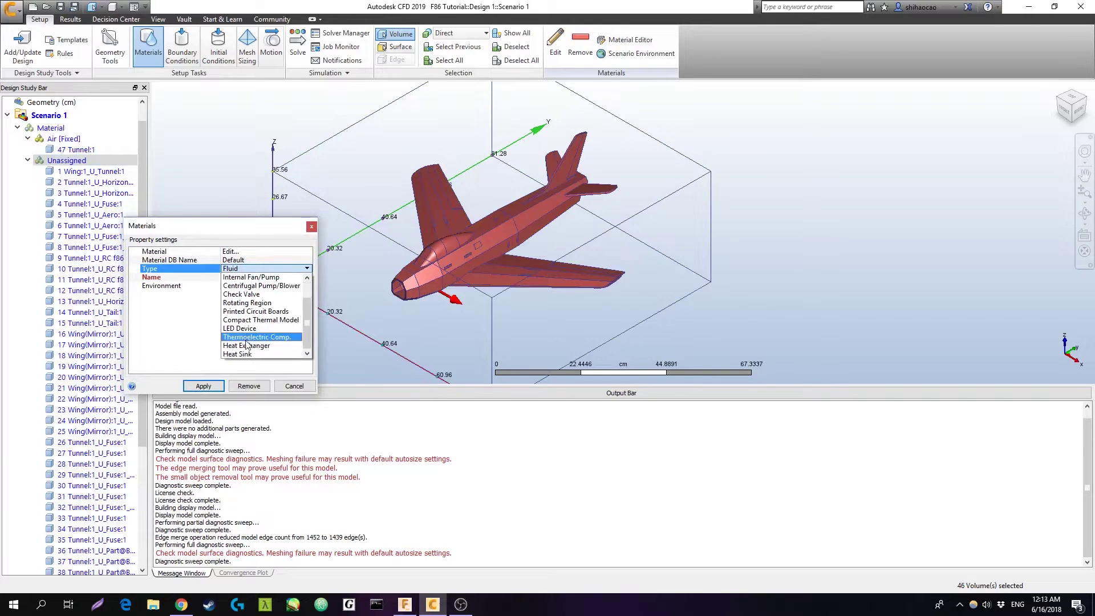
click(240, 285)
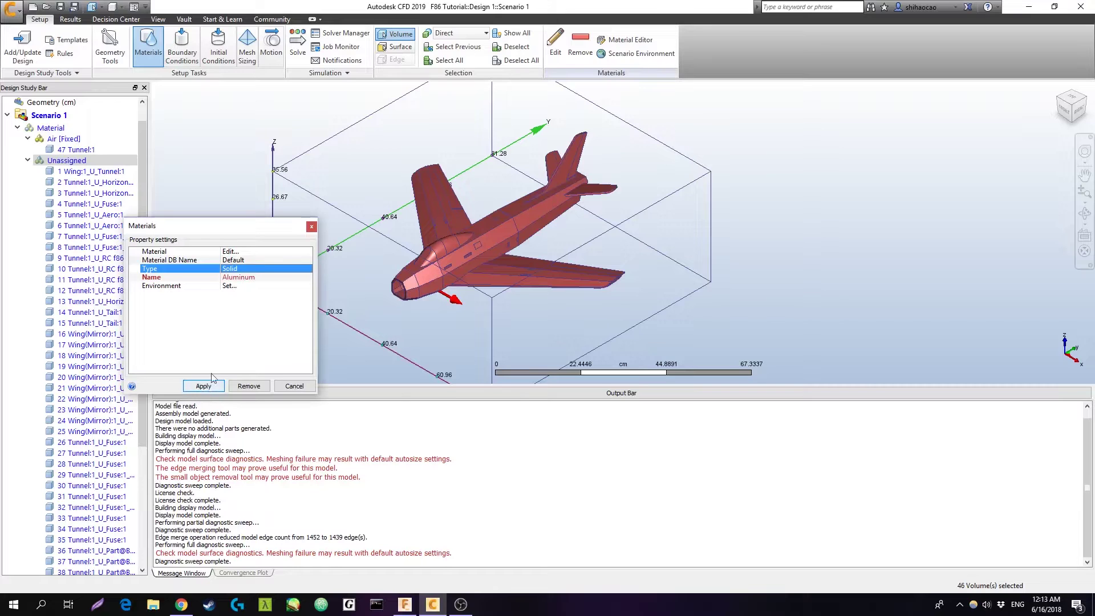
click(251, 277)
scroll(302, 304, down, 4)
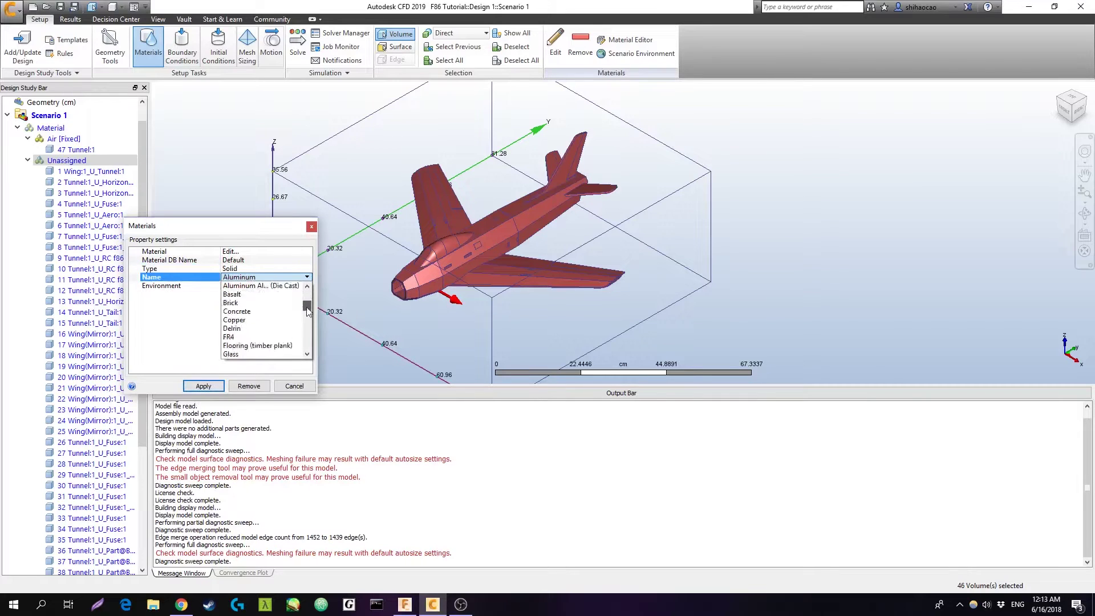
scroll(303, 303, up, 4)
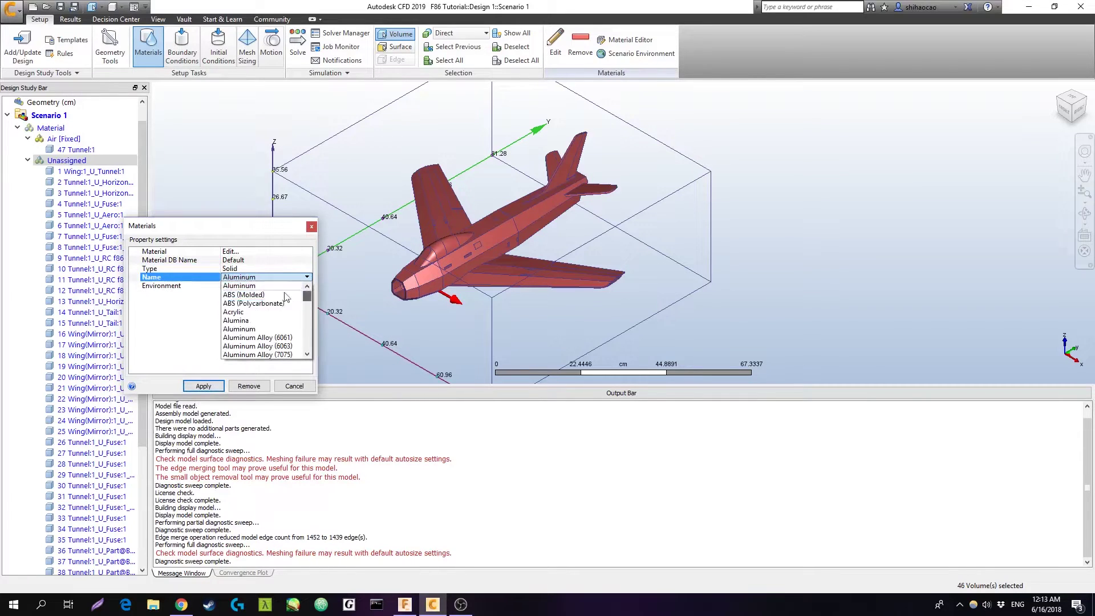
click(260, 330)
click(203, 386)
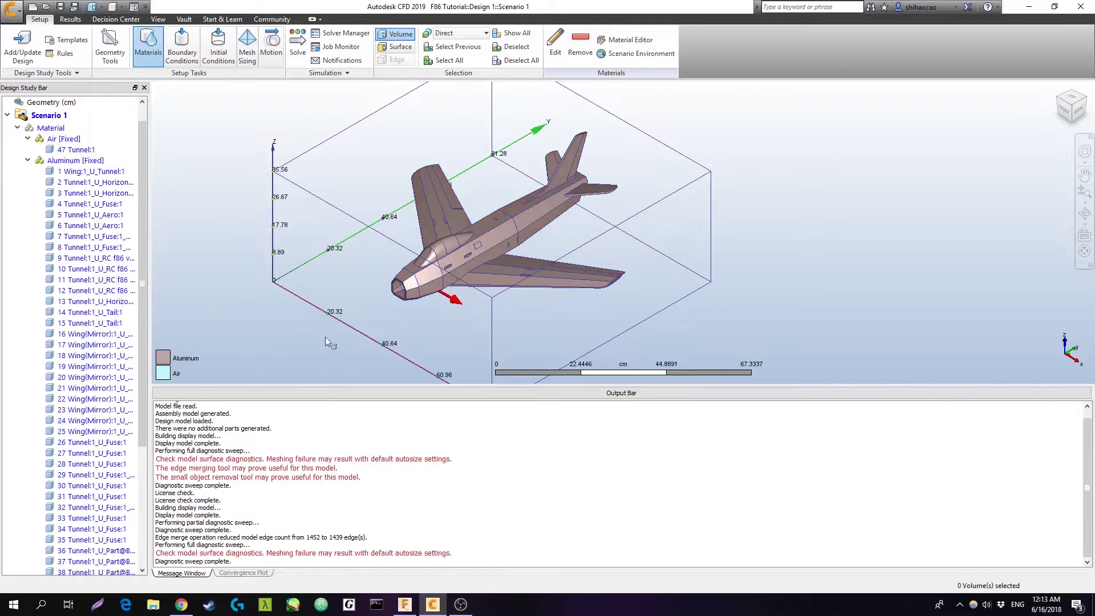
Step: Examine the aircraft's nose intake, fuselage side and tail from several angles
shift+middle_drag(596, 304, 632, 305)
ctrl+middle_drag(472, 232, 518, 252)
scroll(518, 254, up, 6)
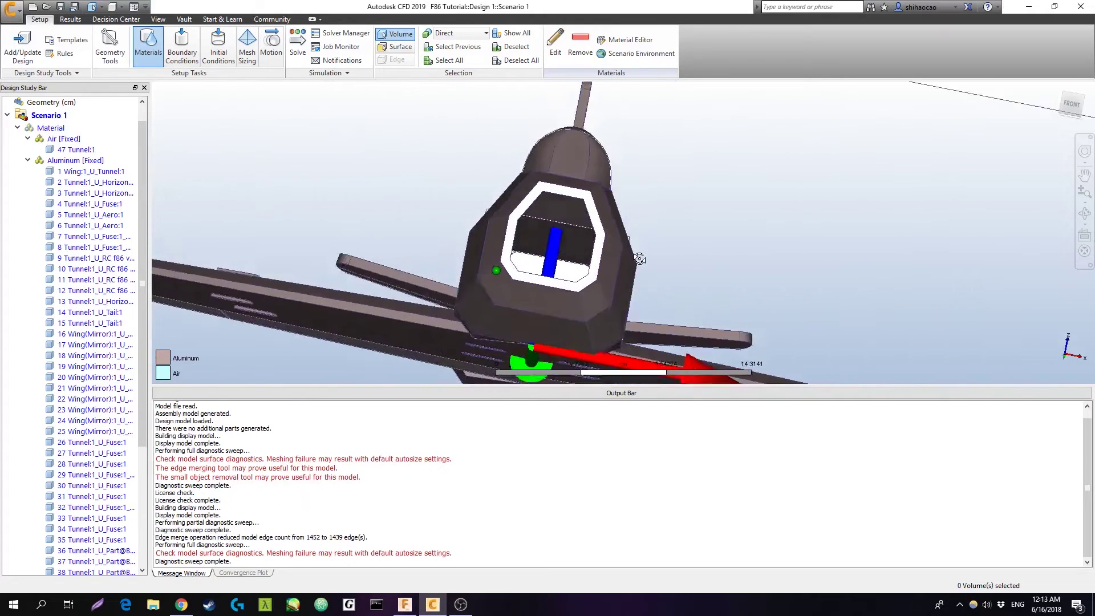
shift+middle_drag(639, 258, 613, 257)
shift+middle_drag(683, 277, 535, 318)
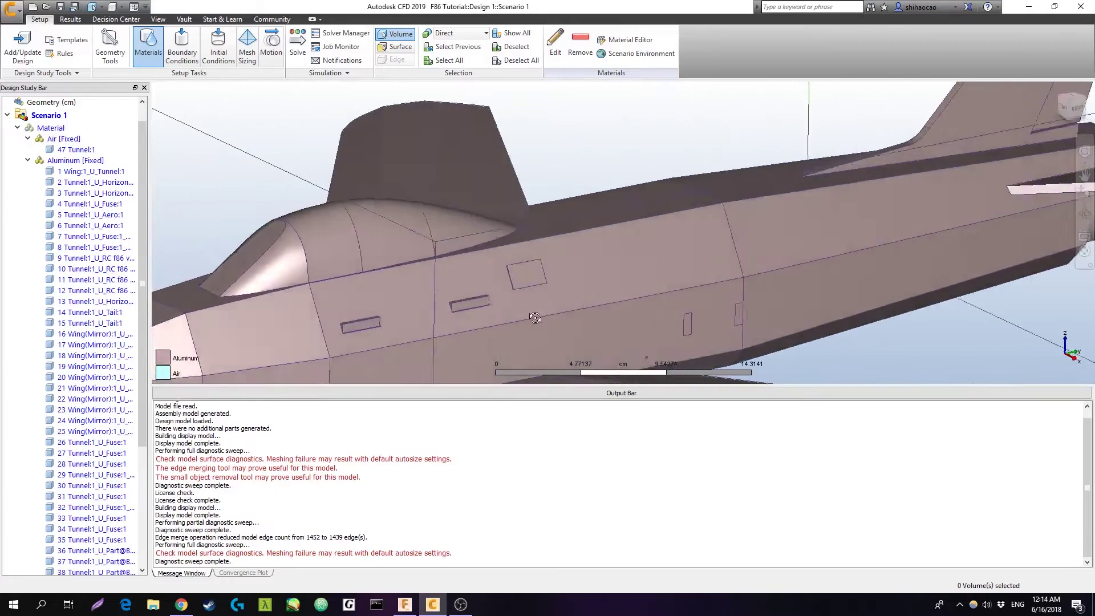
middle_drag(688, 301, 455, 313)
scroll(538, 286, down, 3)
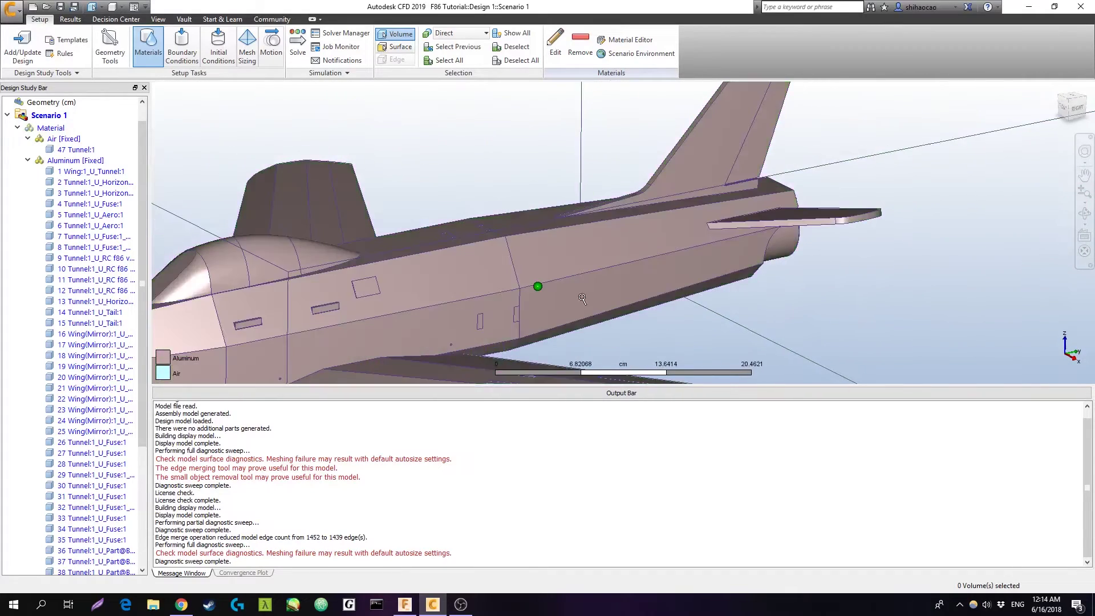
scroll(582, 298, down, 1)
shift+middle_drag(714, 288, 566, 327)
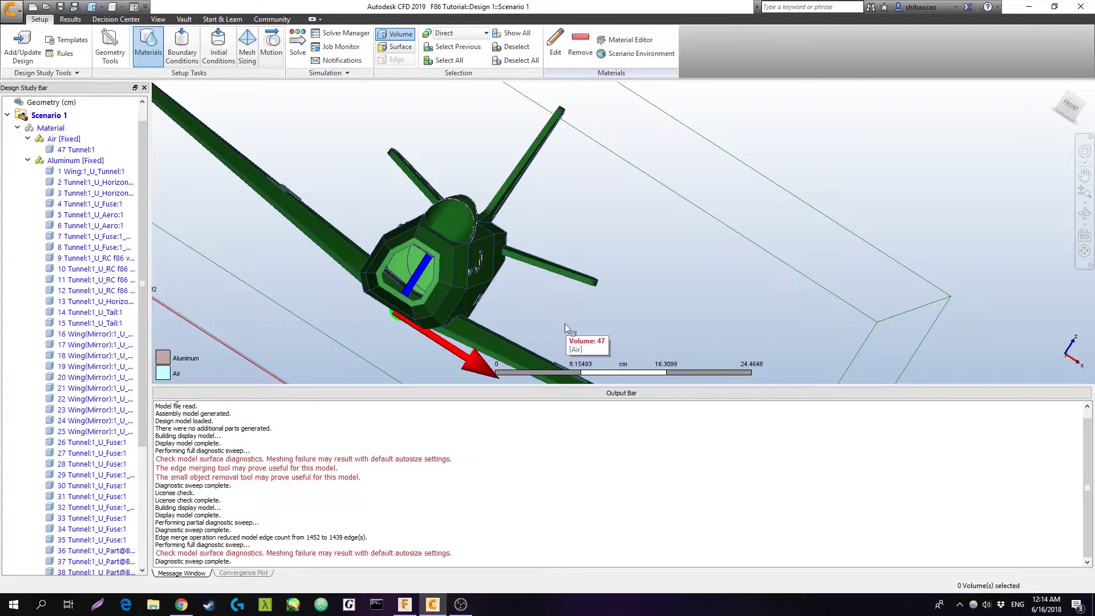
middle_drag(501, 288, 567, 306)
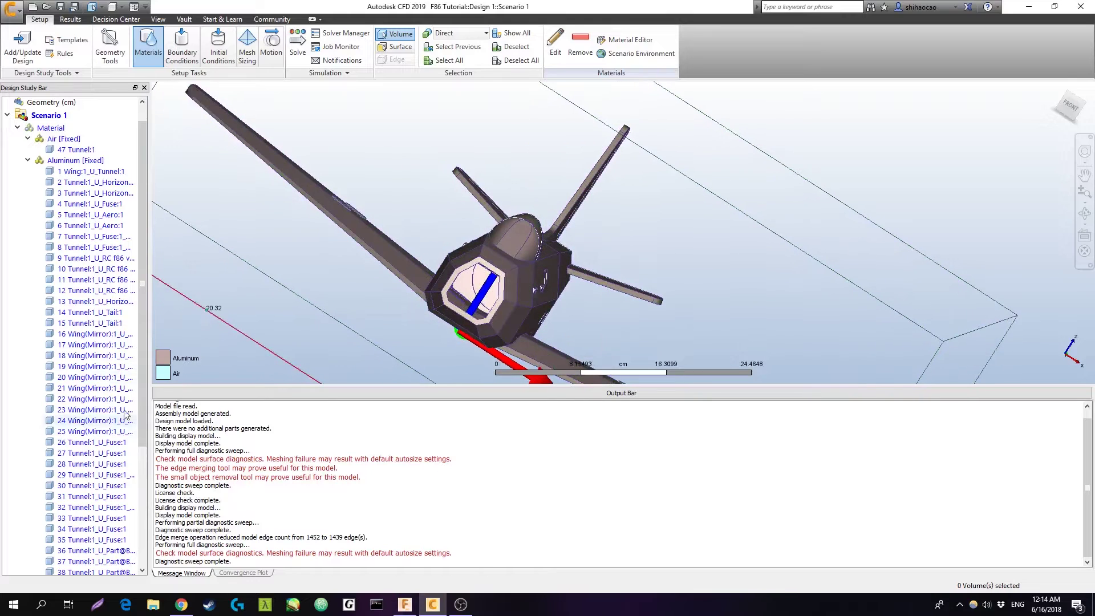
Step: Change the material of the 5 Tunnel:1_U_Aero:1 volume inside the nose intake to the Fluid type with Air
click(119, 217)
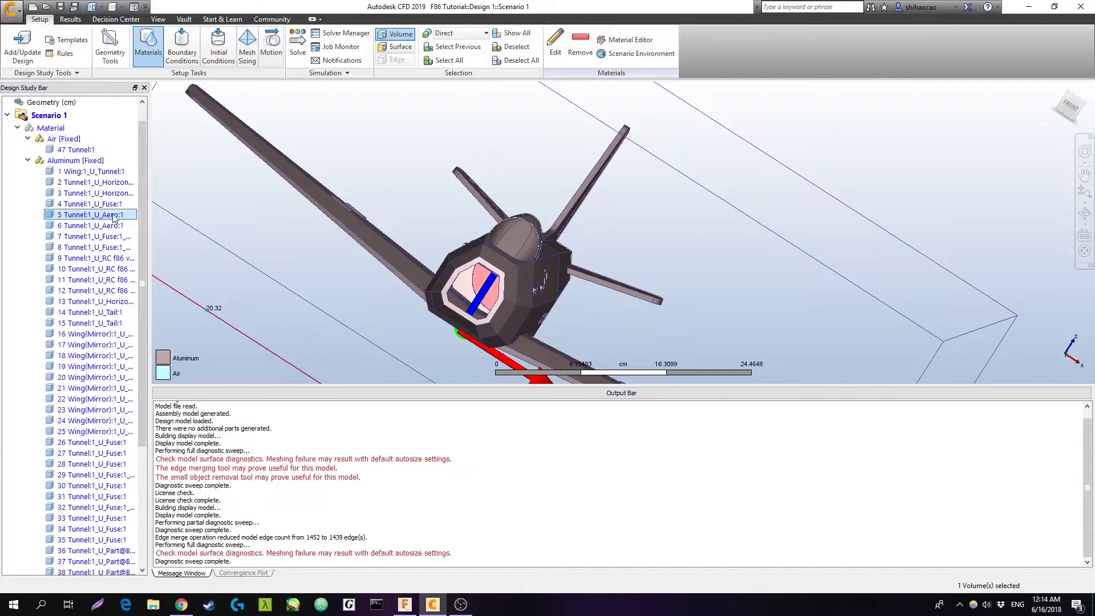
right_click(117, 216)
click(137, 222)
click(296, 330)
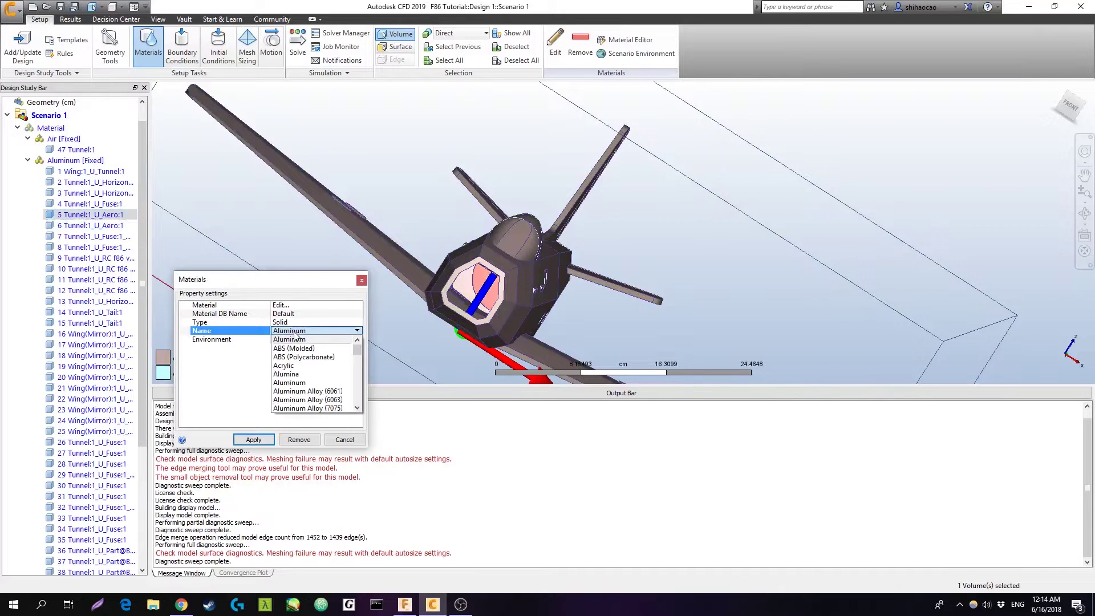
scroll(297, 394, down, 3)
scroll(298, 406, down, 15)
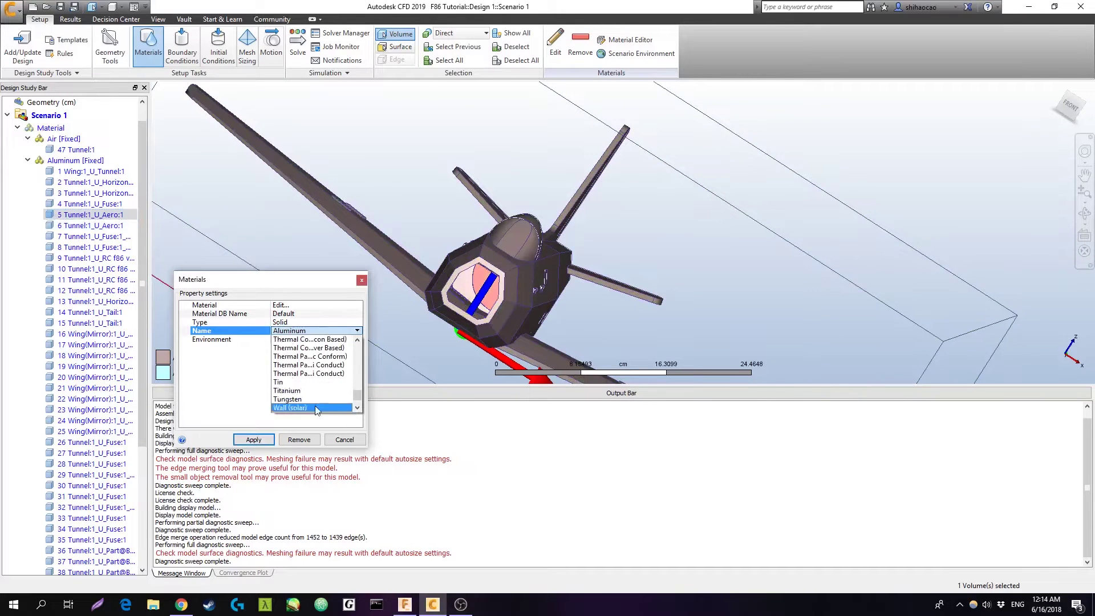
scroll(316, 388, up, 5)
click(281, 324)
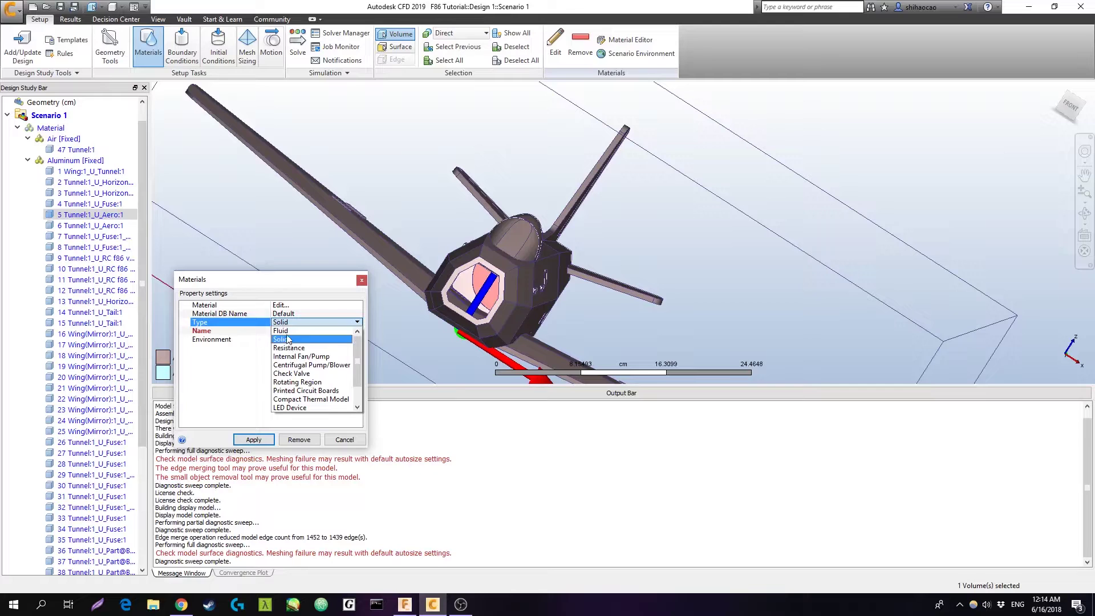
click(288, 340)
click(314, 322)
click(281, 331)
click(248, 440)
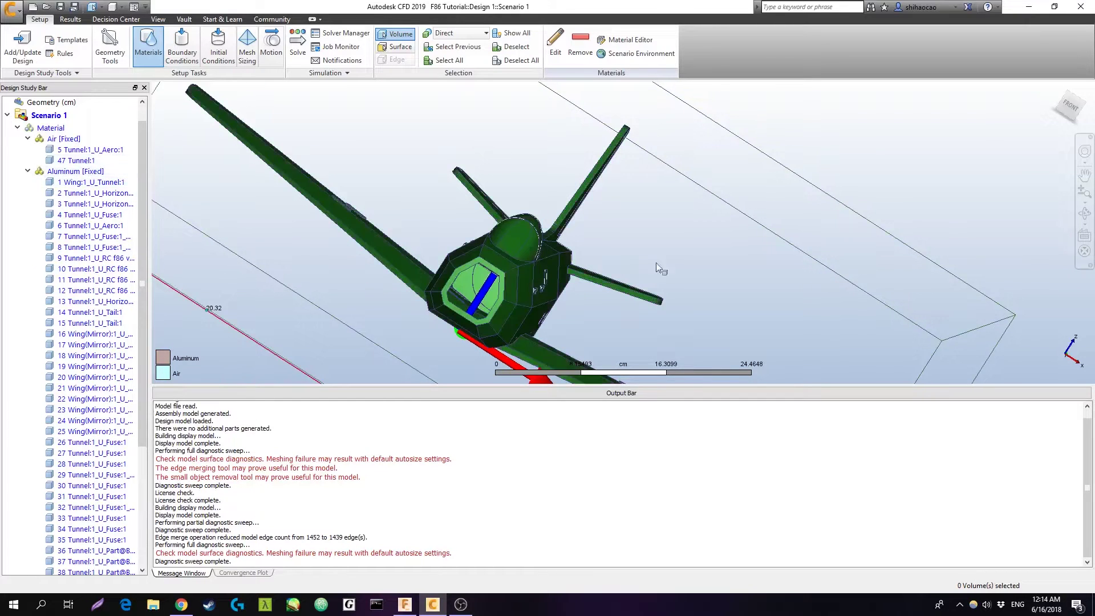
scroll(659, 268, down, 3)
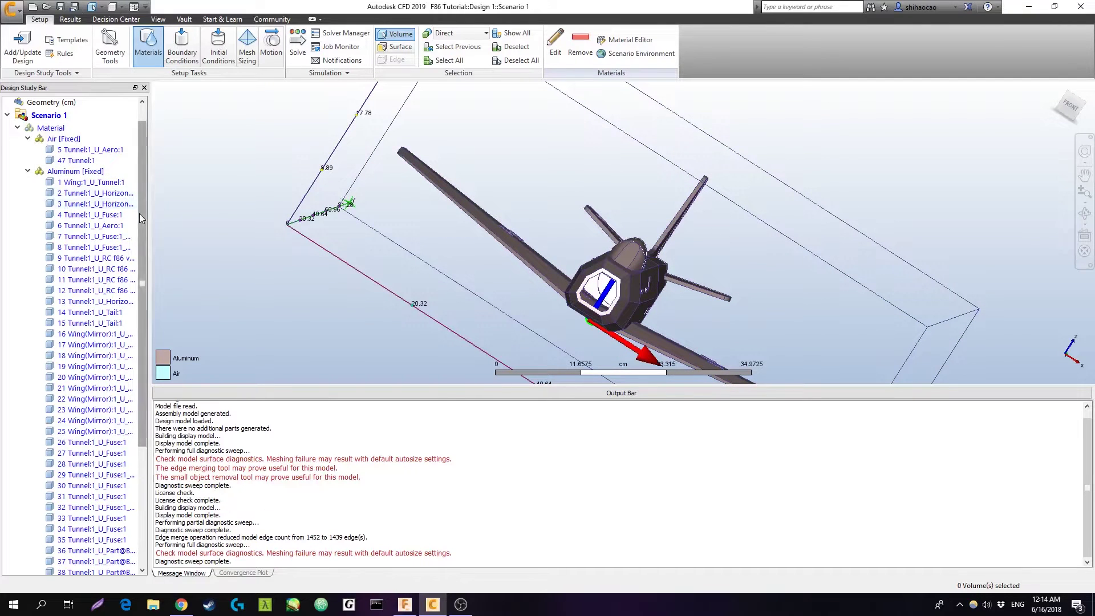
Step: Apply a steady Velocity boundary condition of 40 mph, normal to the surface, to the tunnel face in front of the aircraft's nose
drag(141, 202, 142, 275)
shift+middle_drag(502, 273, 675, 203)
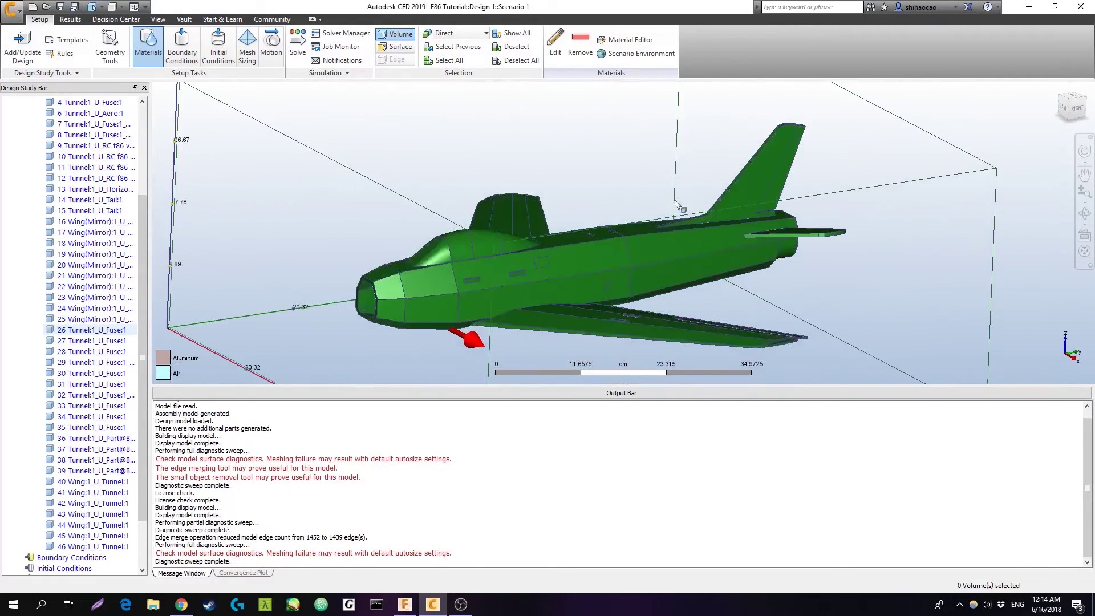
click(182, 45)
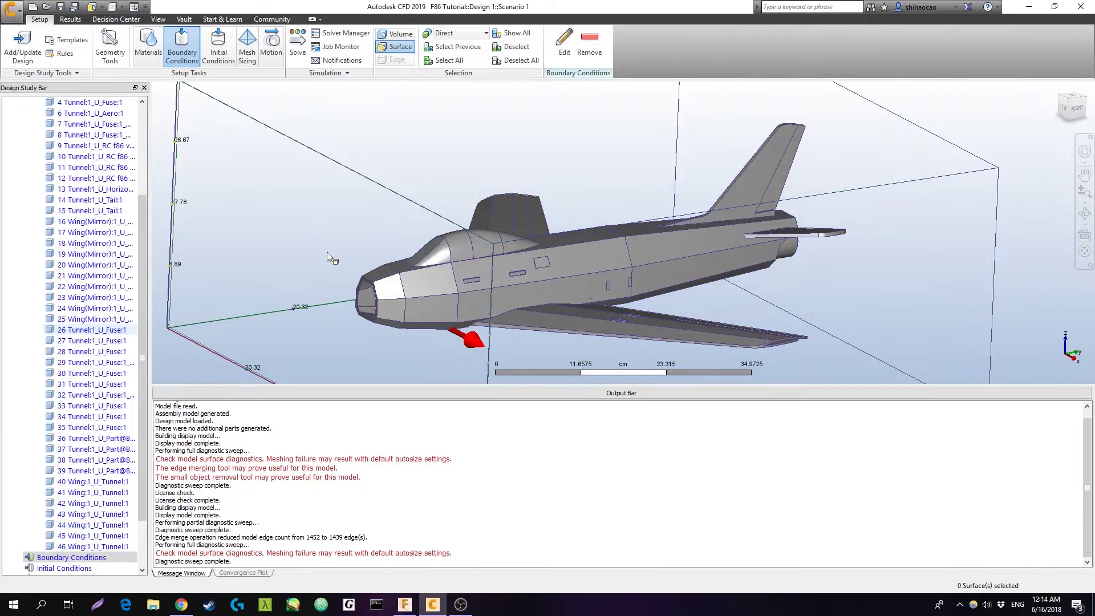
scroll(442, 265, down, 3)
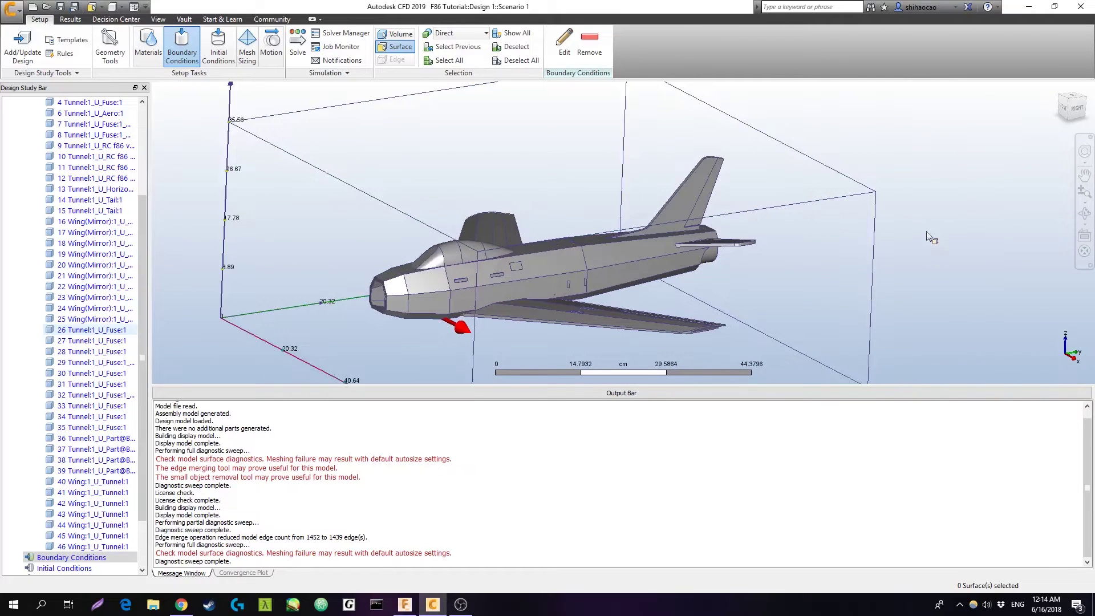
middle_drag(906, 227, 905, 204)
middle_drag(179, 359, 304, 338)
click(431, 211)
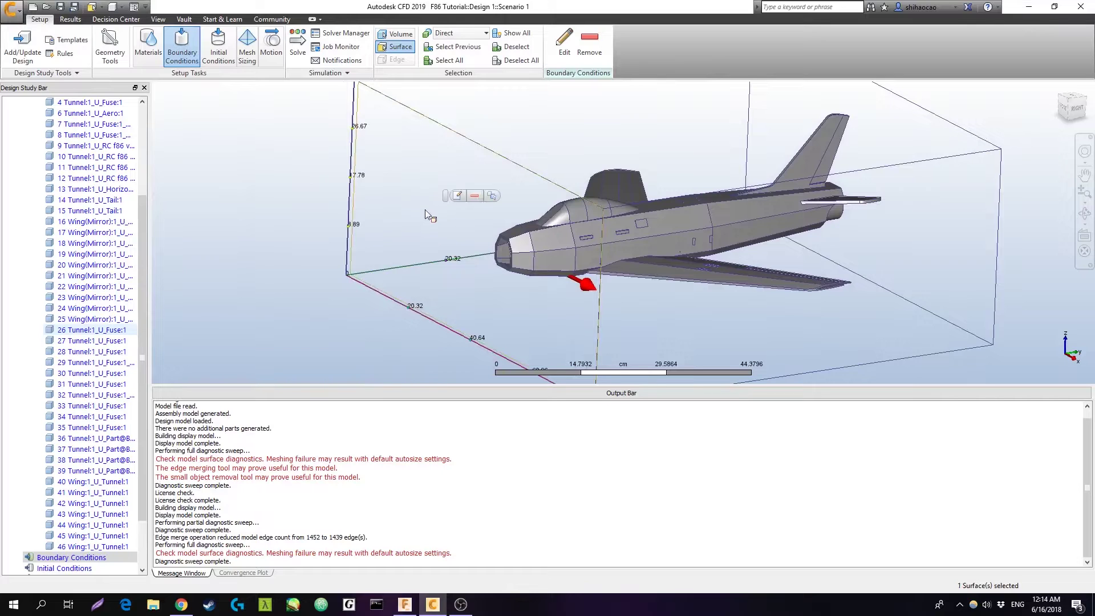
click(463, 196)
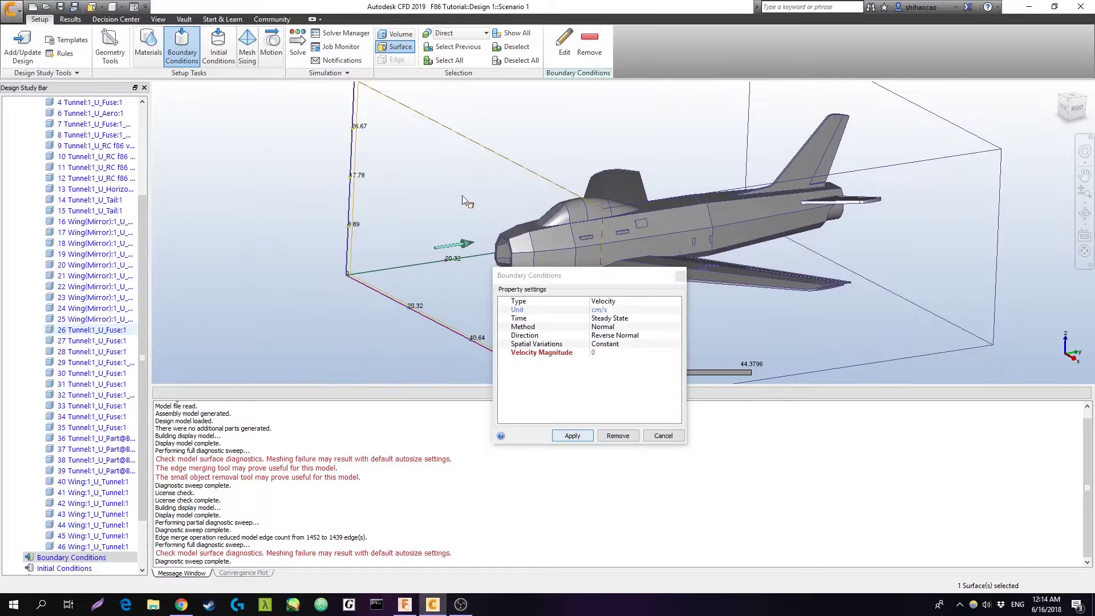
click(613, 301)
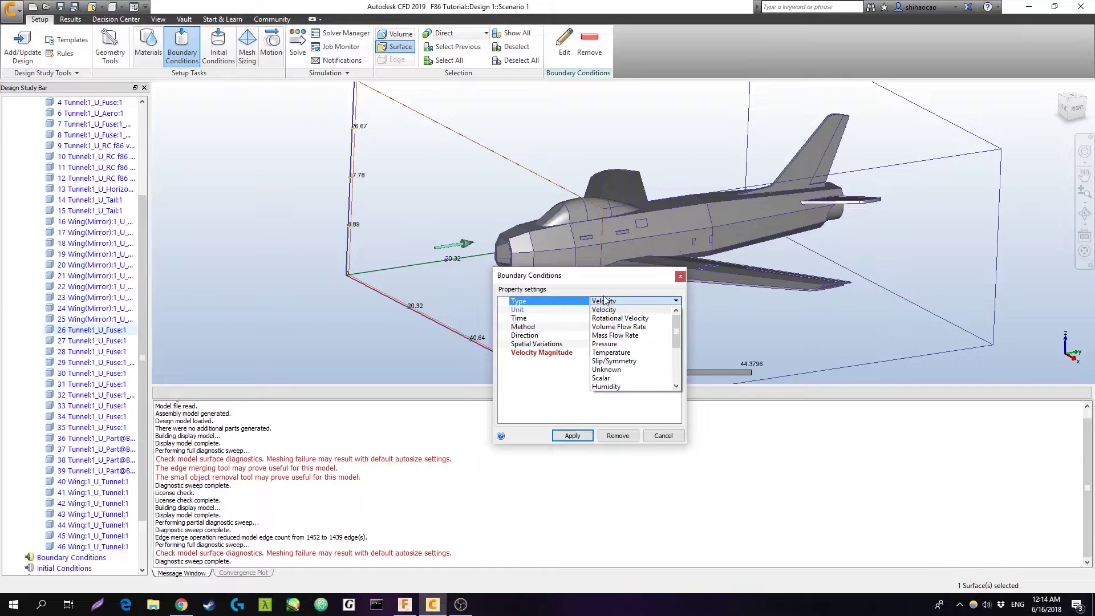
click(607, 309)
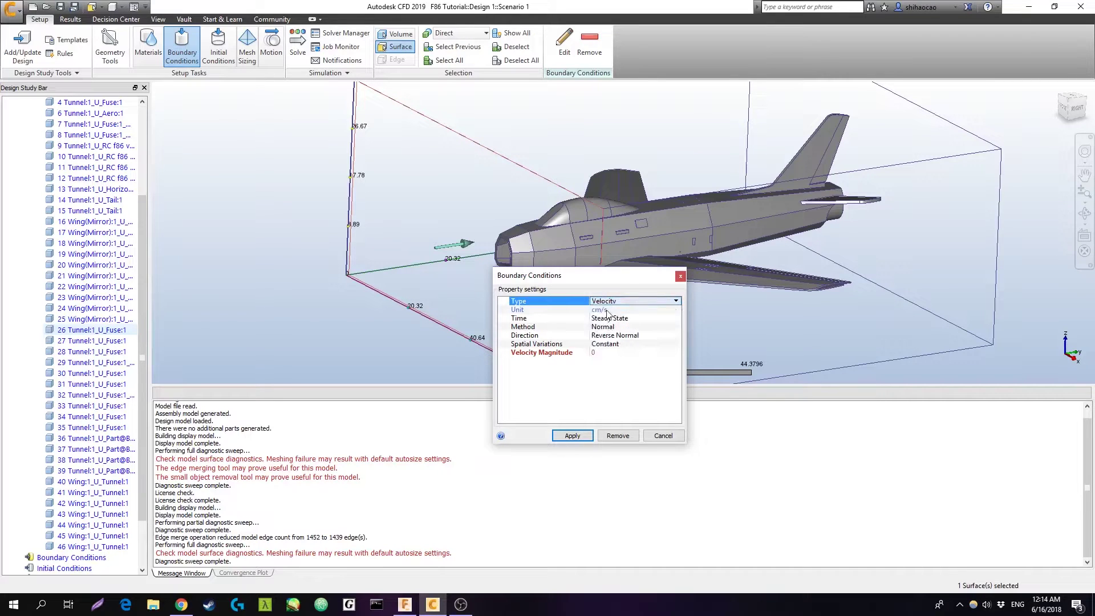
click(607, 311)
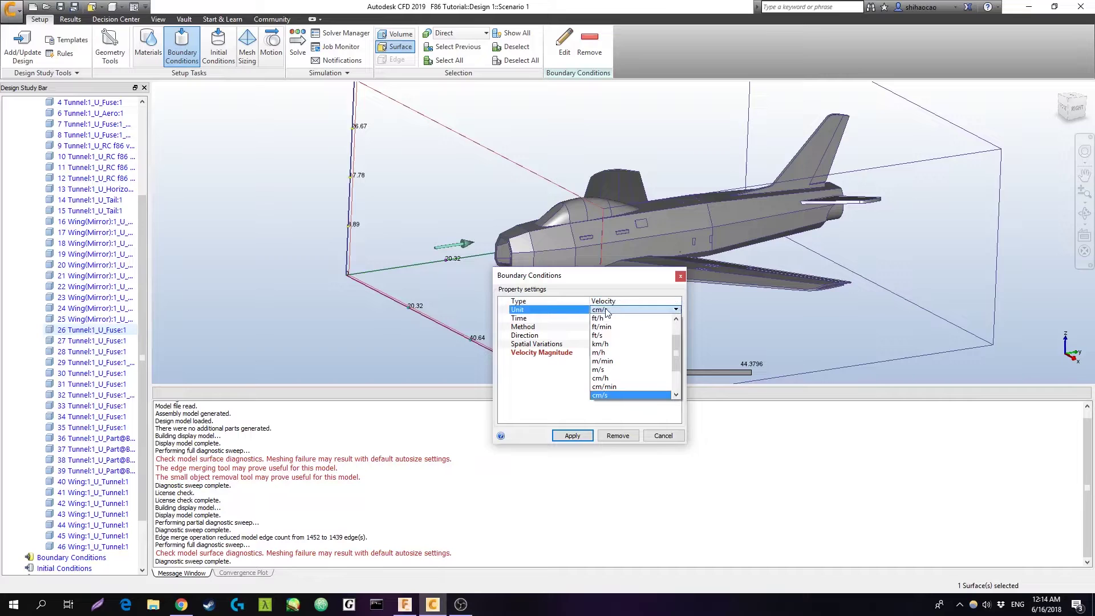
scroll(643, 383, down, 2)
click(634, 396)
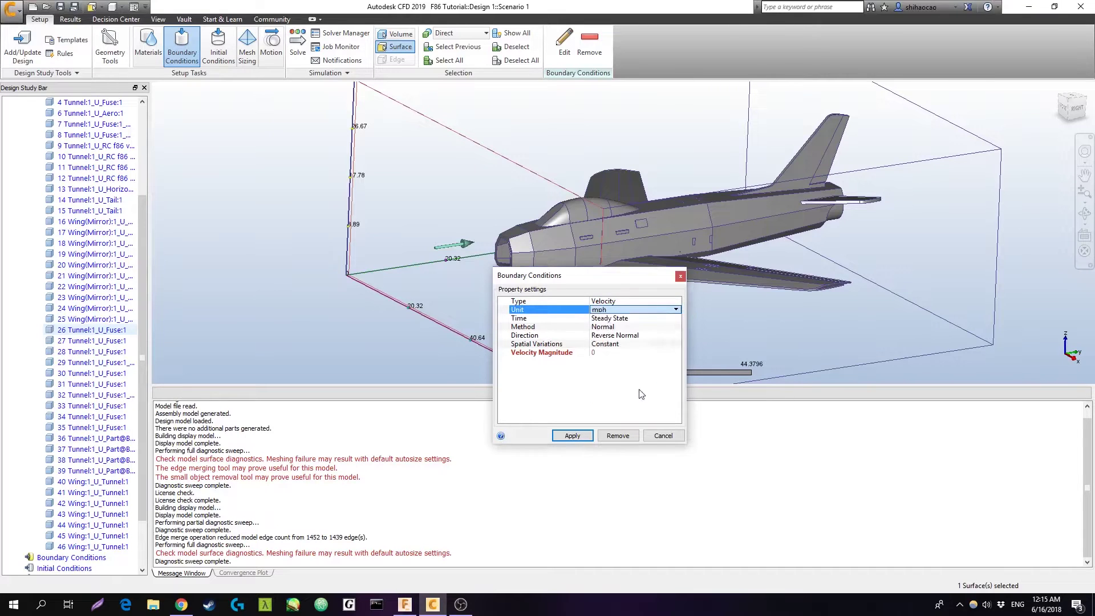
click(612, 353)
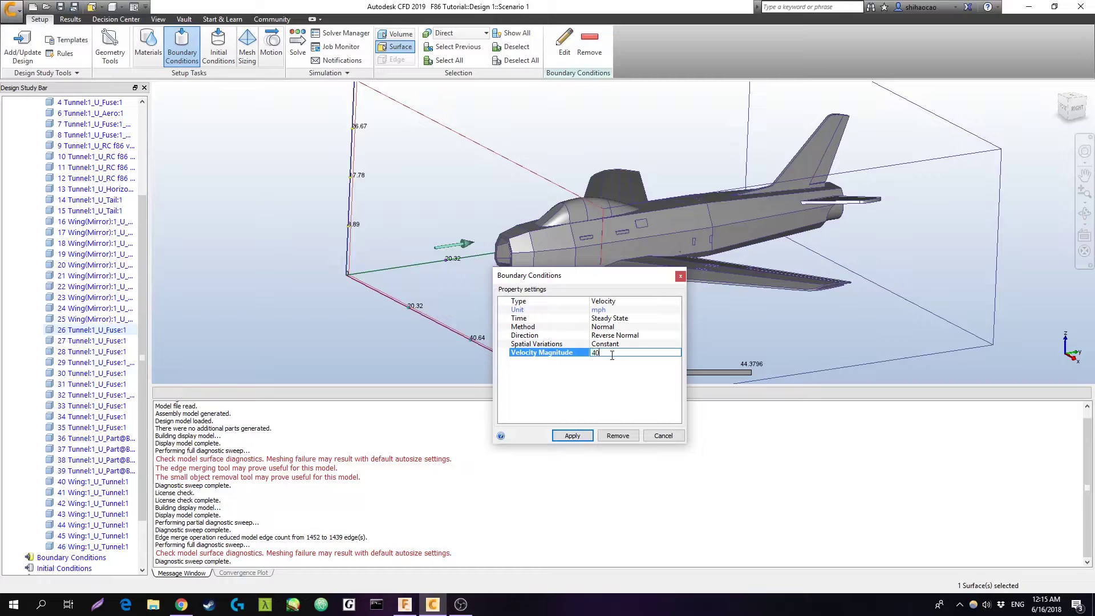
click(572, 436)
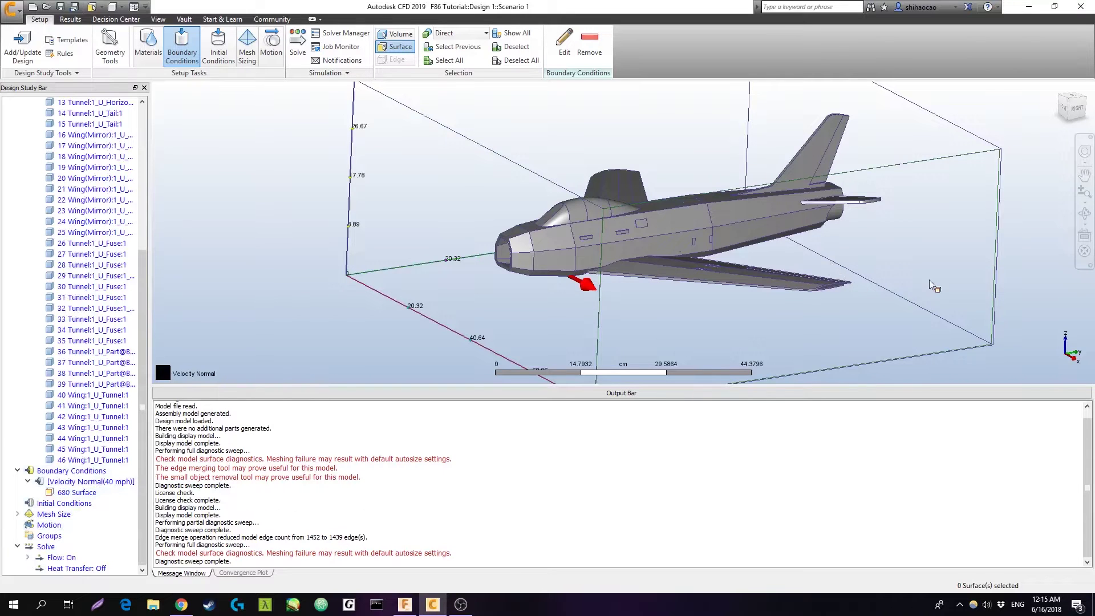
Step: Apply a static gage Pressure boundary condition of 0 dyne/cm2 to the tunnel face behind the aircraft's tail
mouse_move(1036, 295)
middle_down()
mouse_move(880, 322)
mouse_move(893, 298)
mouse_move(808, 310)
middle_up()
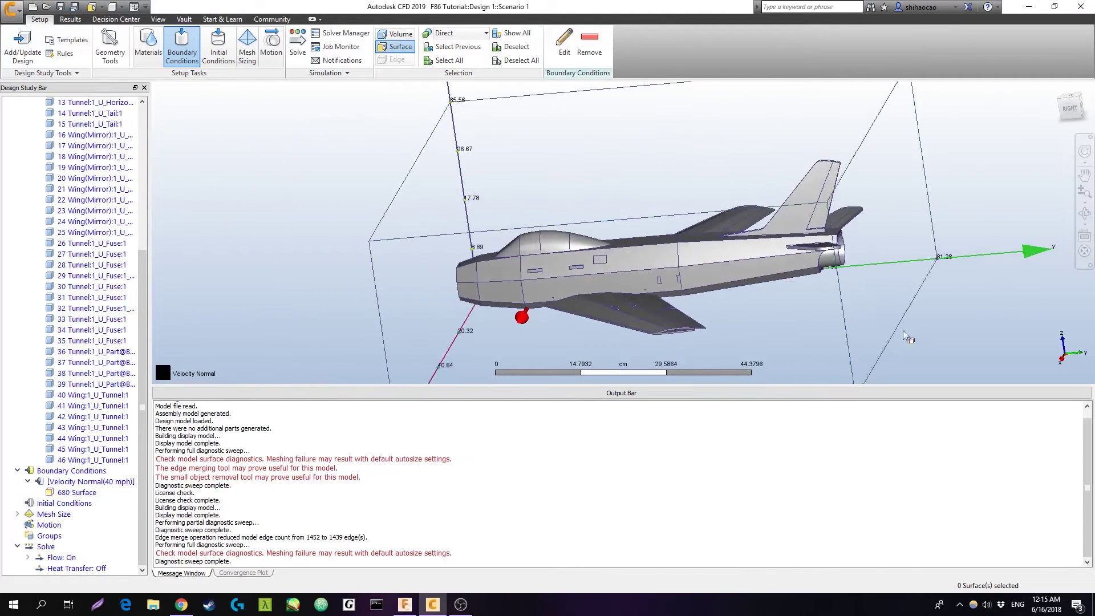
click(922, 253)
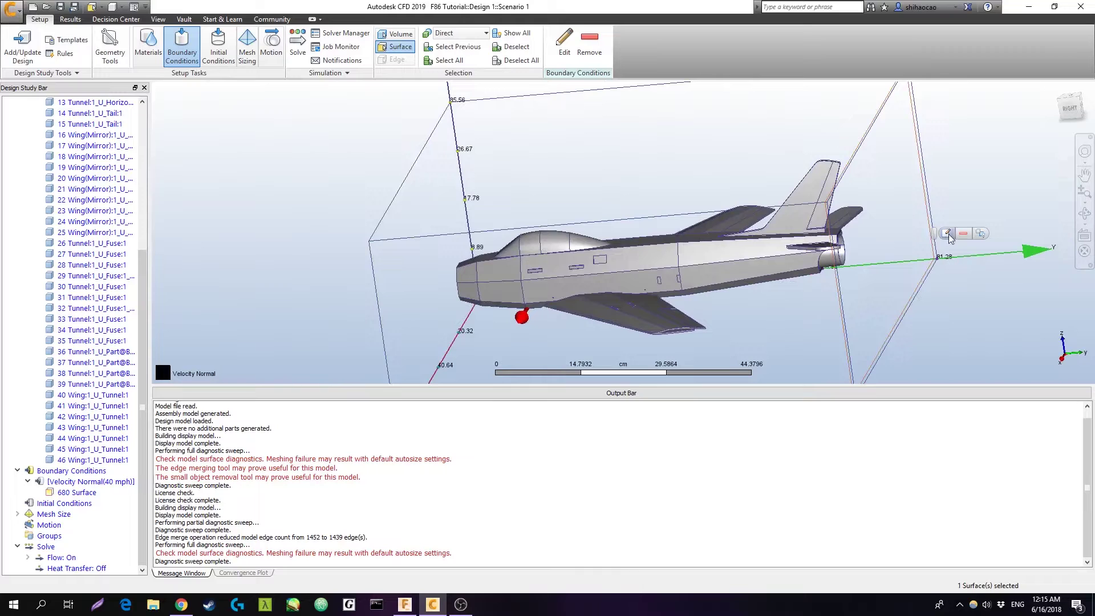
middle_drag(967, 278, 891, 274)
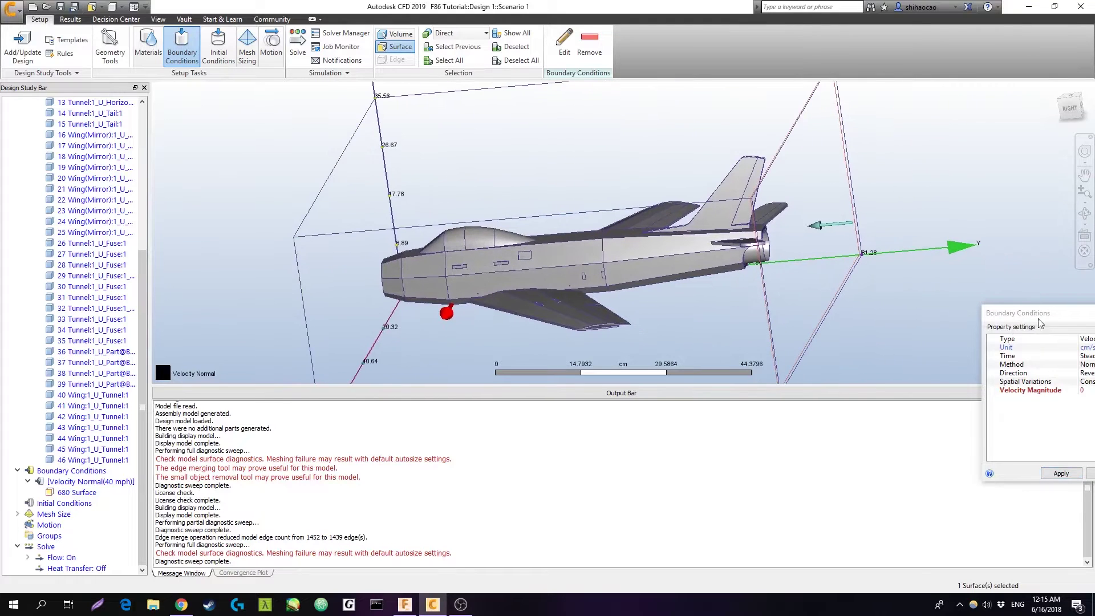
click(956, 322)
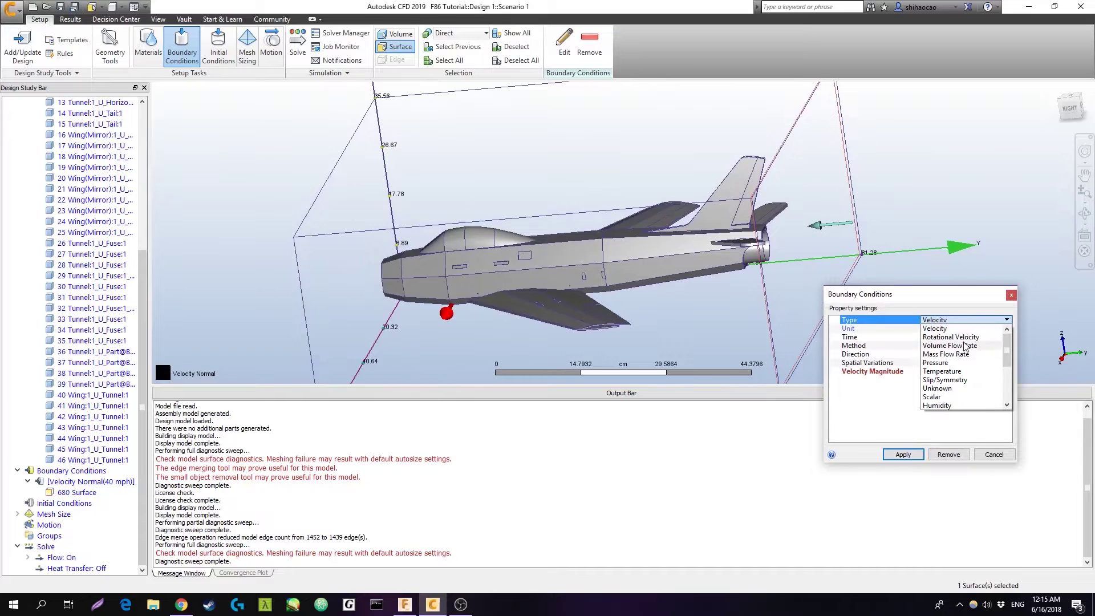
click(946, 363)
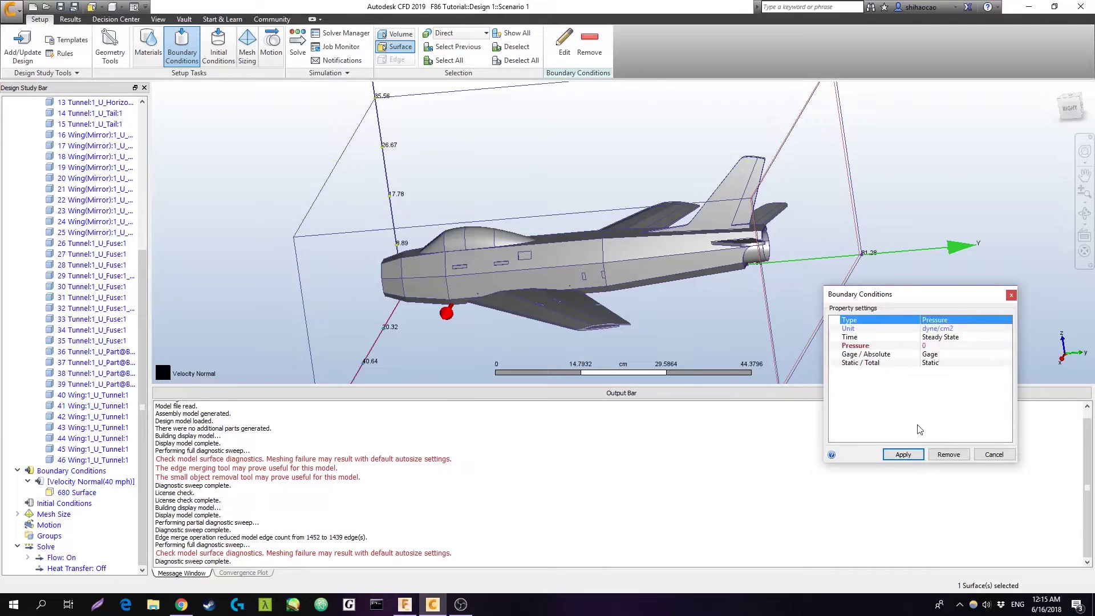
click(904, 455)
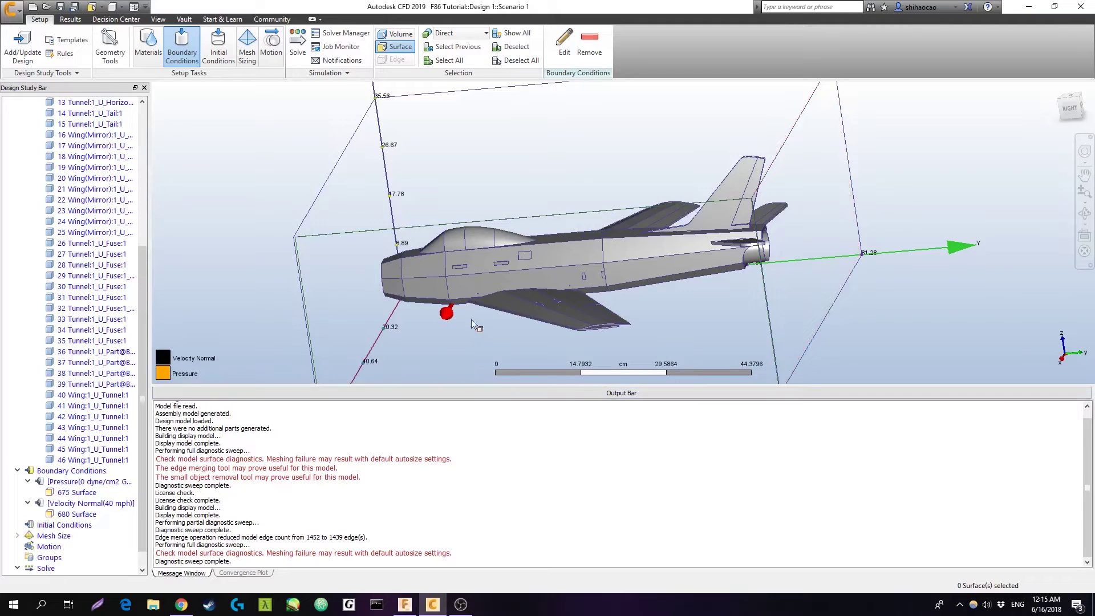
Step: Collapse the Pressure and Velocity Normal entries under Boundary Conditions in the design study tree
middle_drag(623, 307, 525, 255)
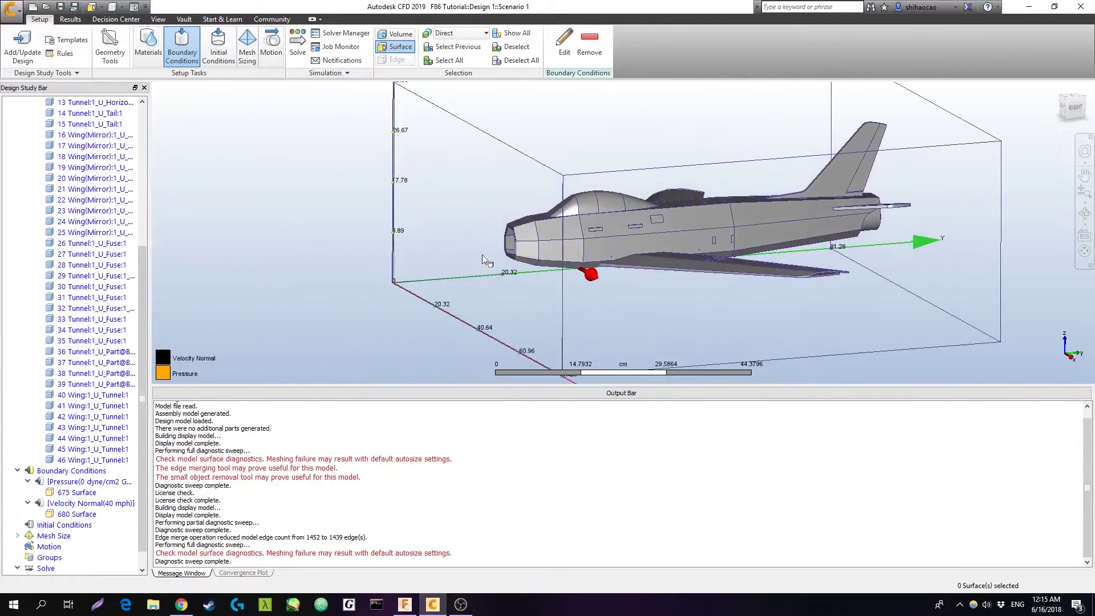
click(28, 482)
click(28, 492)
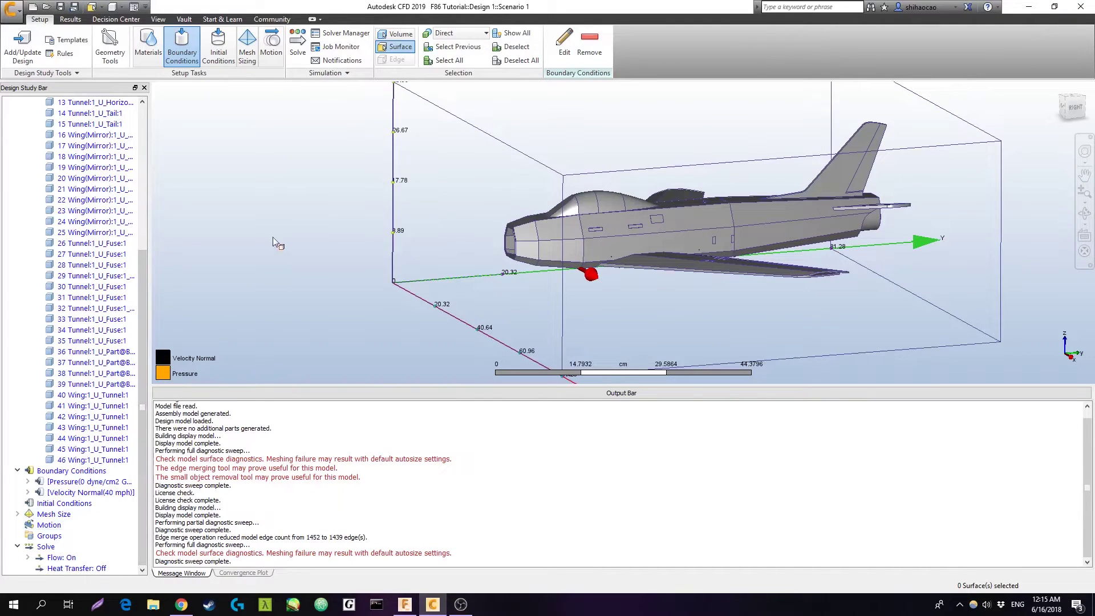
middle_drag(407, 274, 405, 330)
shift+middle_drag(849, 308, 871, 313)
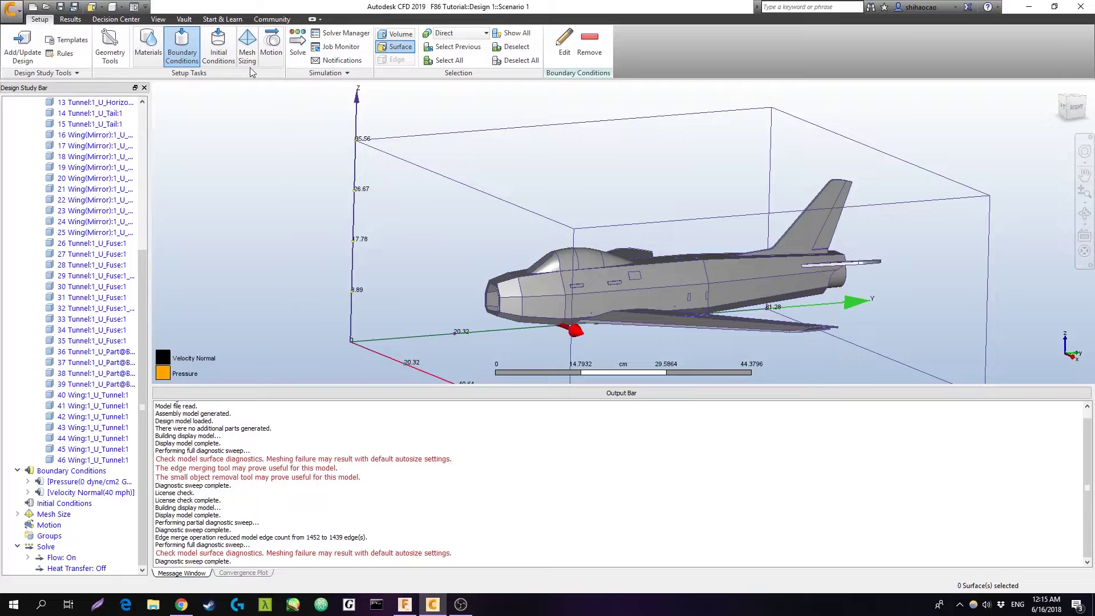
Step: Set the solve physics to Compressible flow with a total temperature of 20 Celsius
click(298, 57)
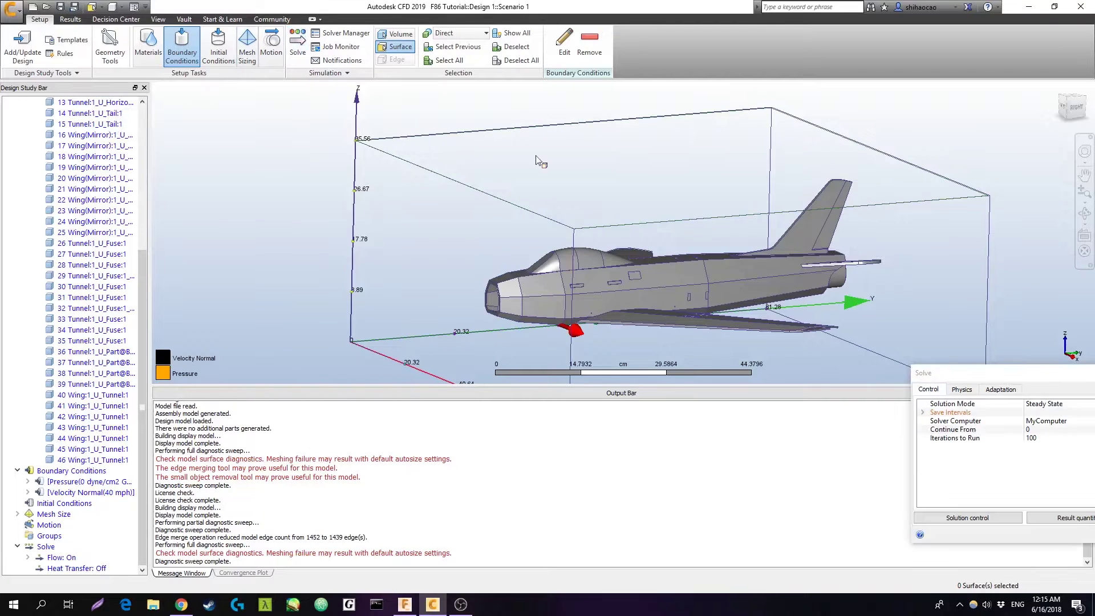
drag(989, 374, 784, 360)
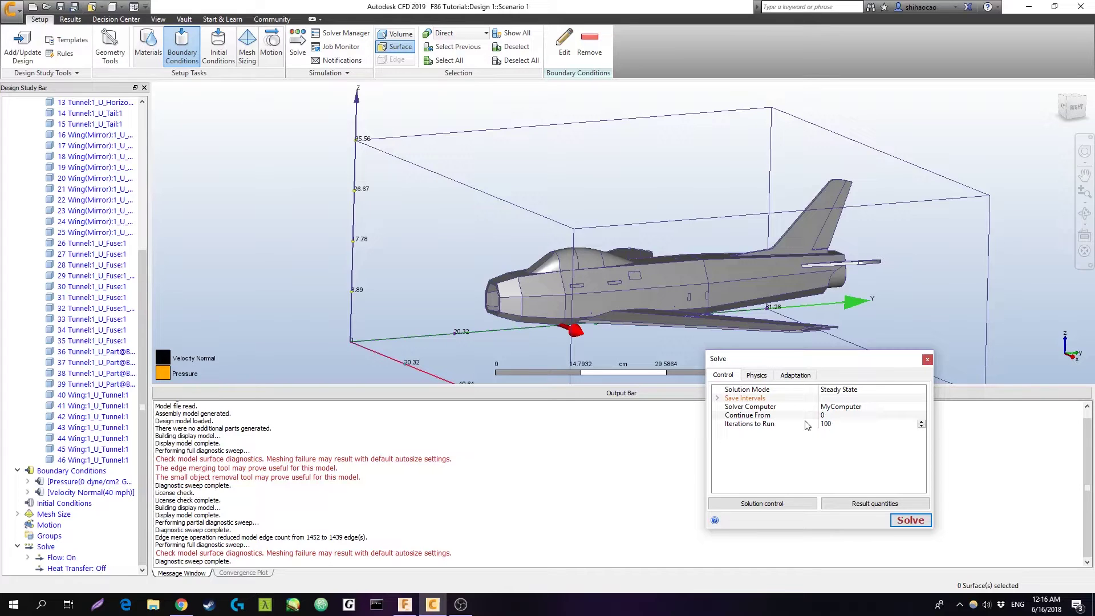
click(755, 376)
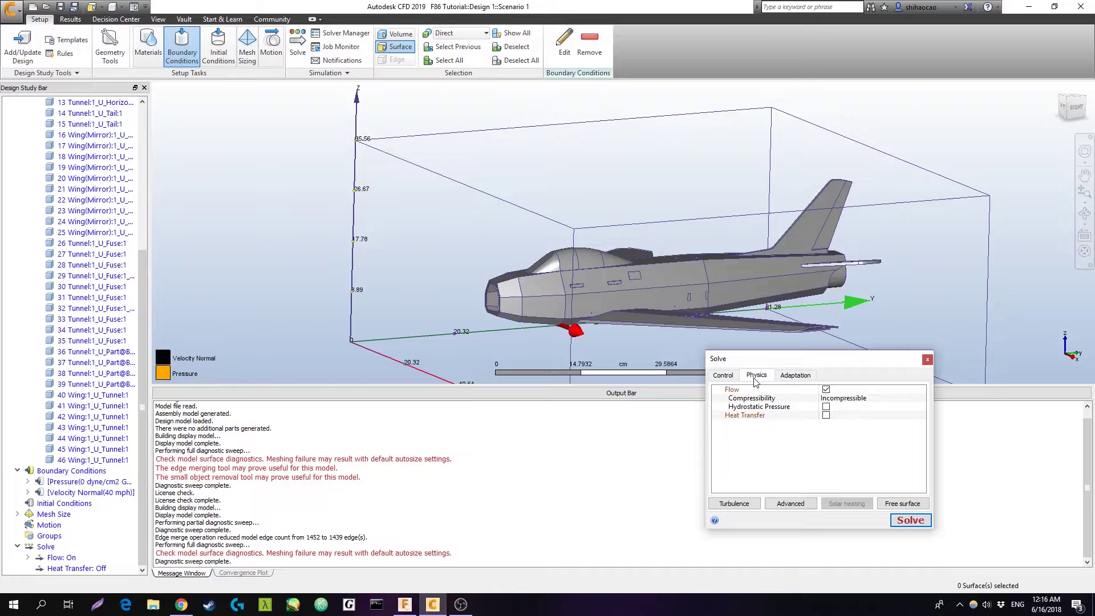
click(826, 400)
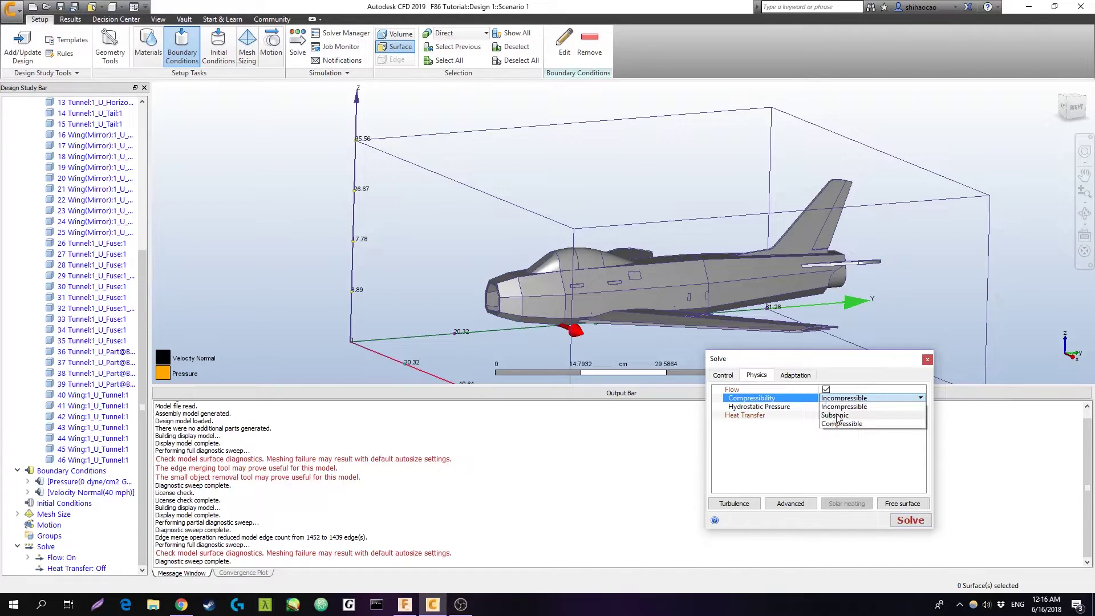
click(840, 424)
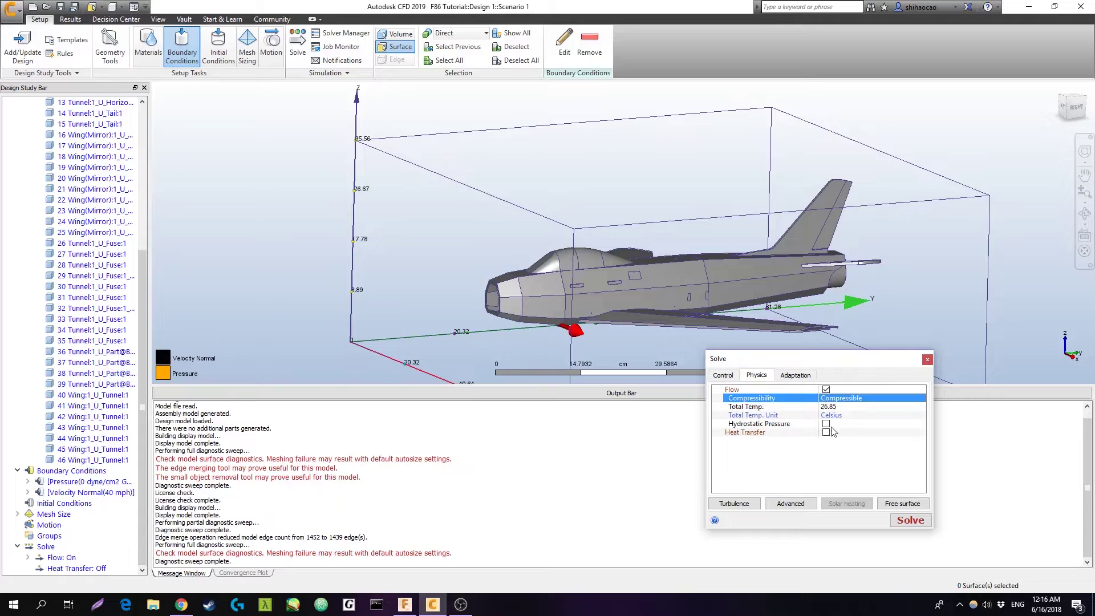
click(843, 408)
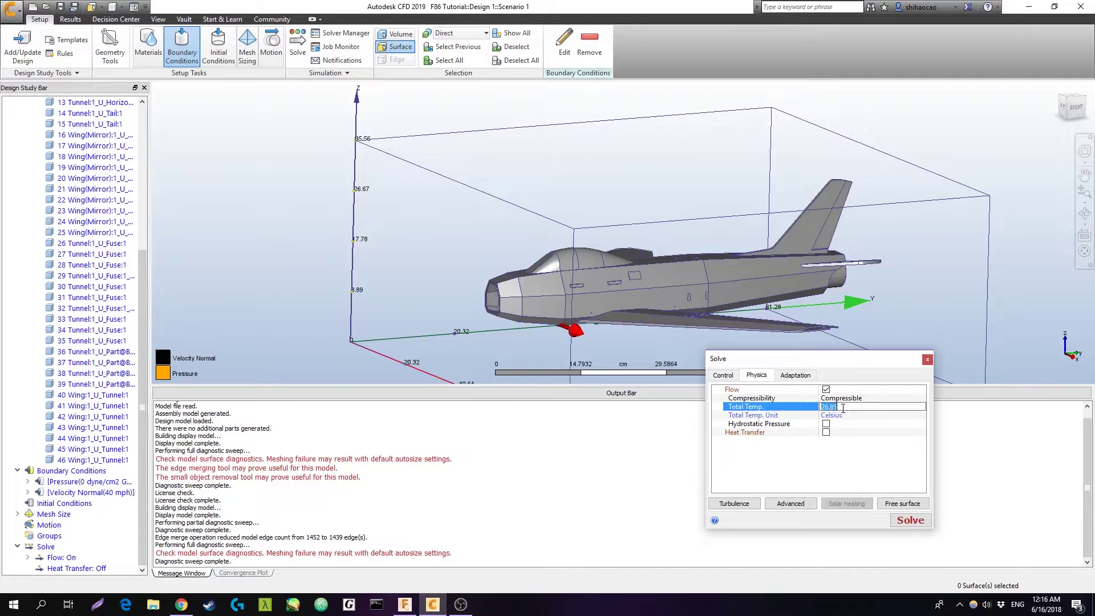
text(20)
key(Return)
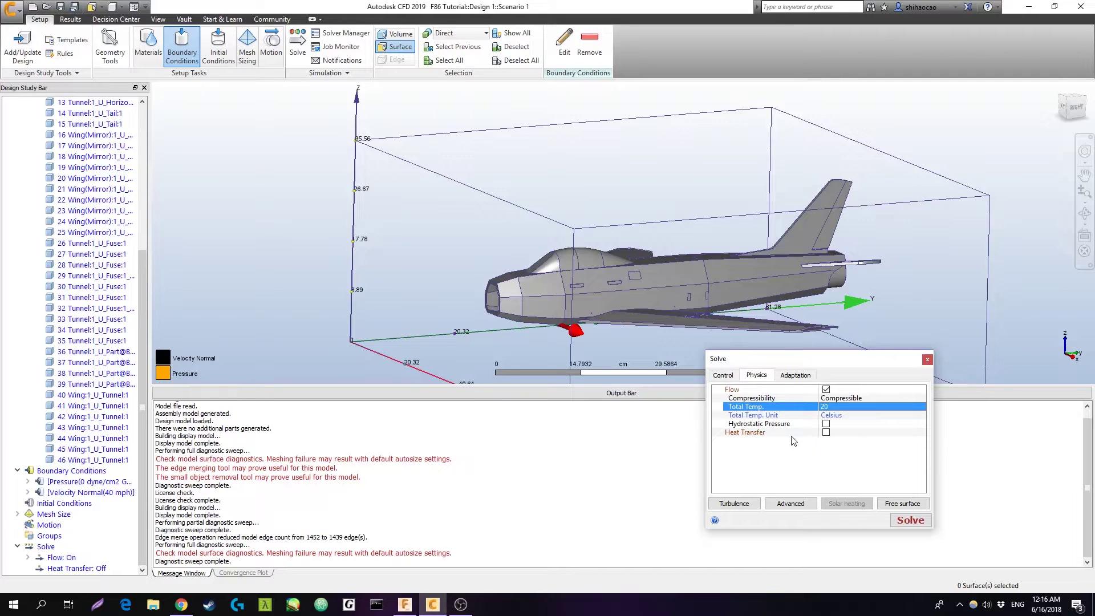
Step: Review the control, physics and adaptation settings, and start the steady-state solve with 100 iterations
click(724, 377)
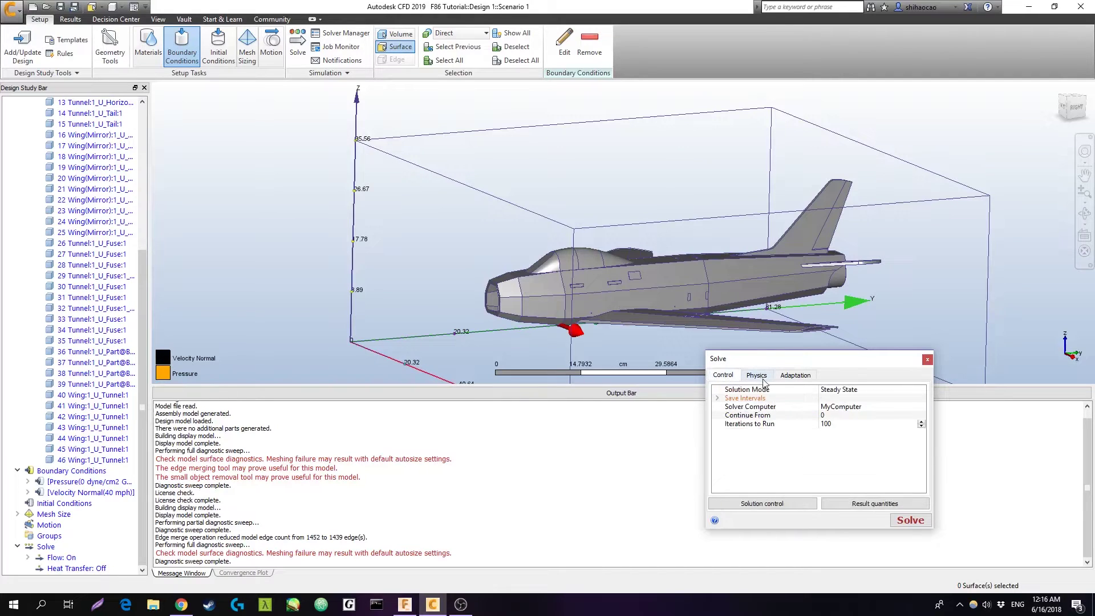
click(764, 377)
click(798, 377)
click(723, 376)
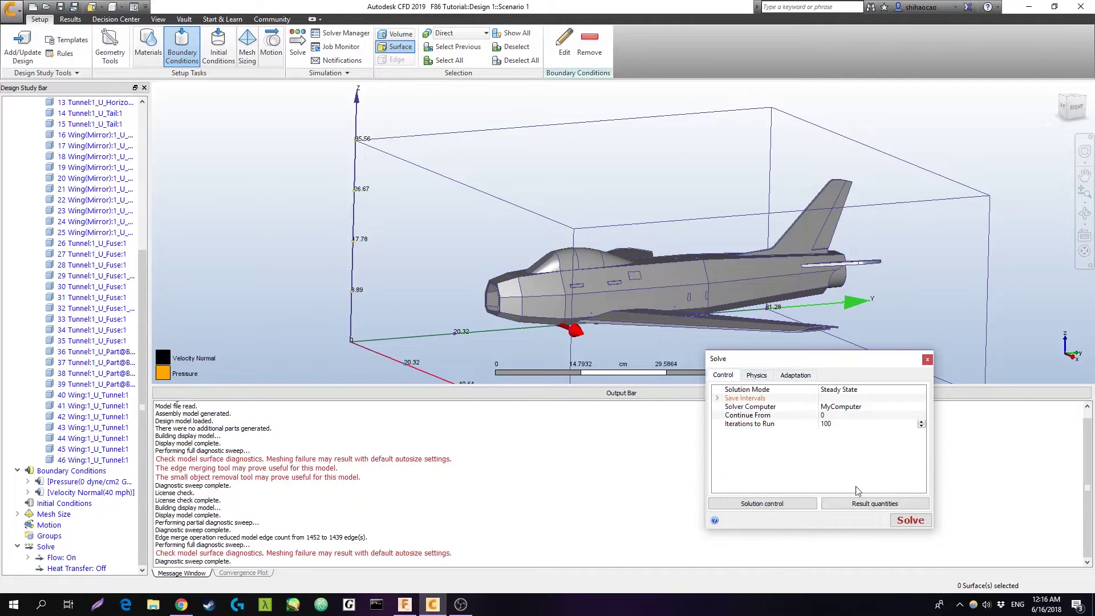
click(911, 520)
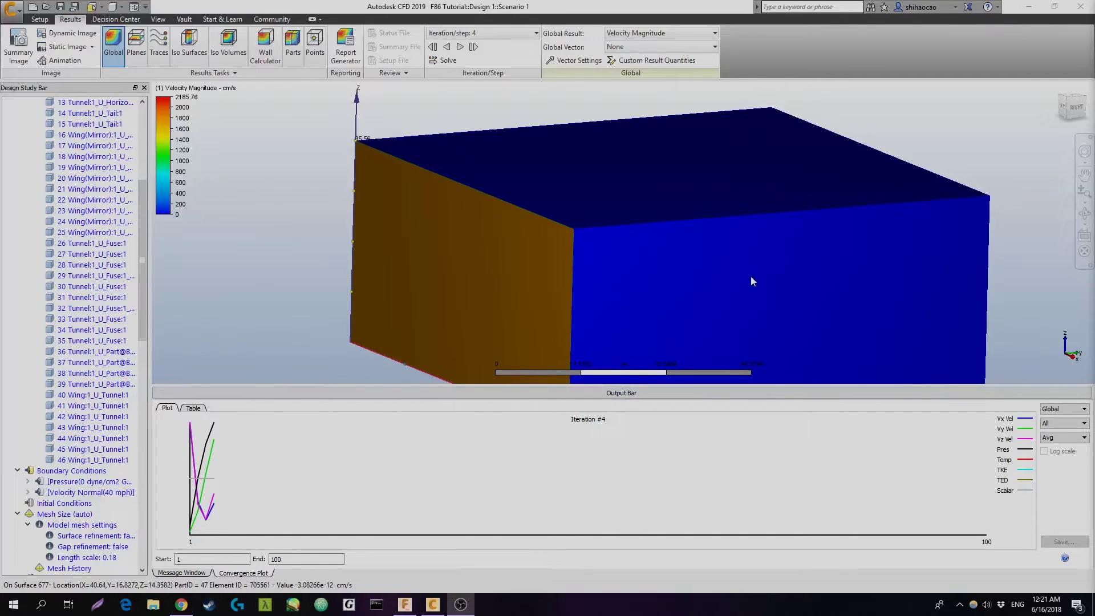
Step: Stop the running solve and close the solve settings
shift+middle_drag(750, 276, 651, 313)
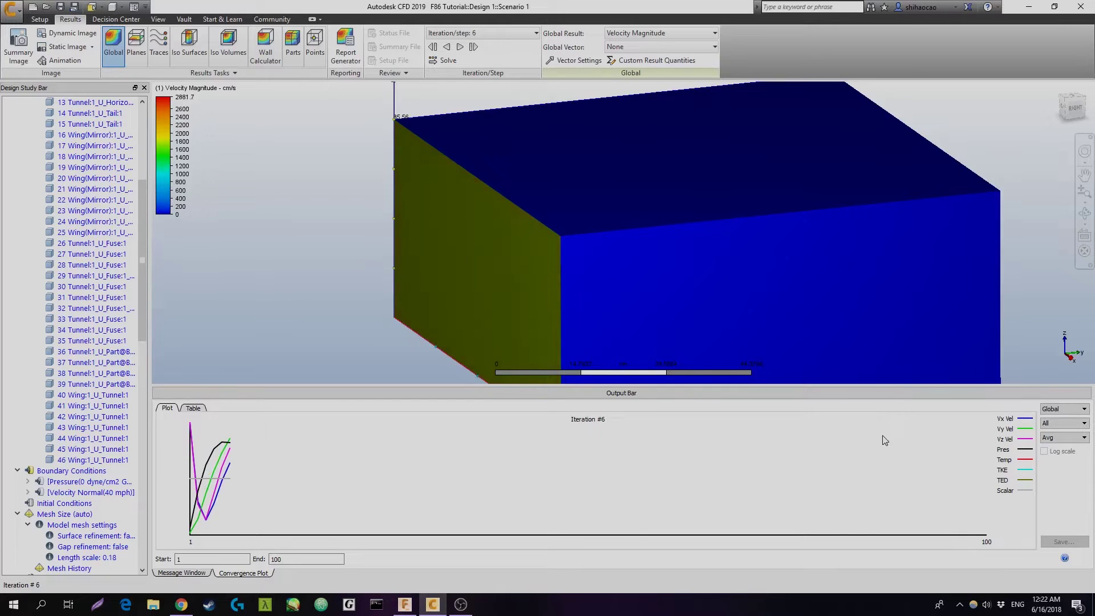
click(449, 61)
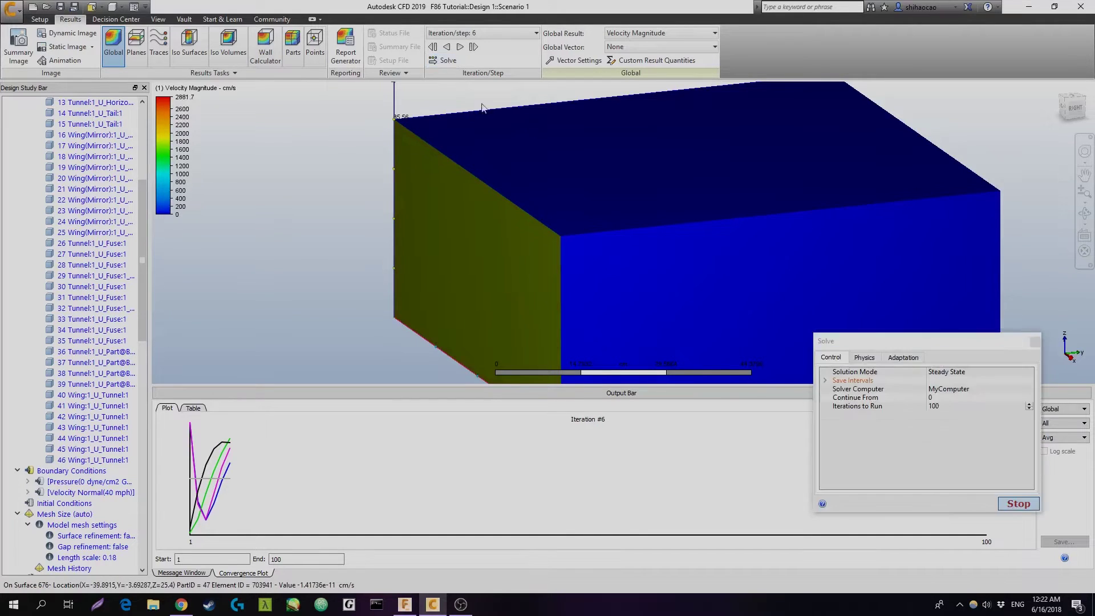
click(1013, 505)
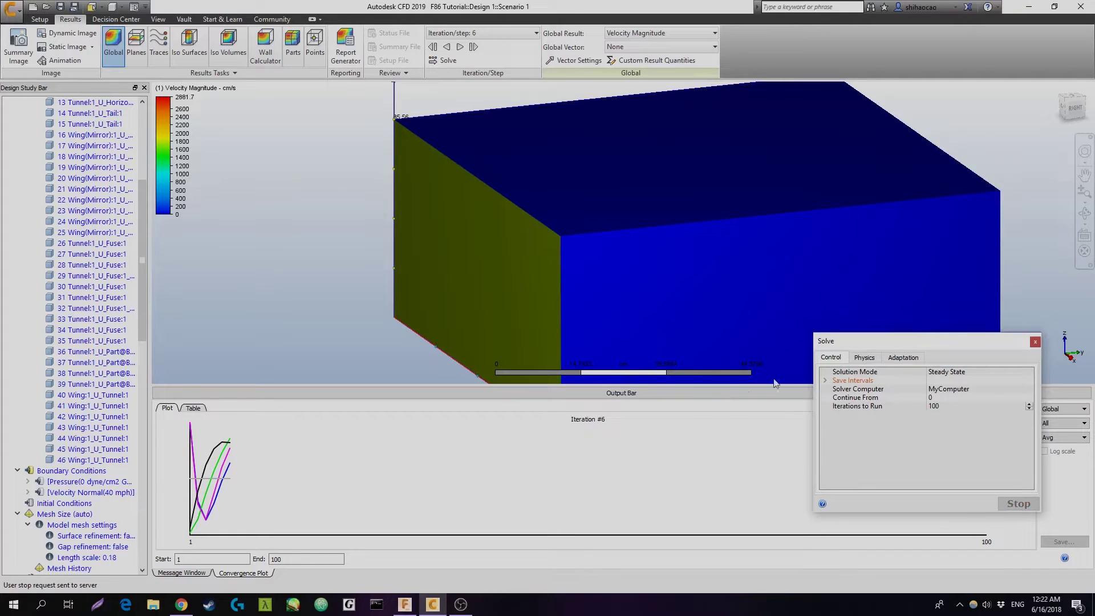
click(1036, 343)
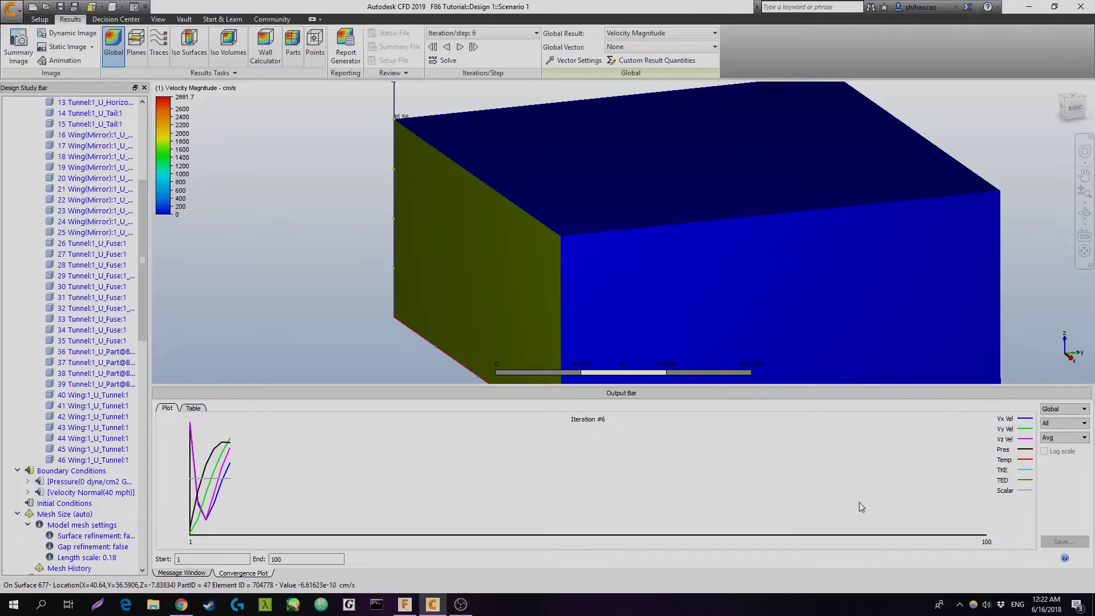
middle_drag(563, 242, 532, 285)
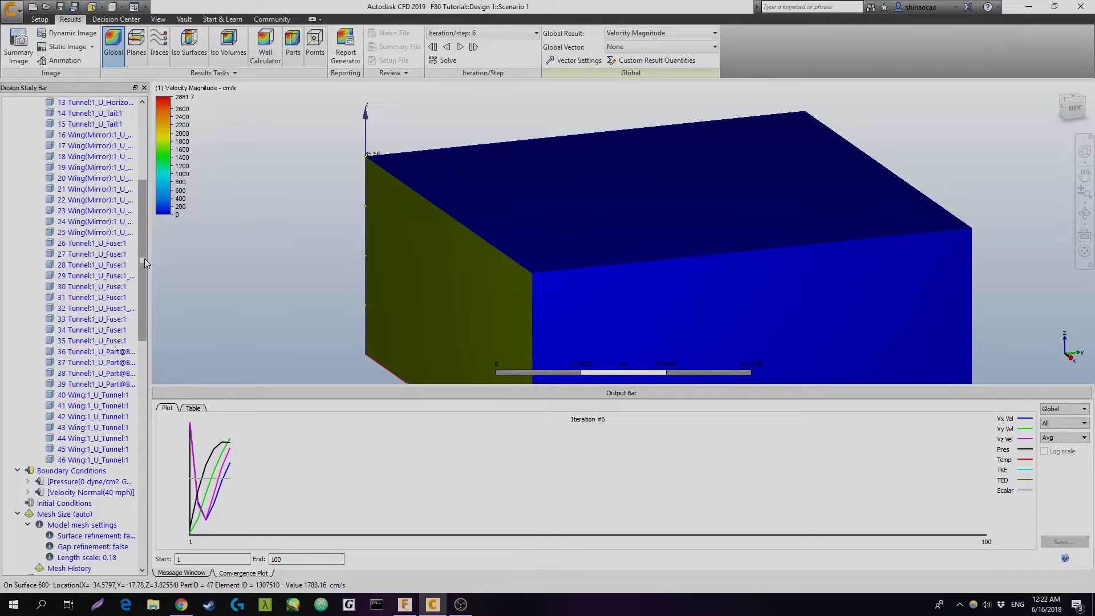
drag(145, 256, 146, 278)
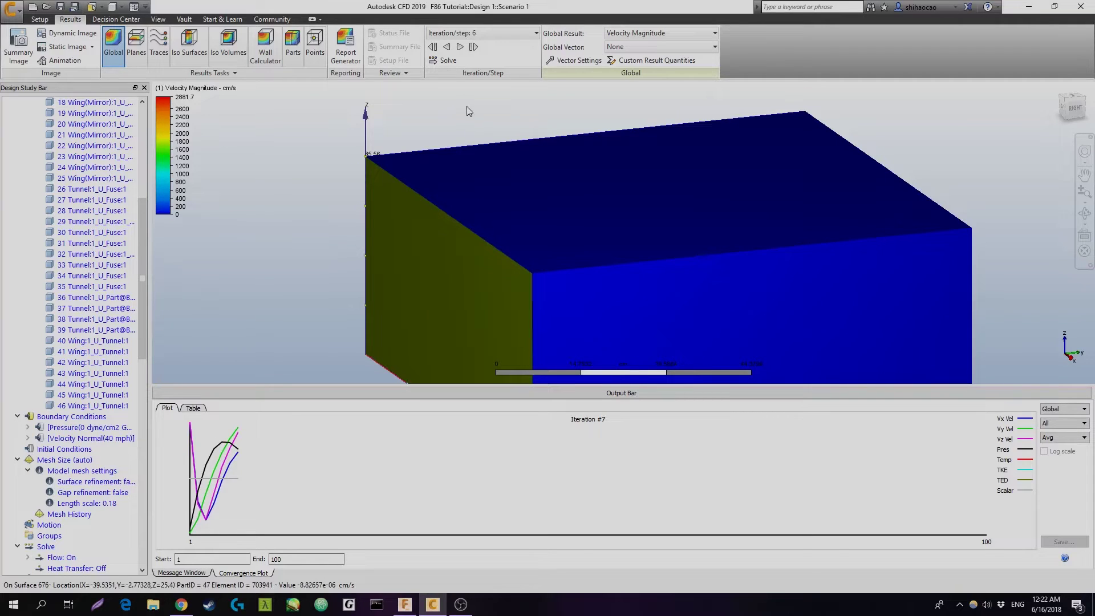
Step: Close the solve settings and open the recent design study F86mk3A.cfdst
click(452, 66)
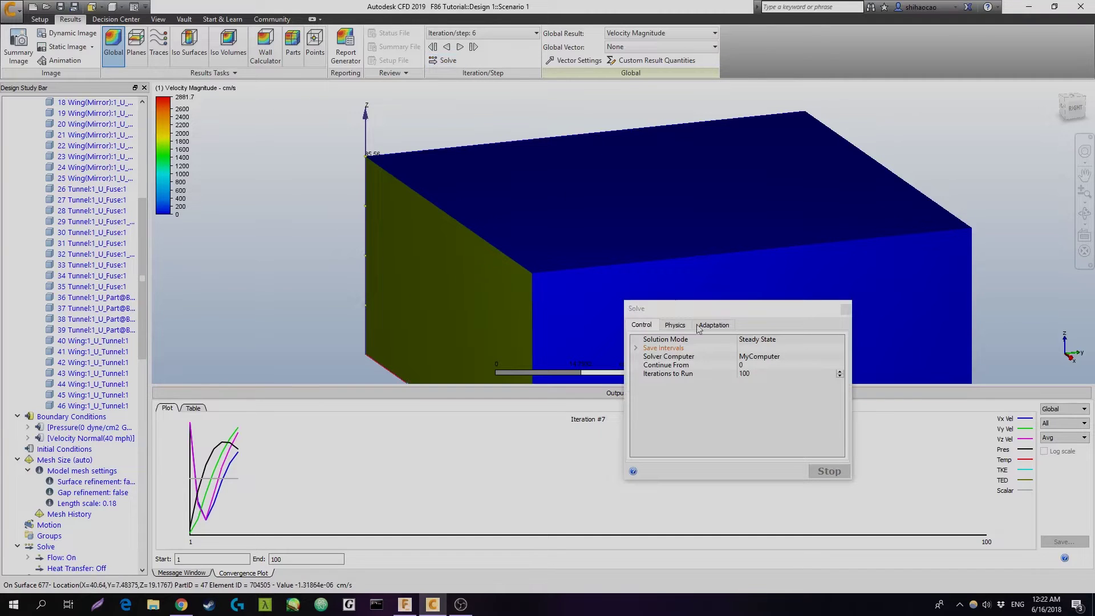
click(845, 308)
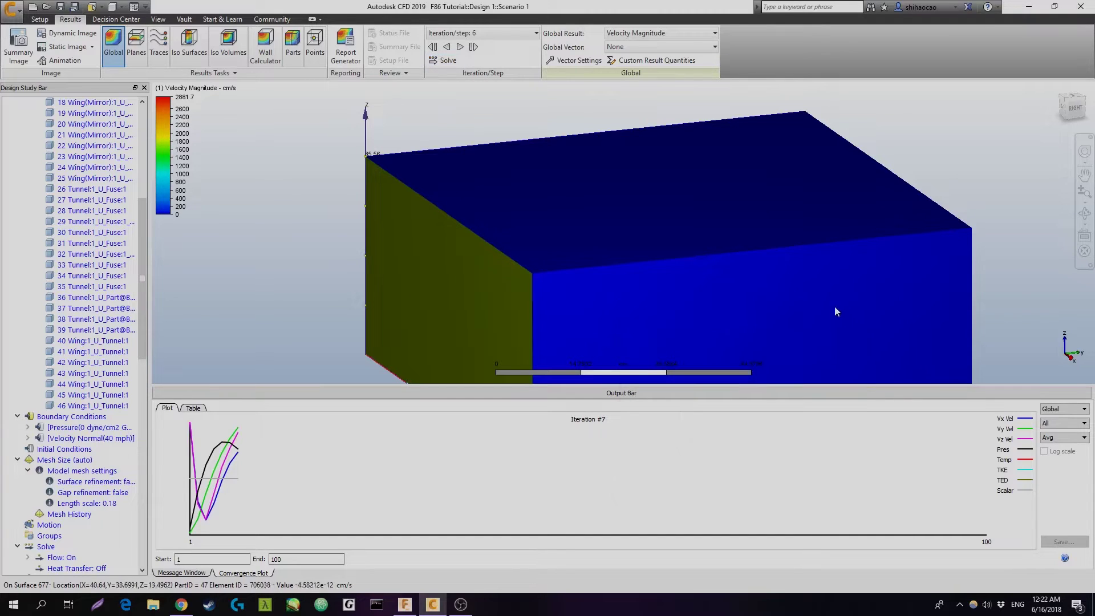
click(38, 19)
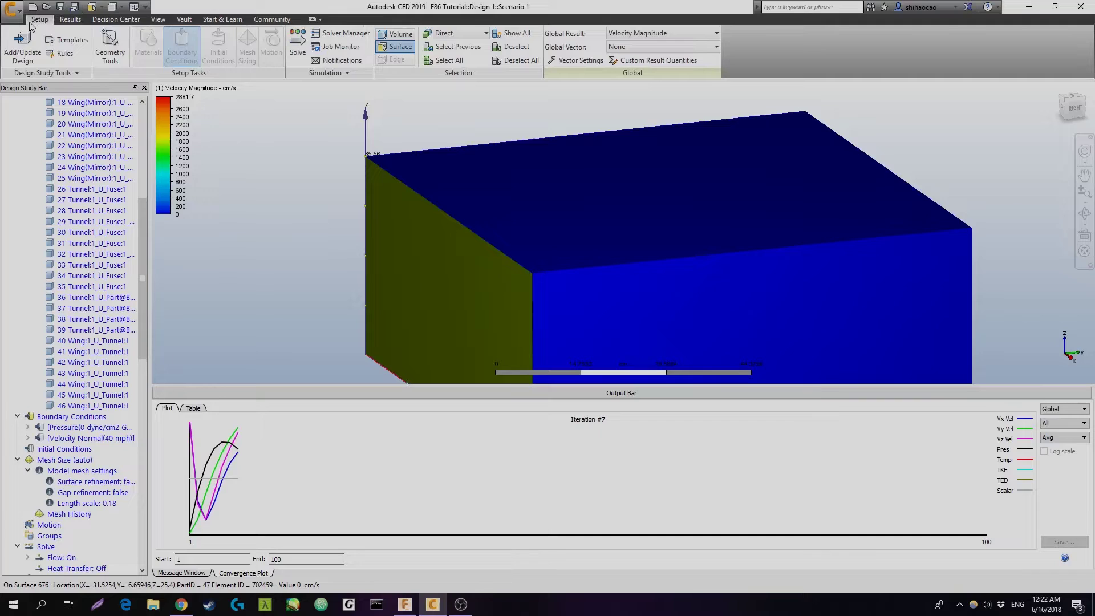
click(10, 8)
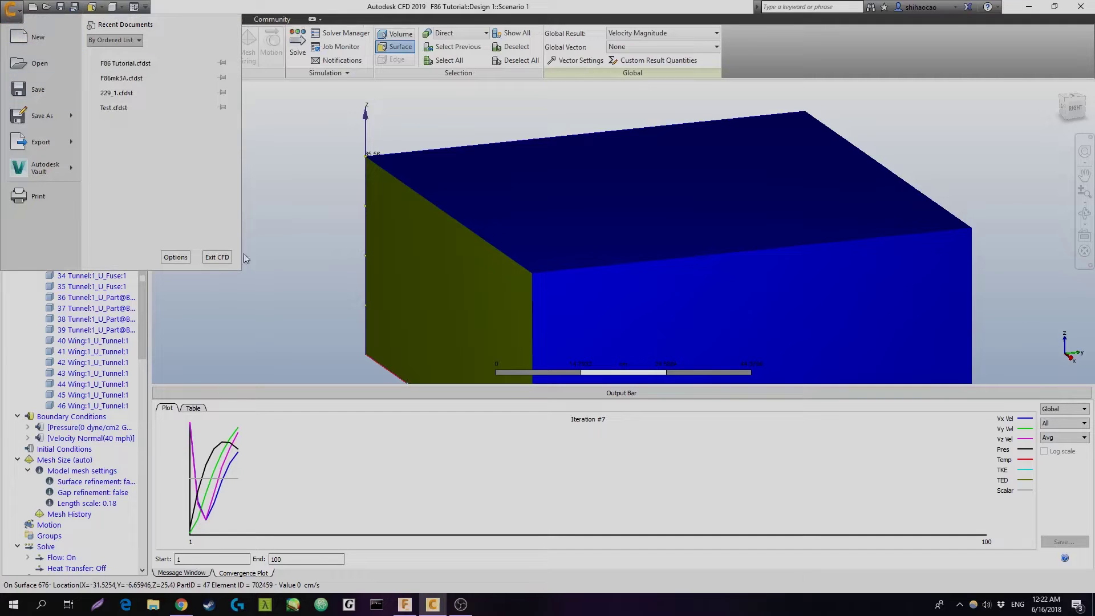
click(113, 79)
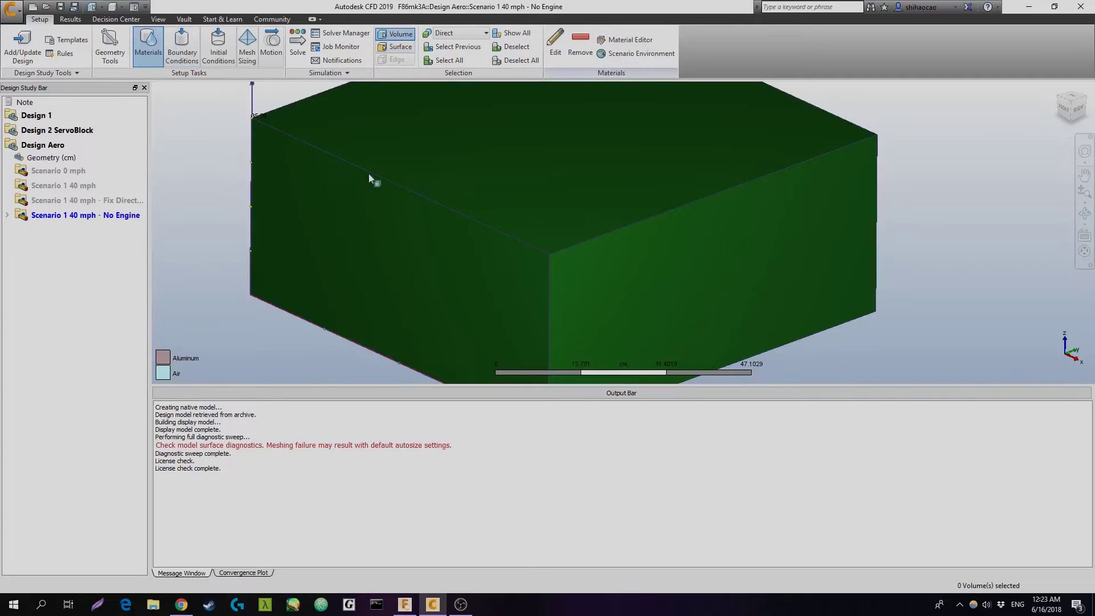
Step: Expand the Scenario 1 40 mph - No Engine scenario under Design Aero and display its results around the aircraft
middle_drag(664, 238, 694, 282)
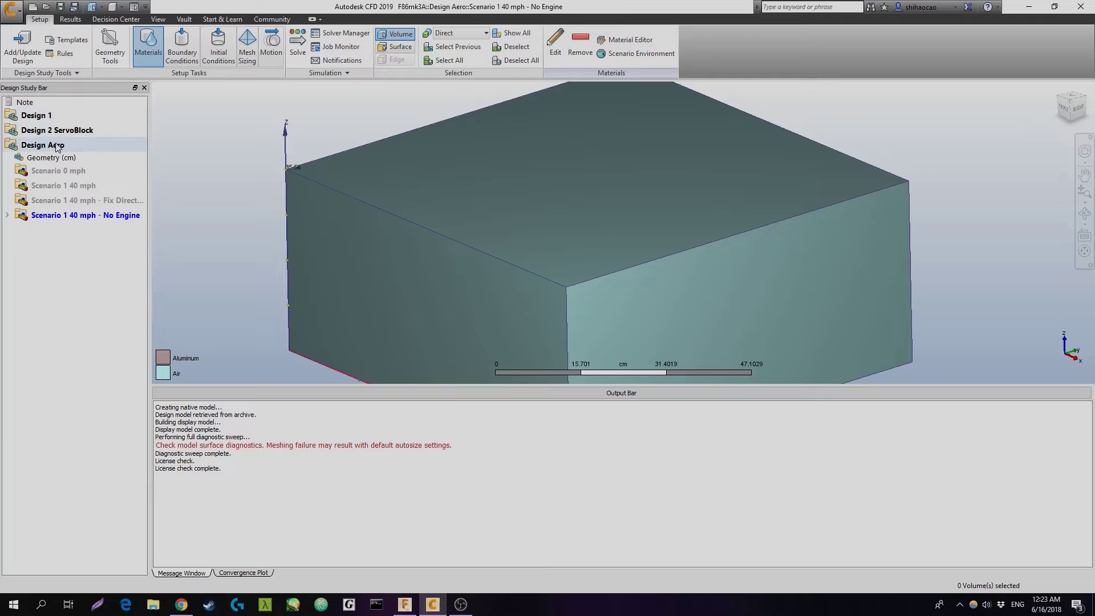
mouse_move(57, 148)
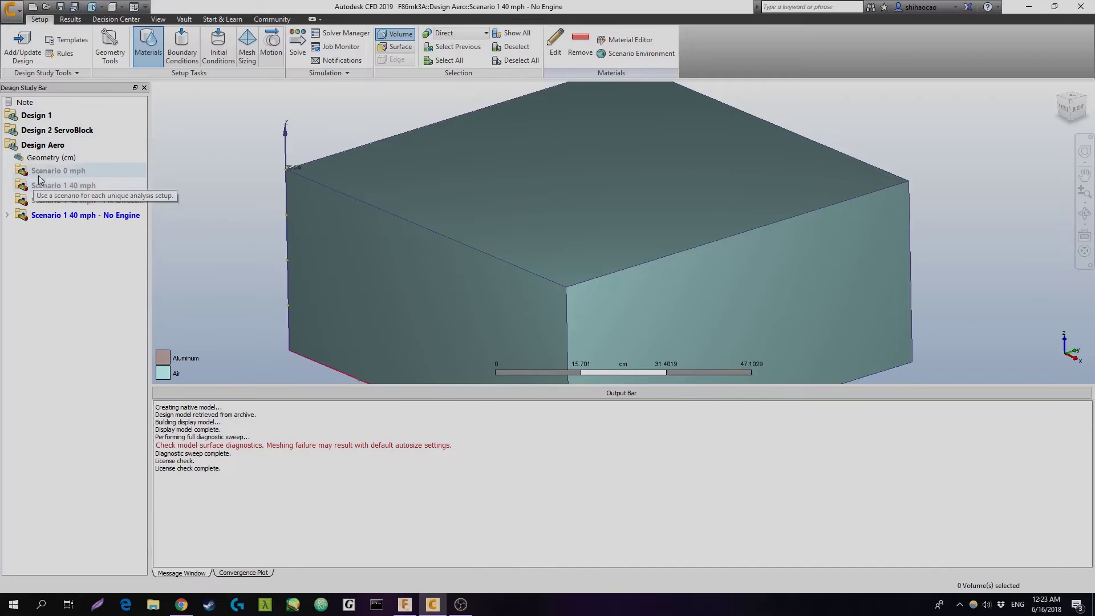
click(7, 215)
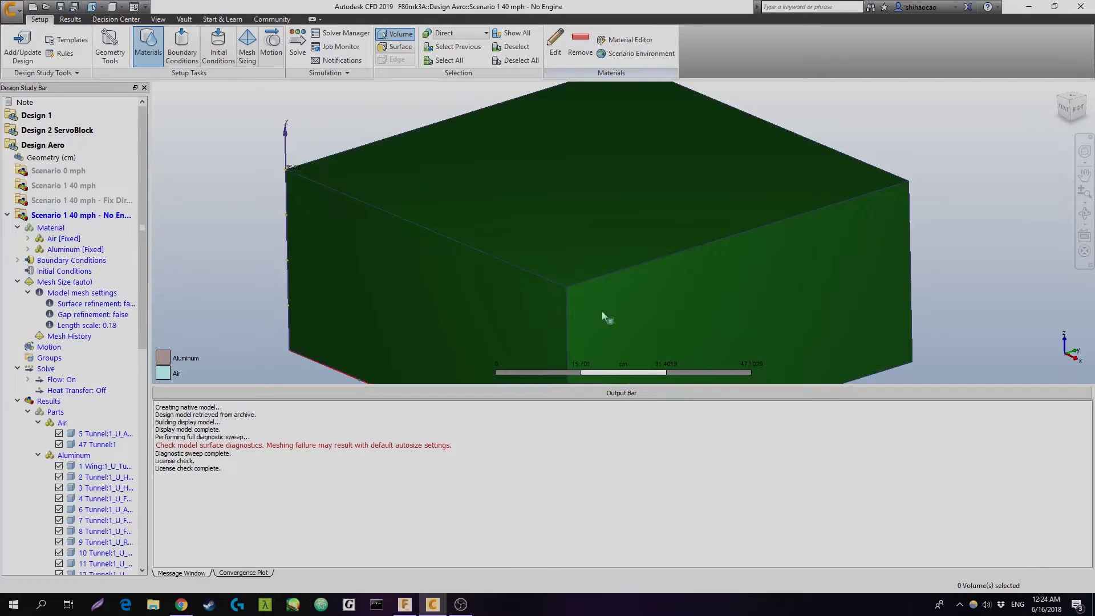
click(61, 239)
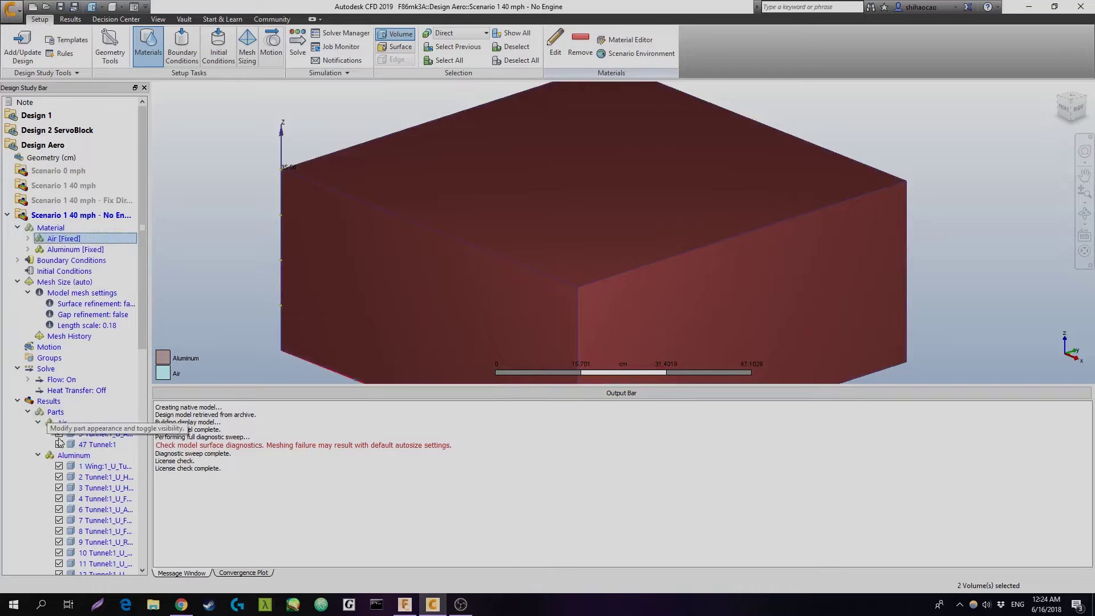
click(107, 434)
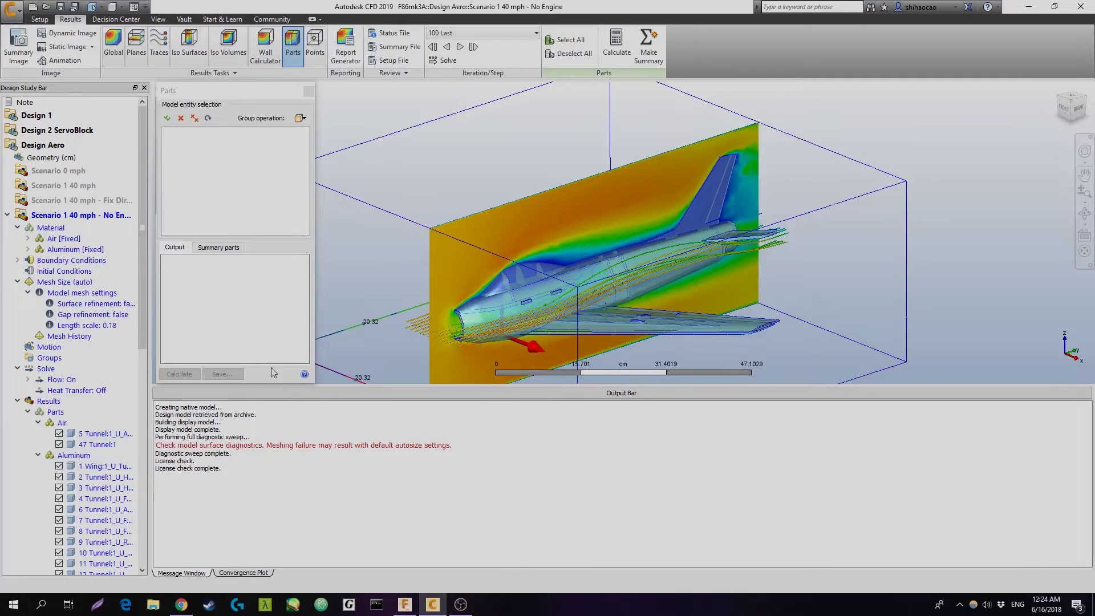
click(310, 92)
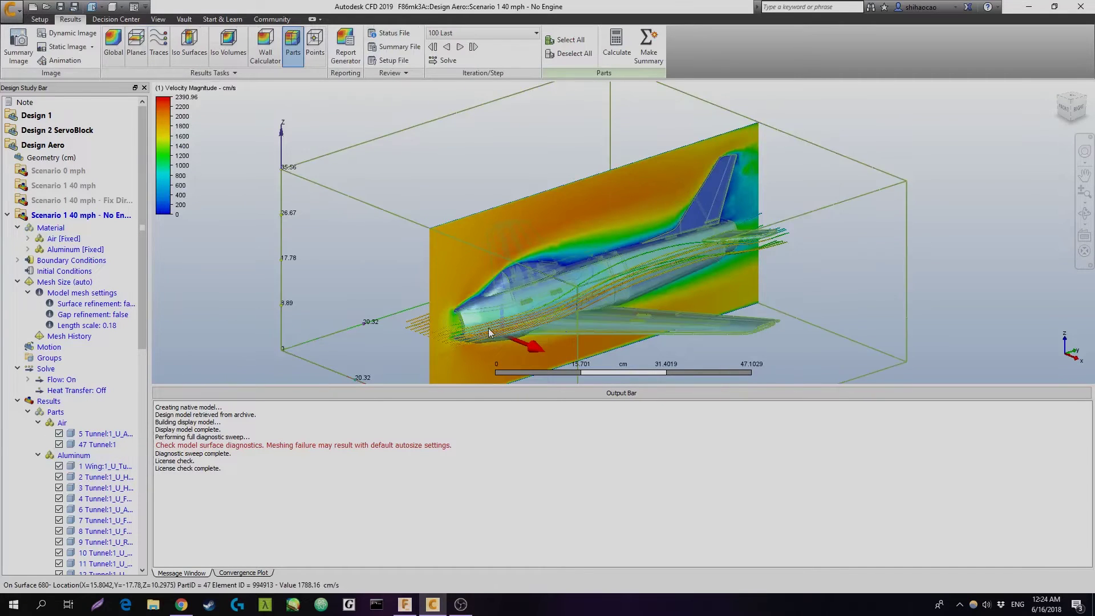
shift+middle_drag(488, 328, 492, 297)
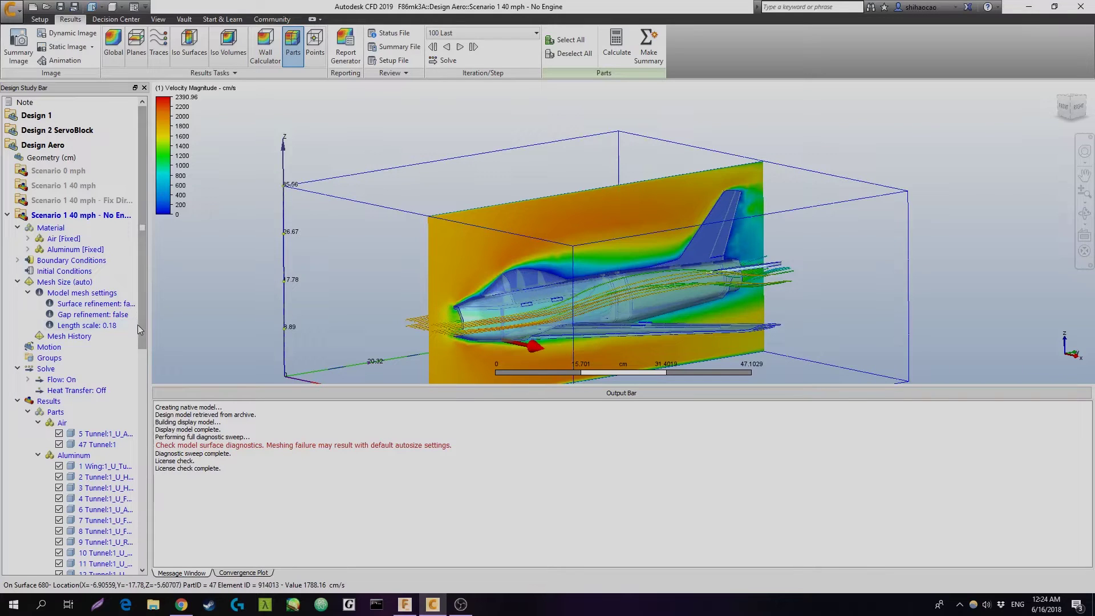
Step: Remove the velocity plane and the set of 24 traces from the results
scroll(143, 361, down, 14)
click(89, 515)
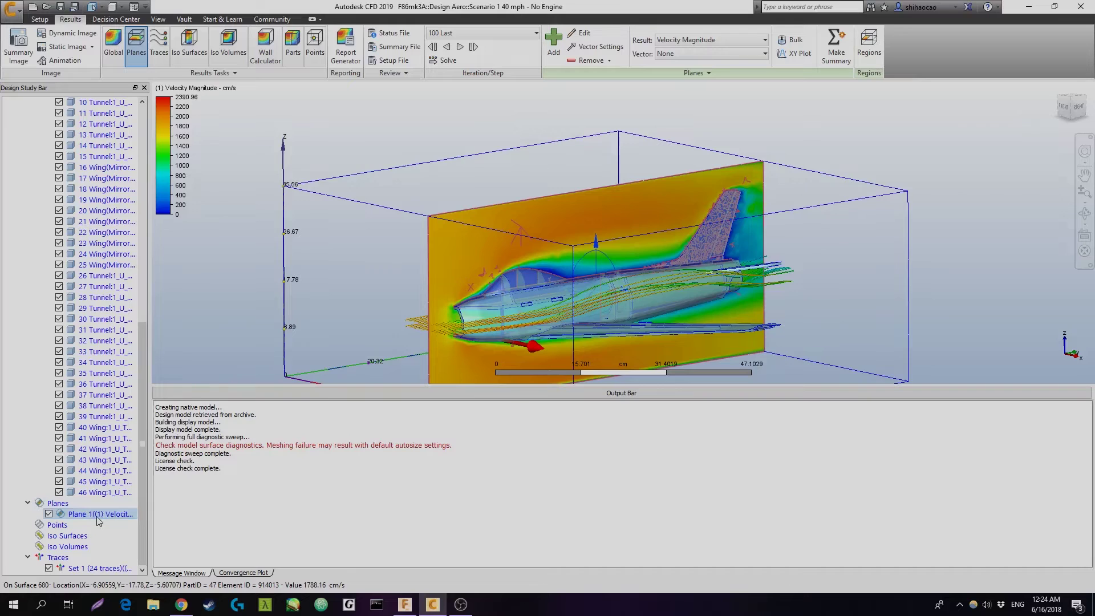
right_click(97, 515)
click(122, 492)
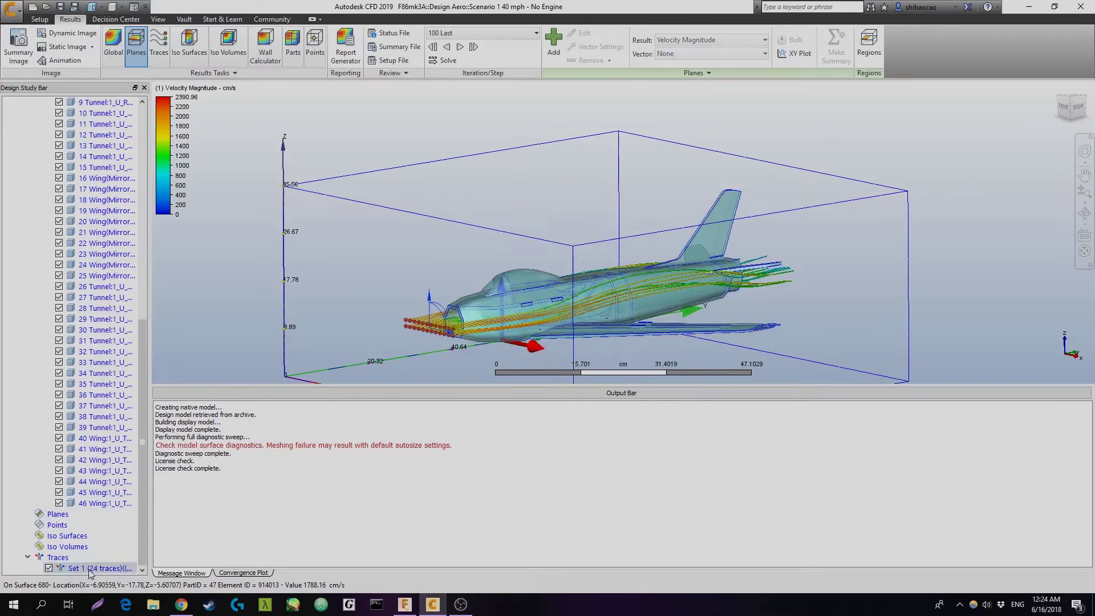
right_click(90, 568)
click(123, 544)
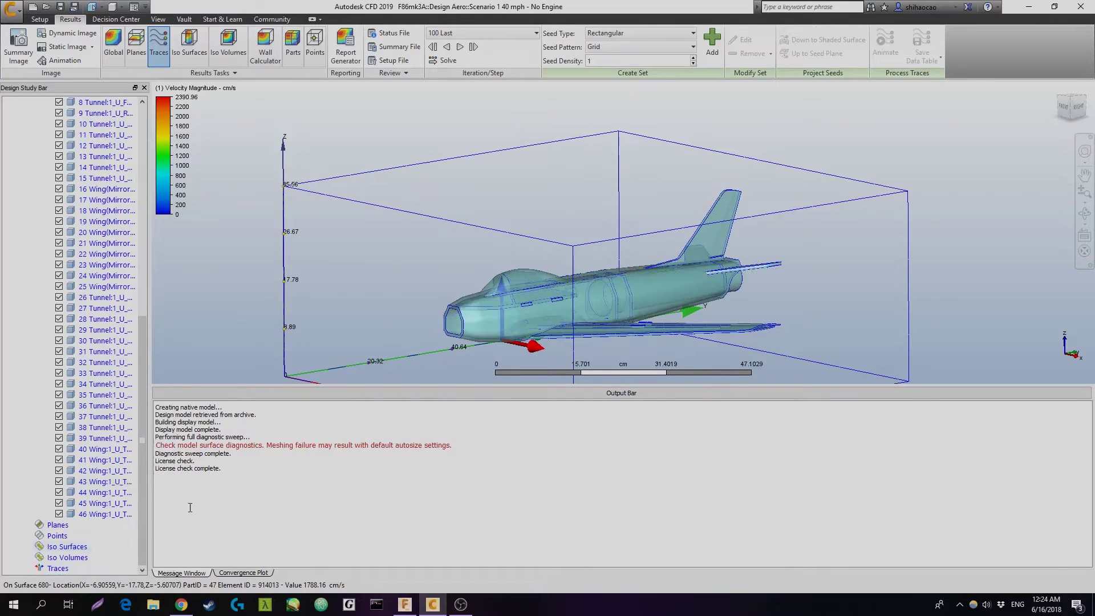
Step: Examine the air and aluminum parts in the results by highlighting them on the aircraft, and close the parts settings
scroll(108, 228, up, 7)
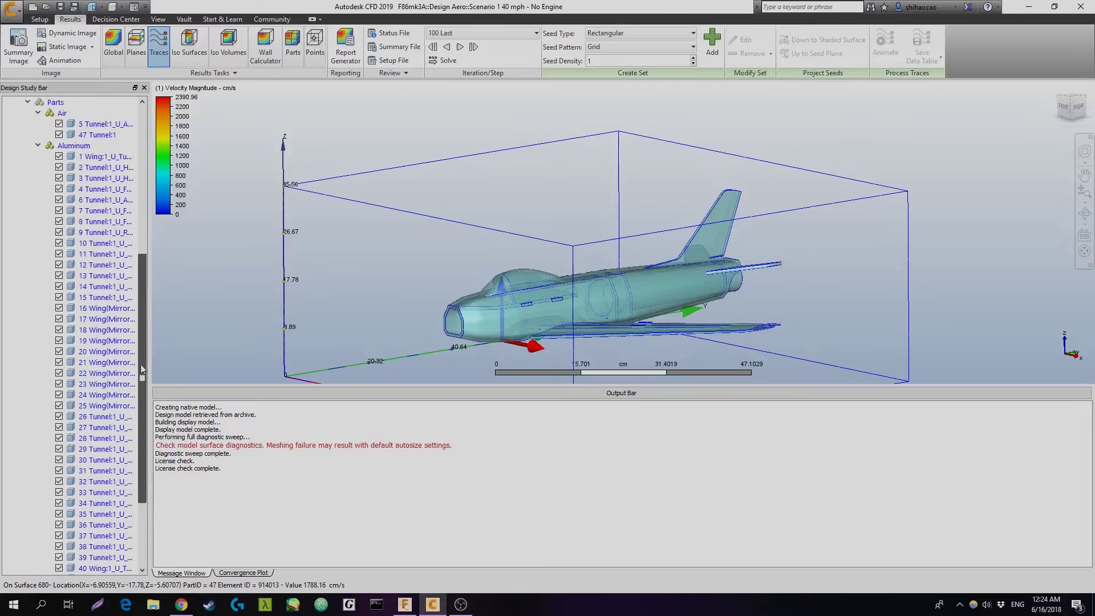
click(106, 231)
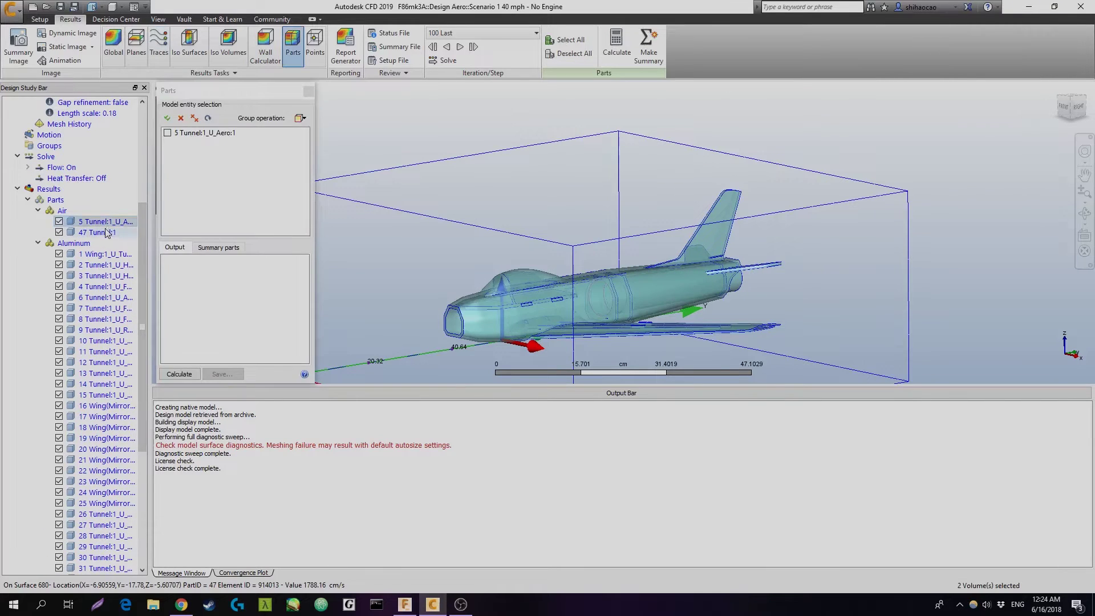
click(106, 223)
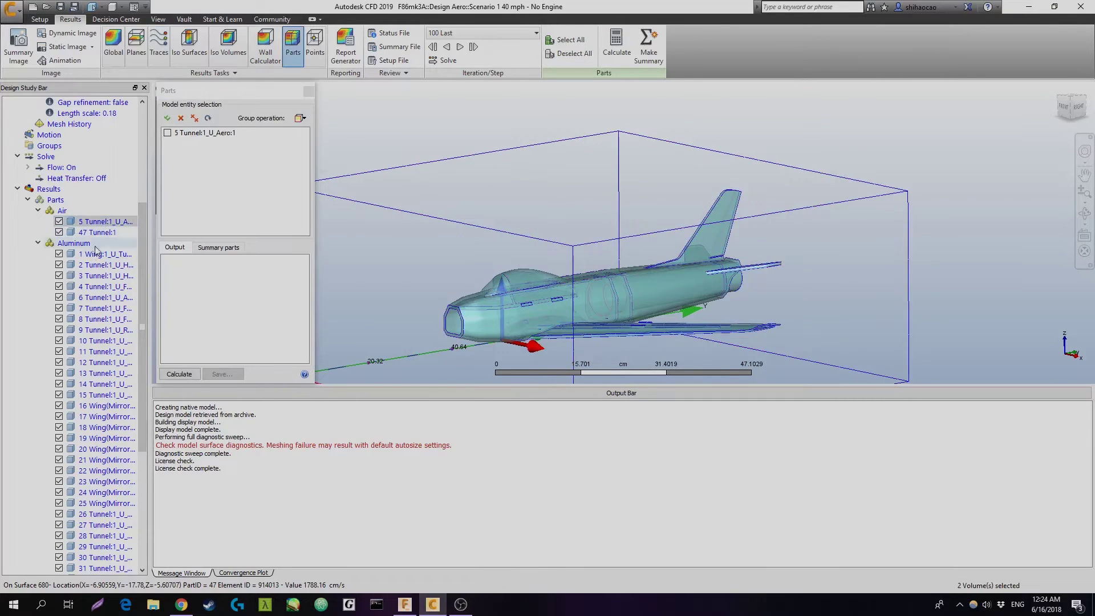
click(104, 234)
click(118, 245)
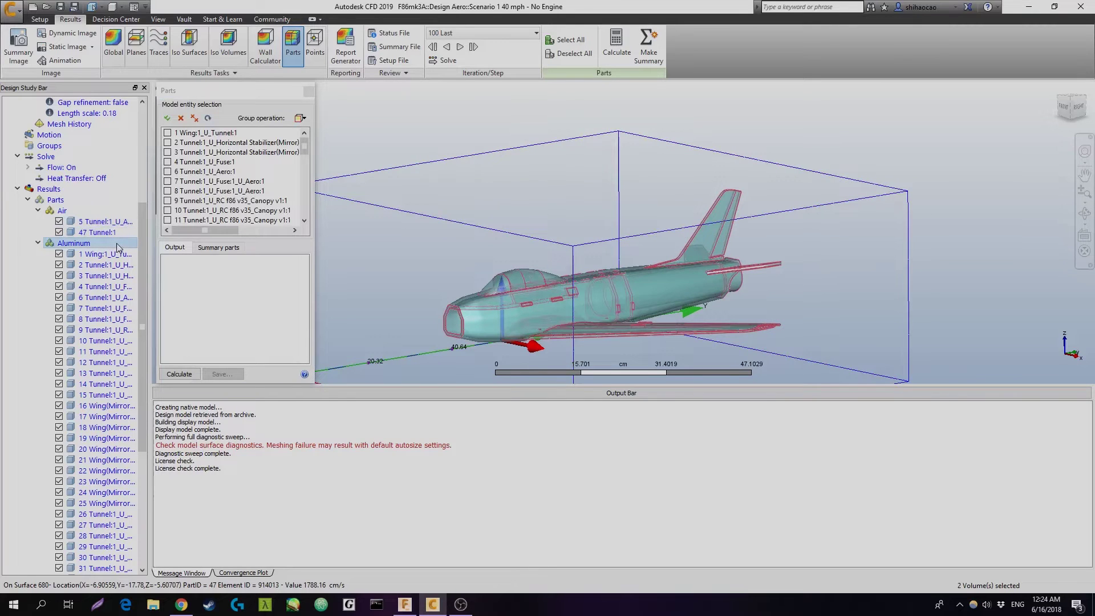
shift+middle_drag(599, 323, 671, 330)
scroll(600, 328, up, 4)
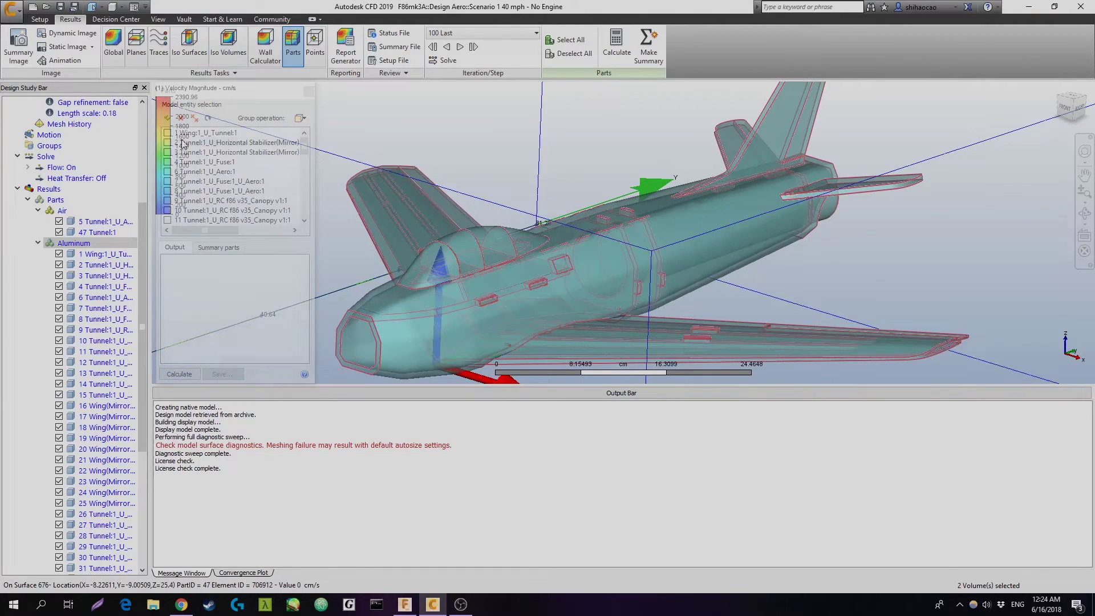
click(309, 90)
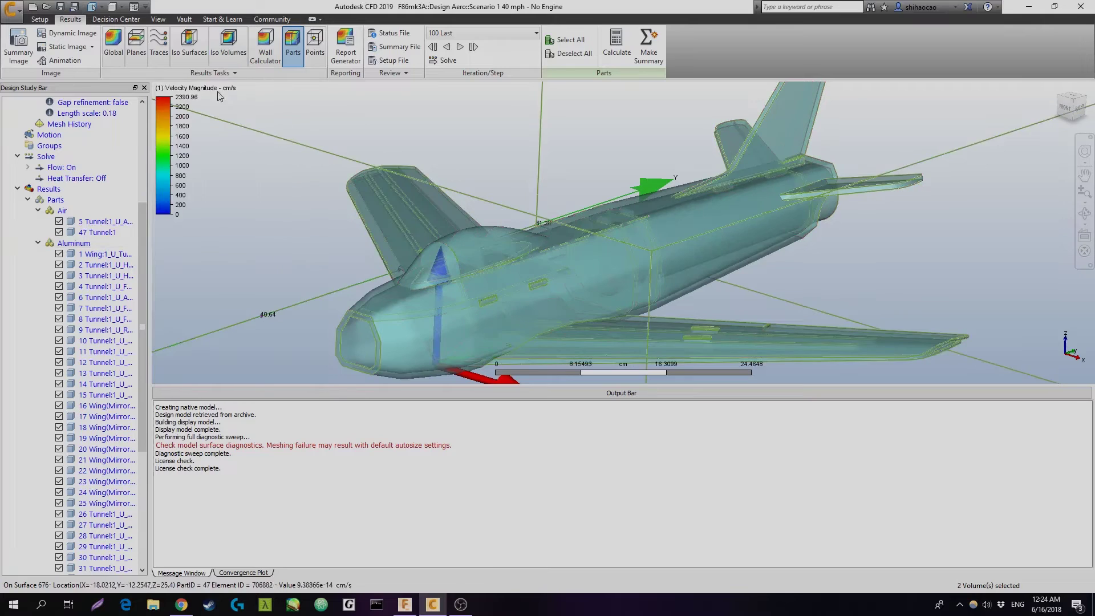
Step: Start the Wall Calculator, select all surfaces, and exclude the outer faces of the wind tunnel box from the selection
click(266, 55)
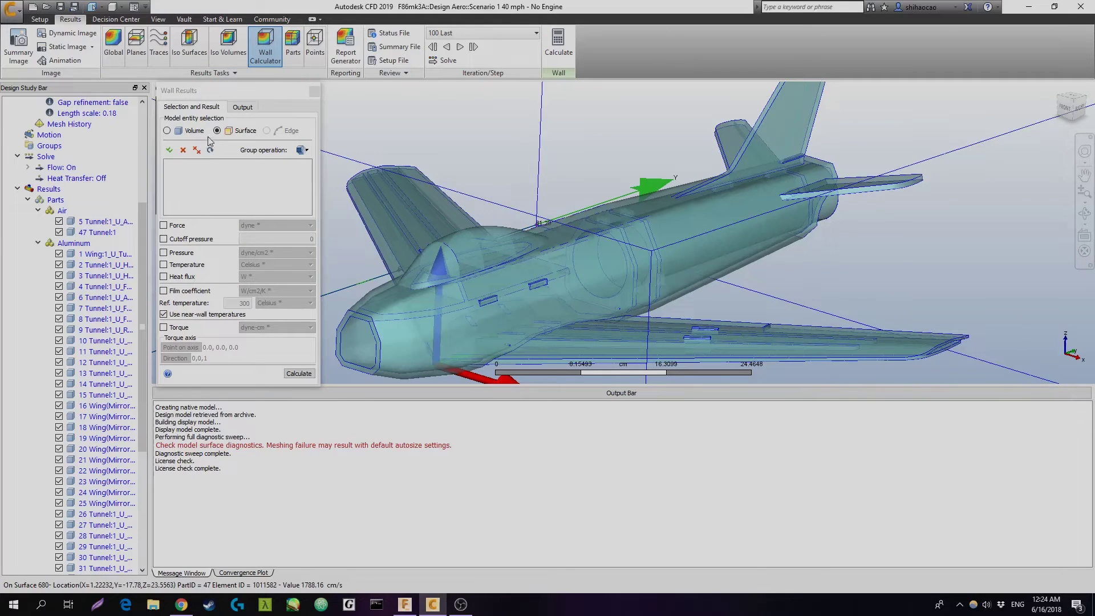
shift+middle_drag(581, 313, 628, 183)
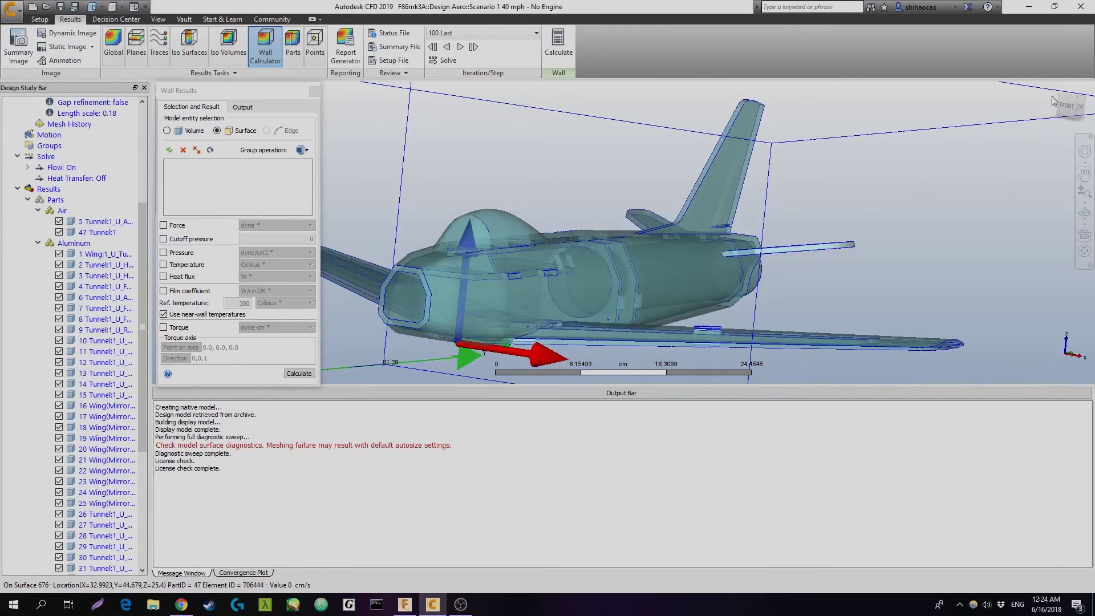
click(1066, 111)
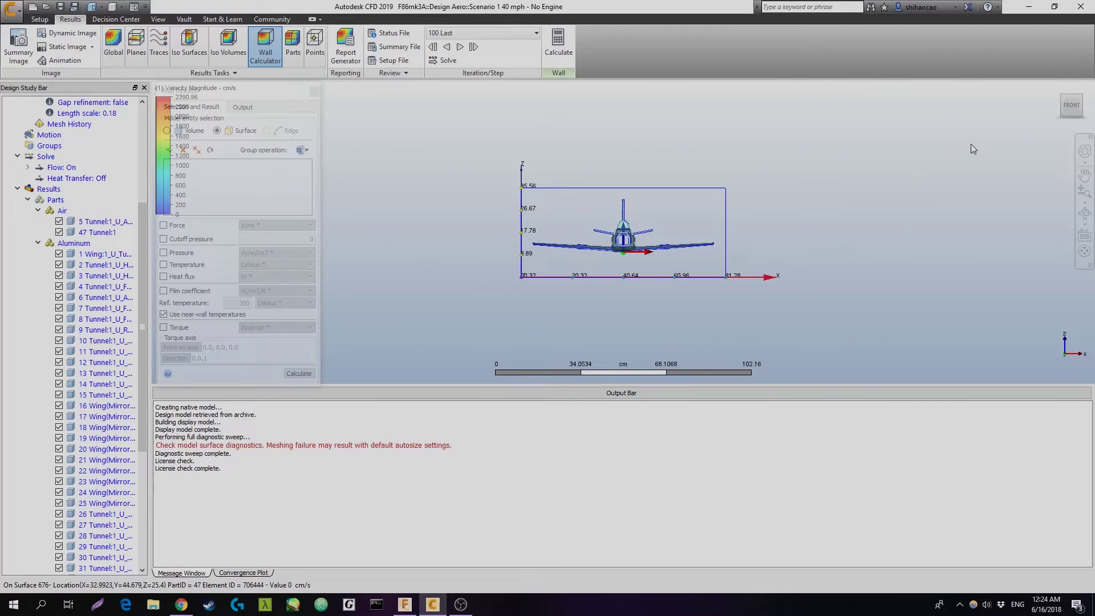
click(210, 151)
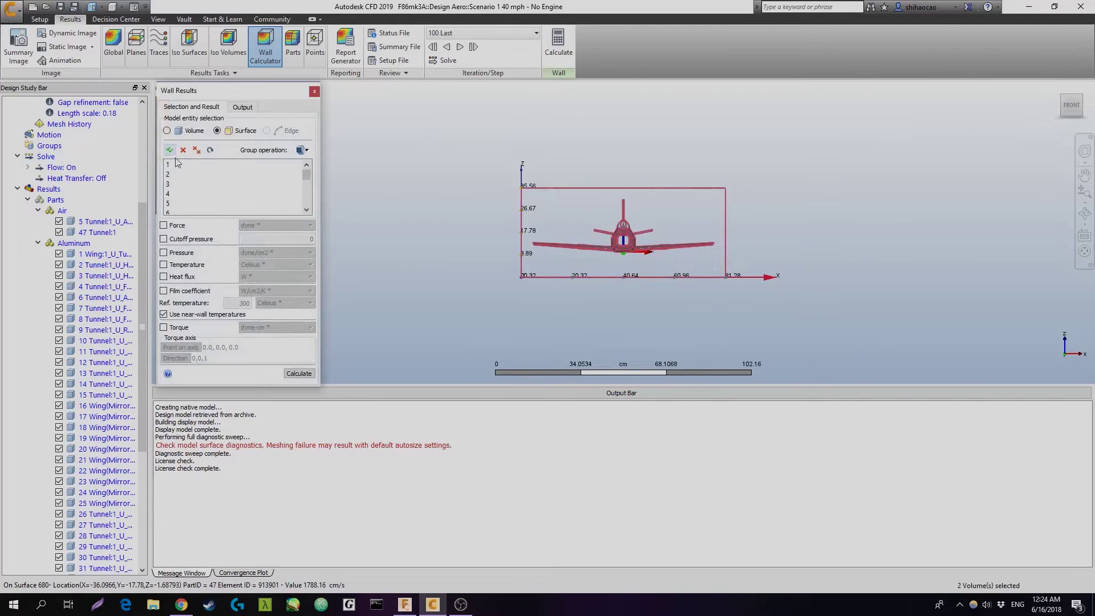
shift+middle_drag(716, 296, 700, 248)
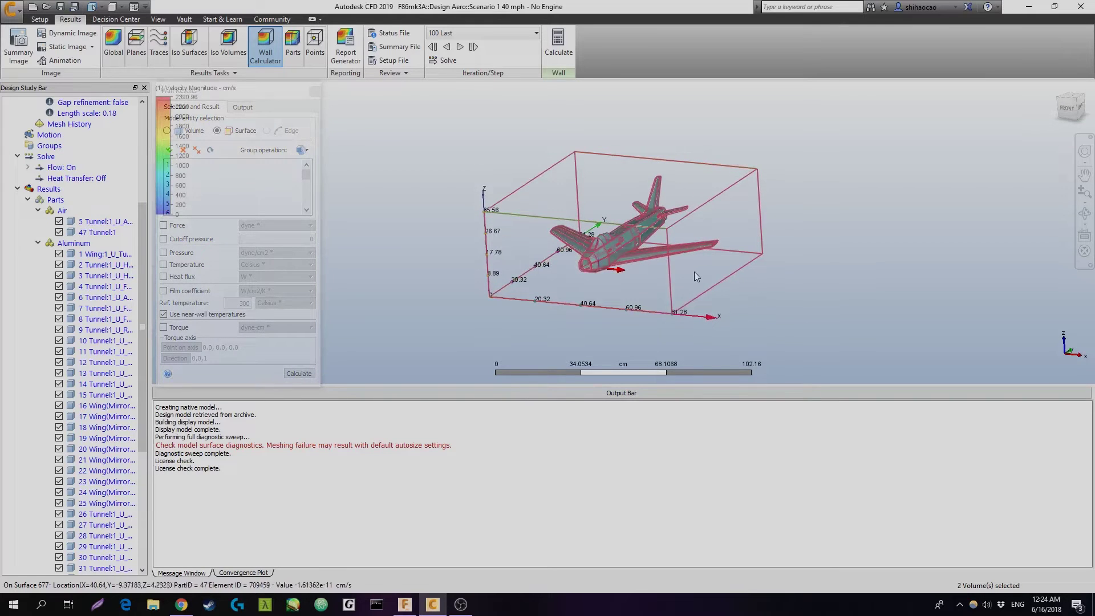
middle_drag(714, 342, 527, 242)
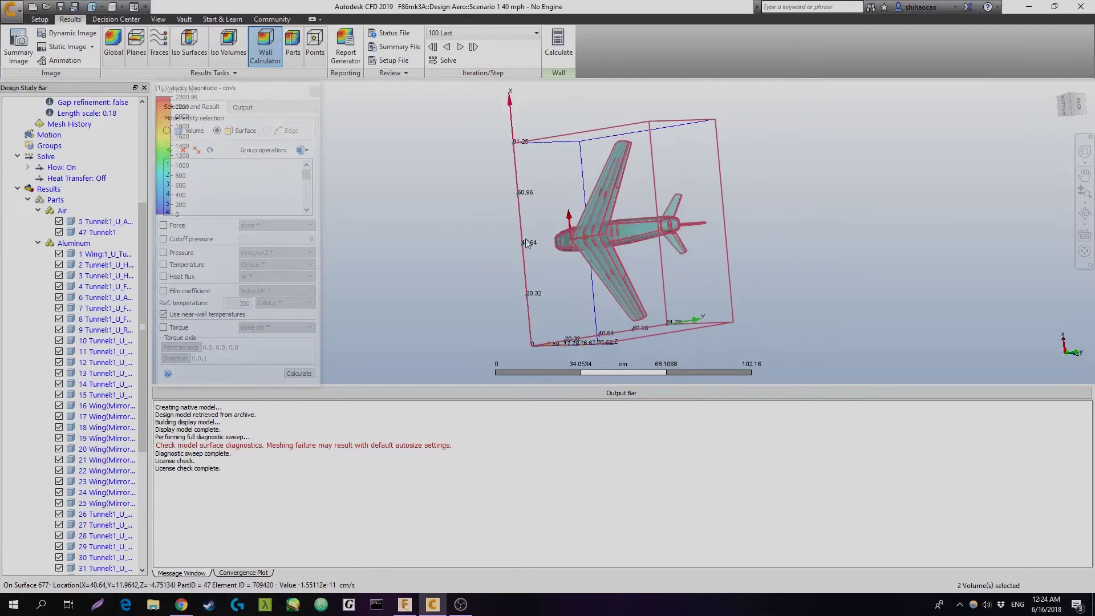
shift+middle_drag(677, 371, 834, 339)
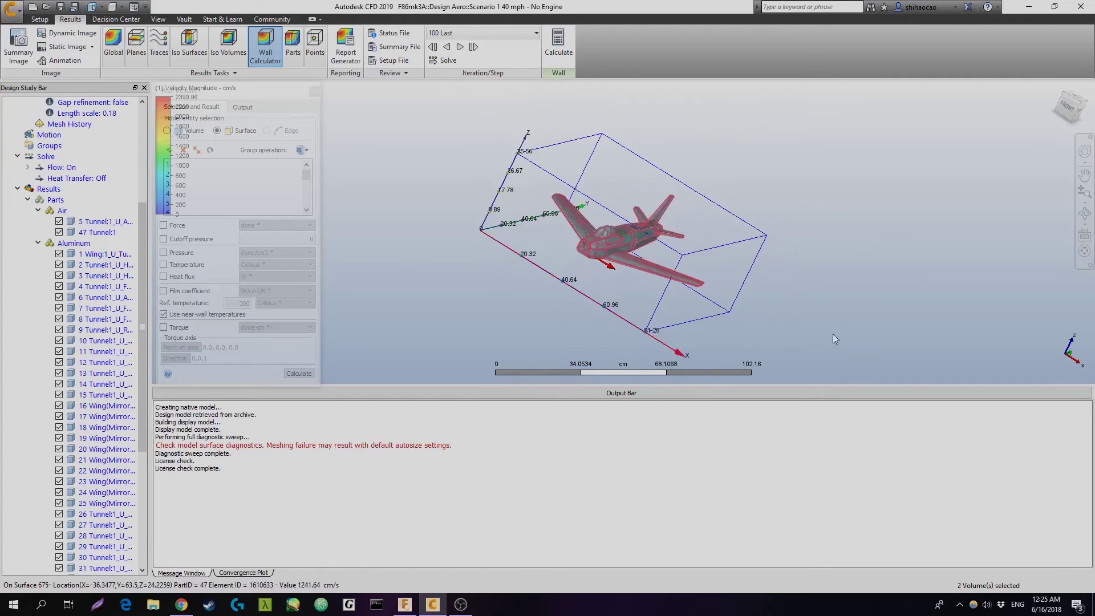
click(1066, 106)
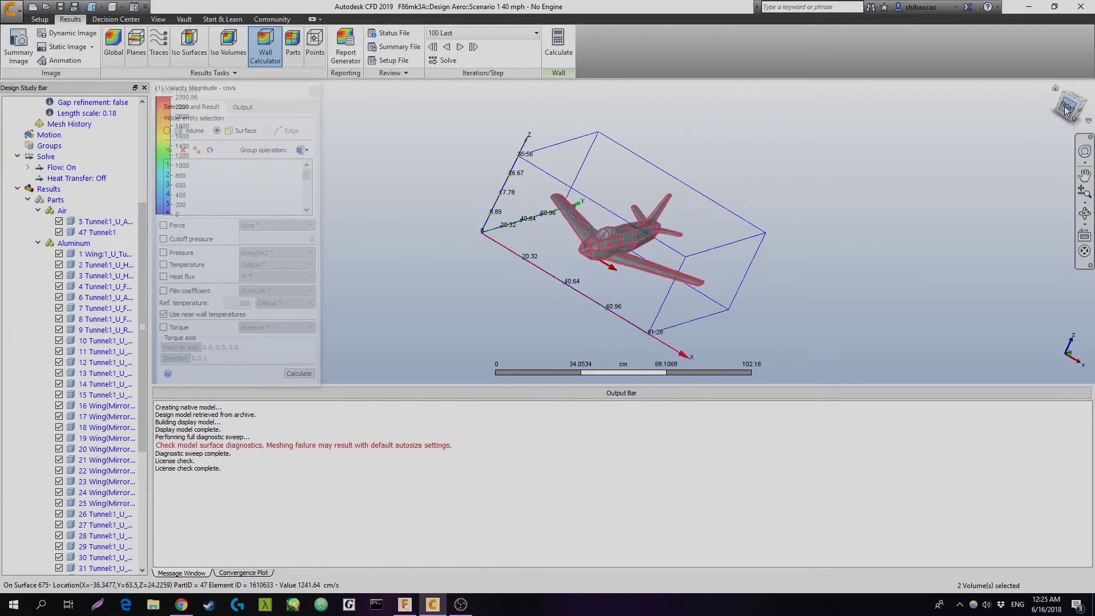
Step: Calculate the wall force in Newton for the selected aircraft surfaces and examine the output for each boundary
click(164, 226)
click(298, 227)
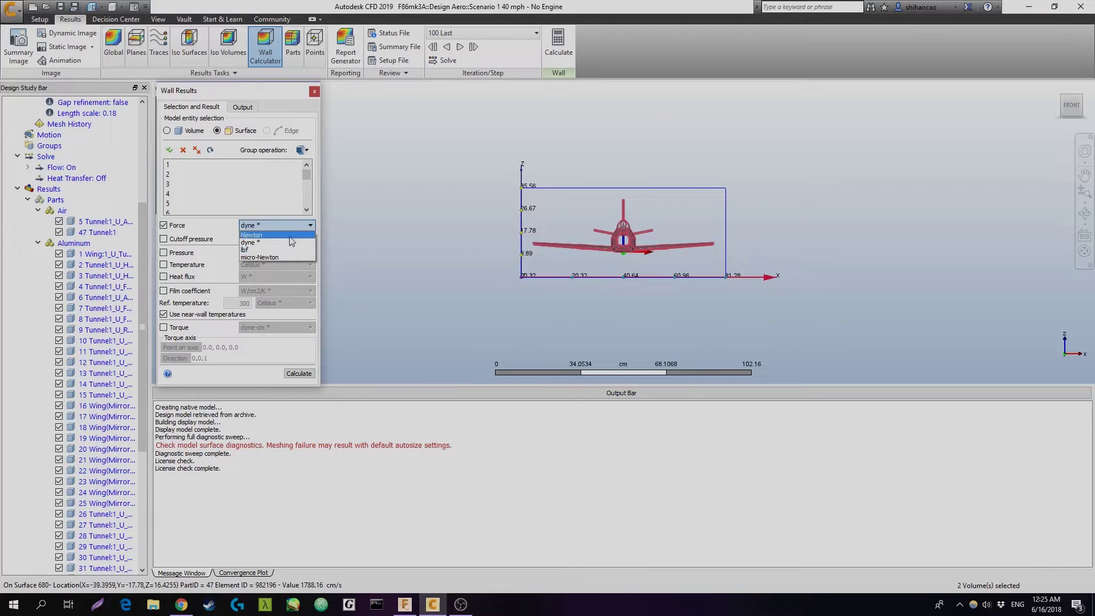
click(289, 235)
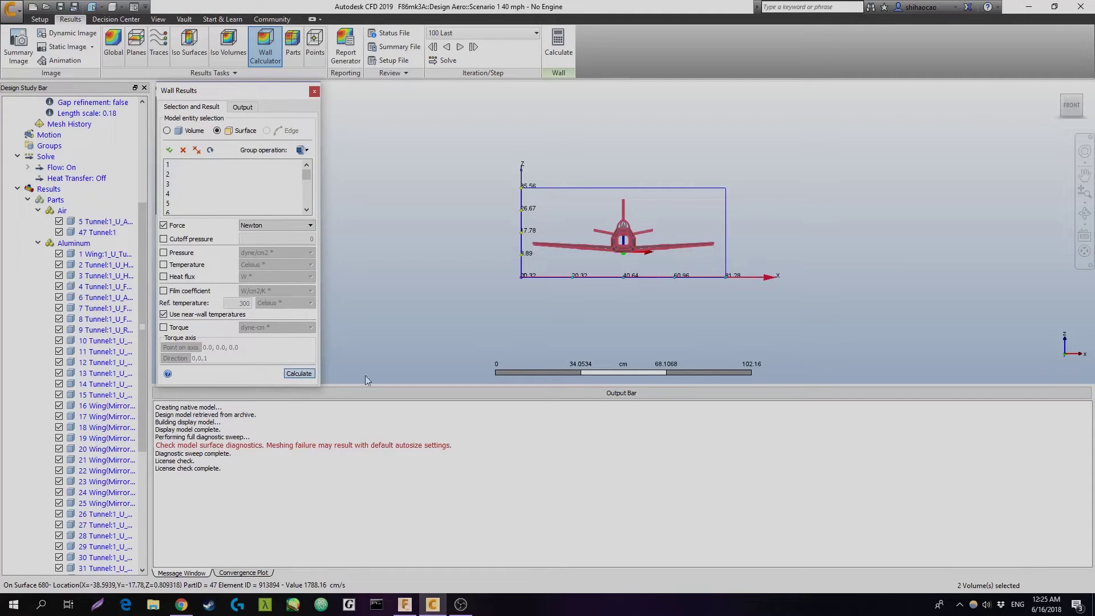
click(298, 373)
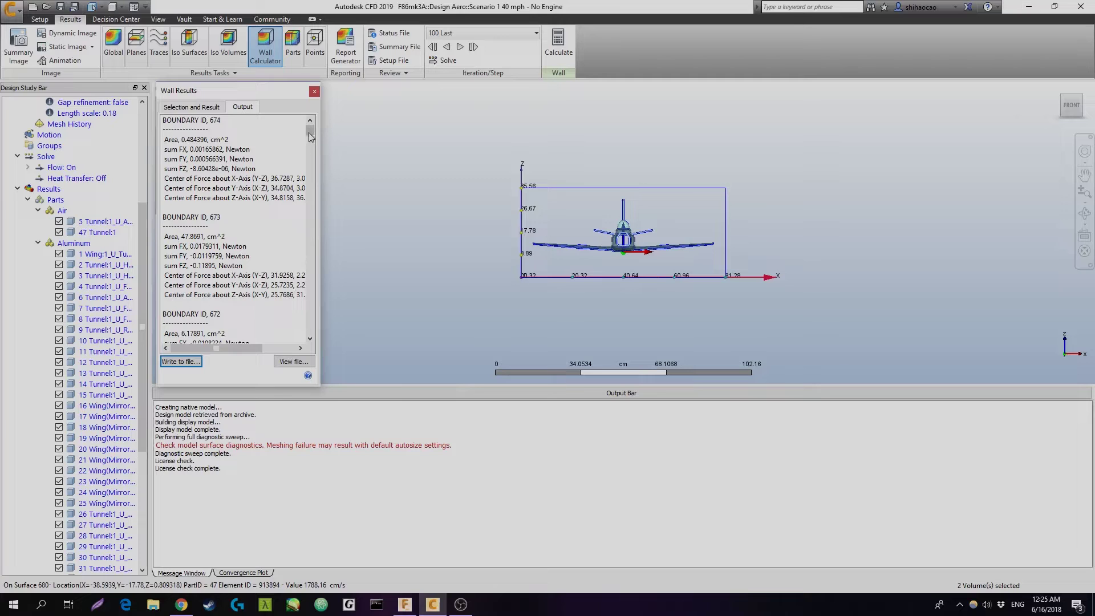
drag(309, 133, 310, 149)
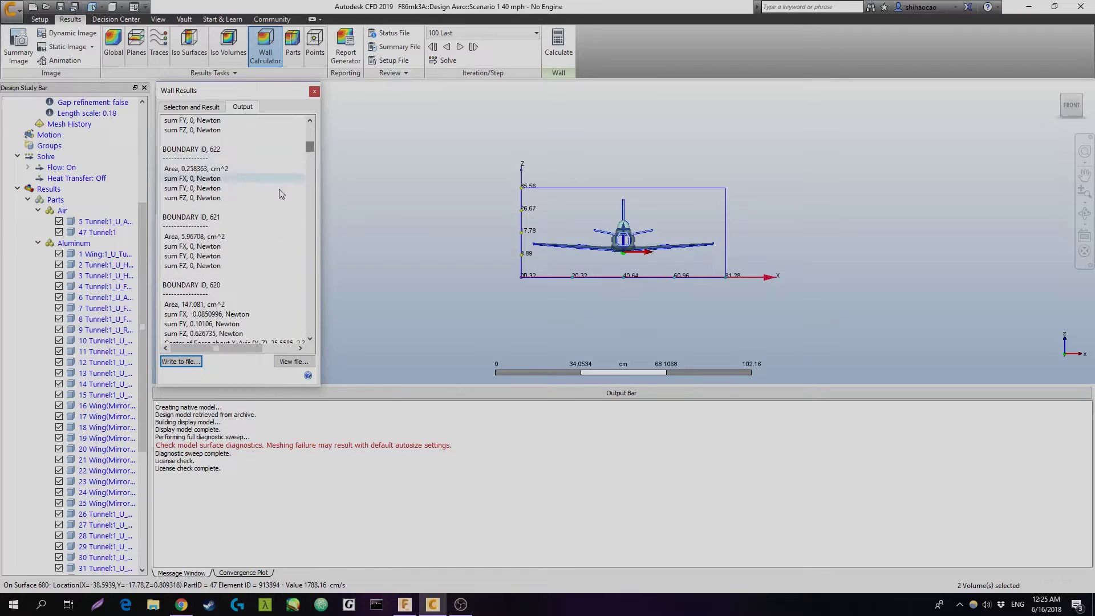
scroll(279, 194, down, 10)
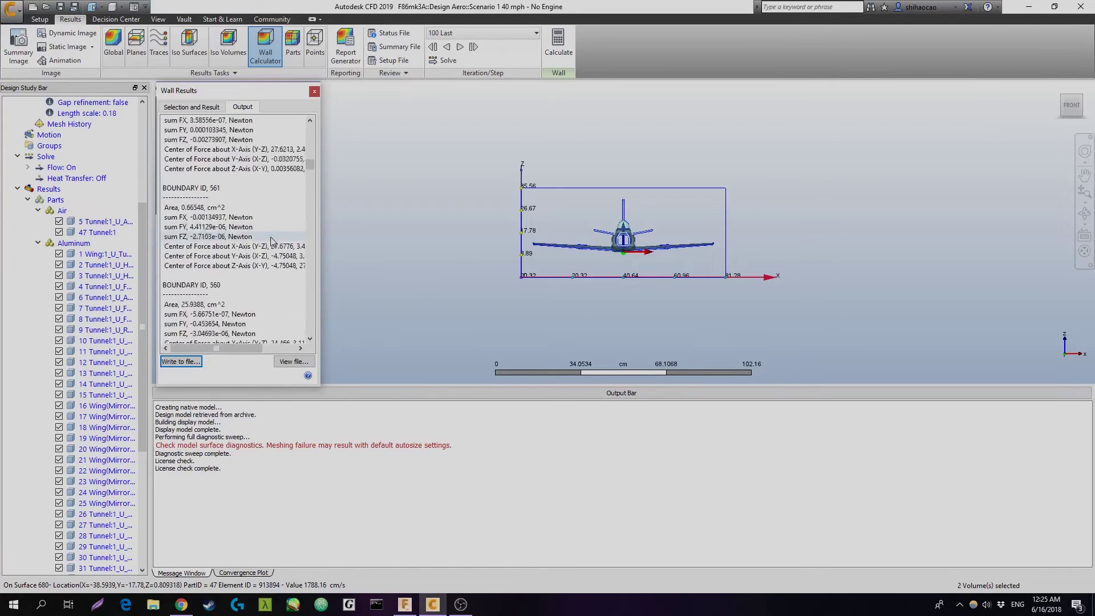
scroll(274, 246, down, 10)
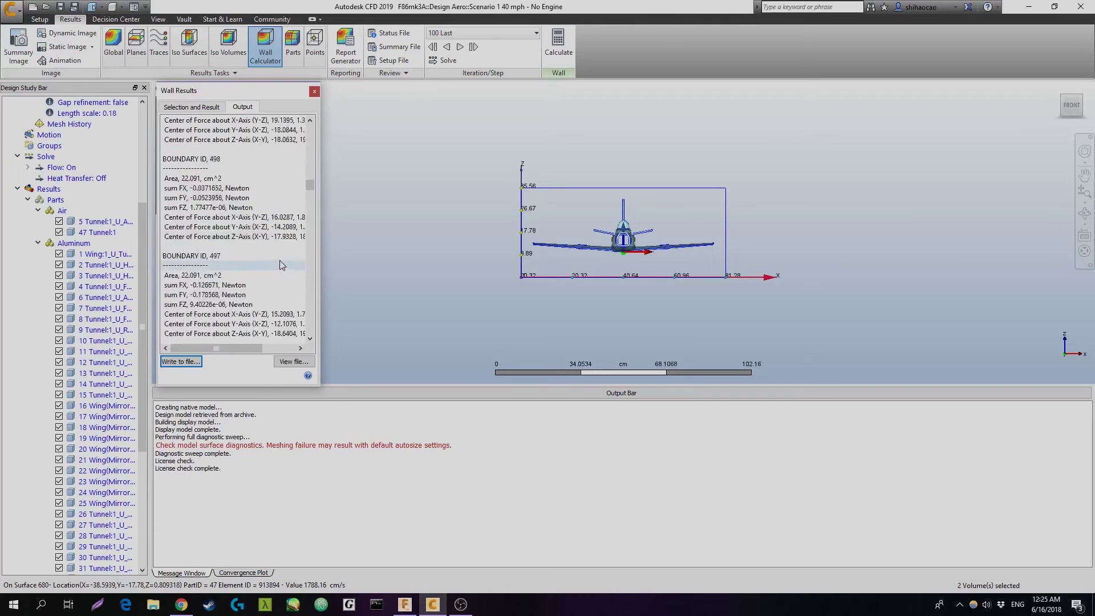
Step: Examine the summary at the end of the wall force output, highlighting the TOTAL FX line against the aircraft's axes
scroll(281, 262, down, 6)
drag(310, 197, 313, 346)
scroll(504, 336, up, 5)
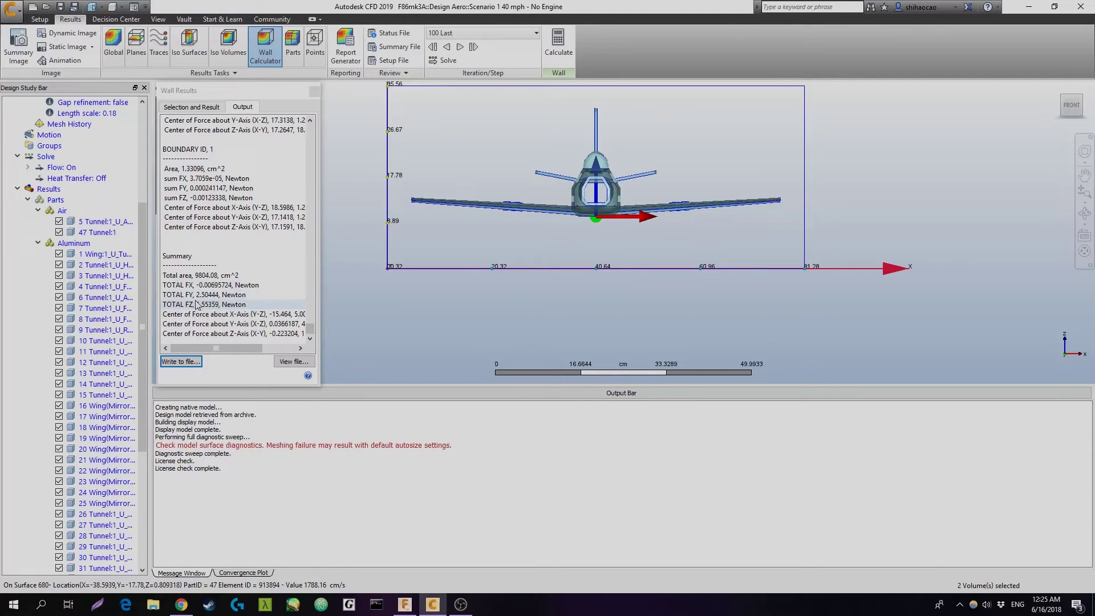
shift+middle_drag(701, 300, 728, 328)
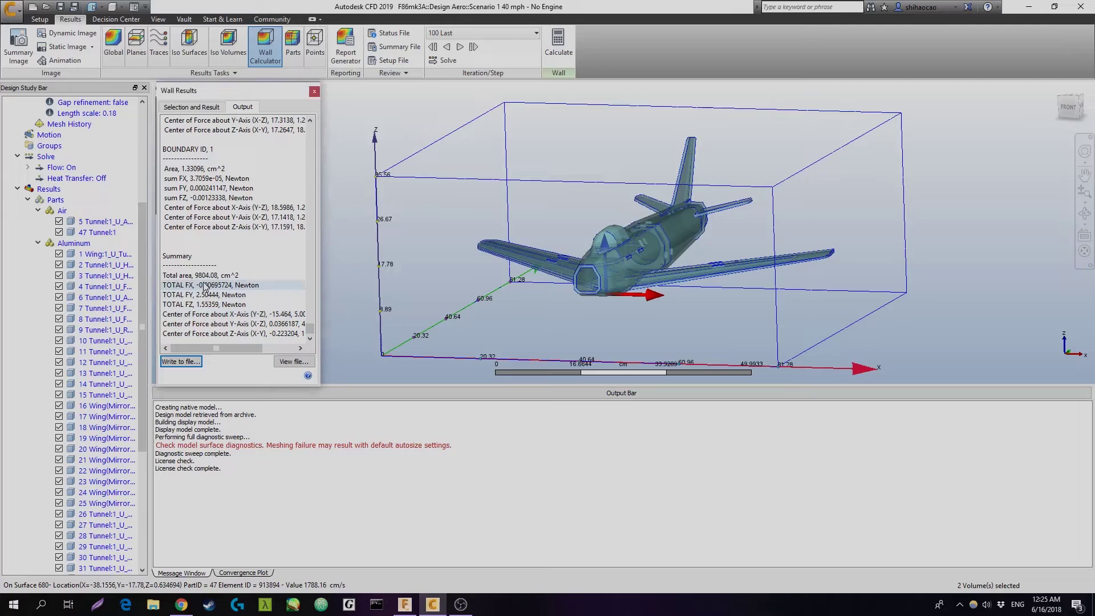
click(202, 285)
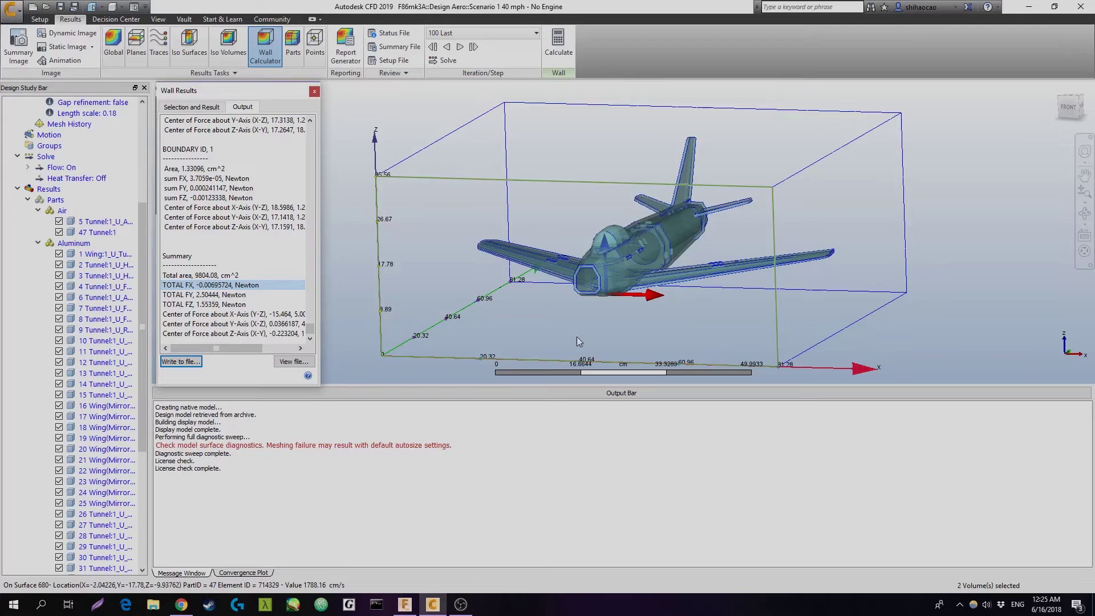
shift+middle_drag(579, 343, 603, 335)
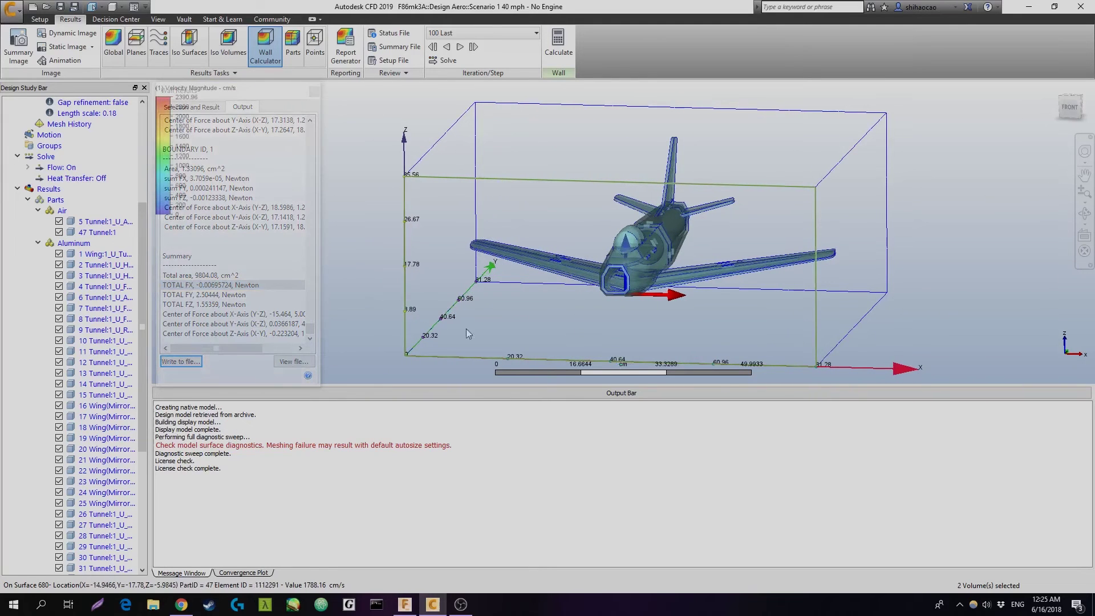
Step: Display the convergence plot of the solved scenario and view the aircraft from the front
click(242, 573)
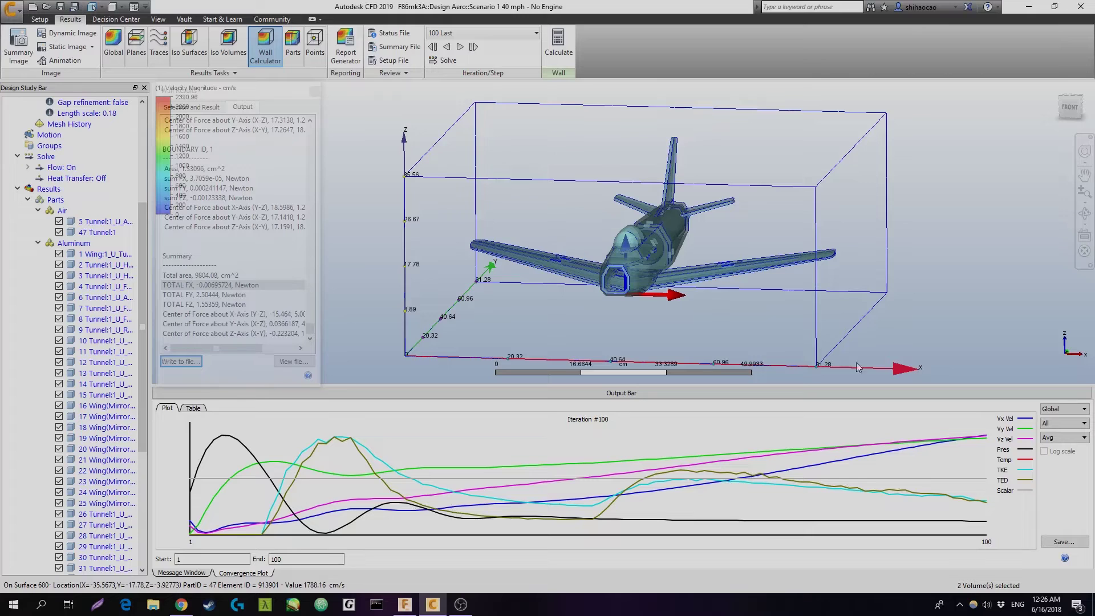
middle_drag(872, 334, 849, 337)
shift+middle_drag(753, 336, 780, 322)
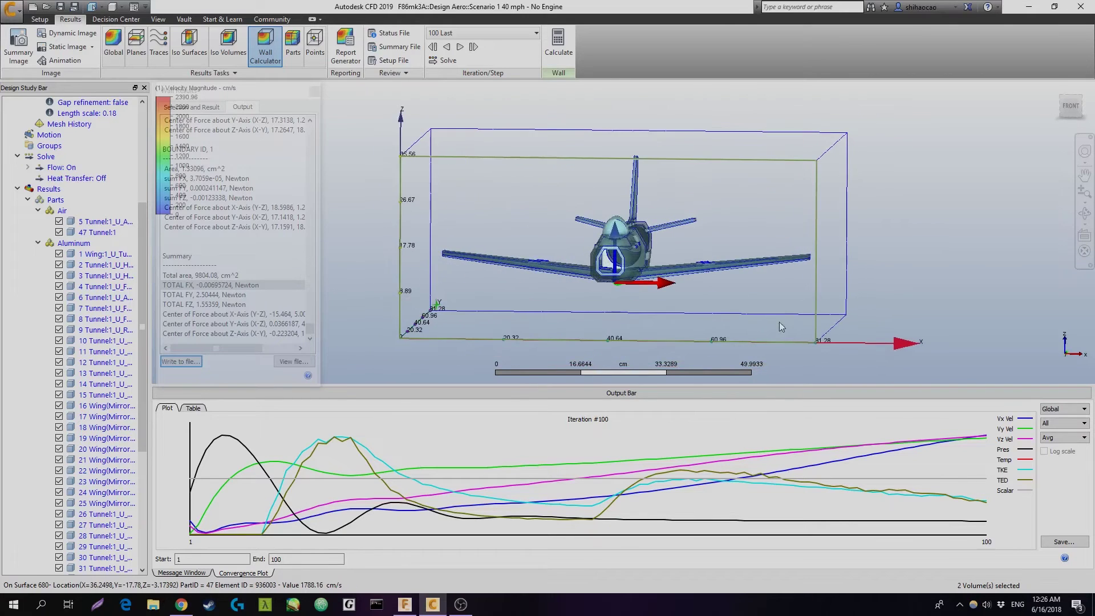
click(1066, 113)
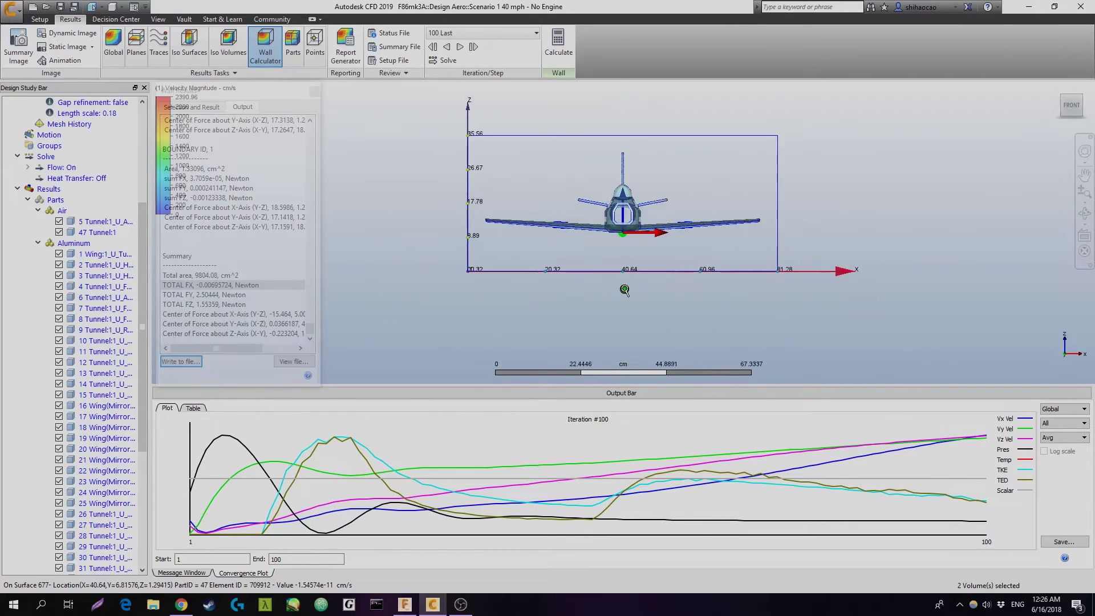
middle_drag(525, 233, 537, 271)
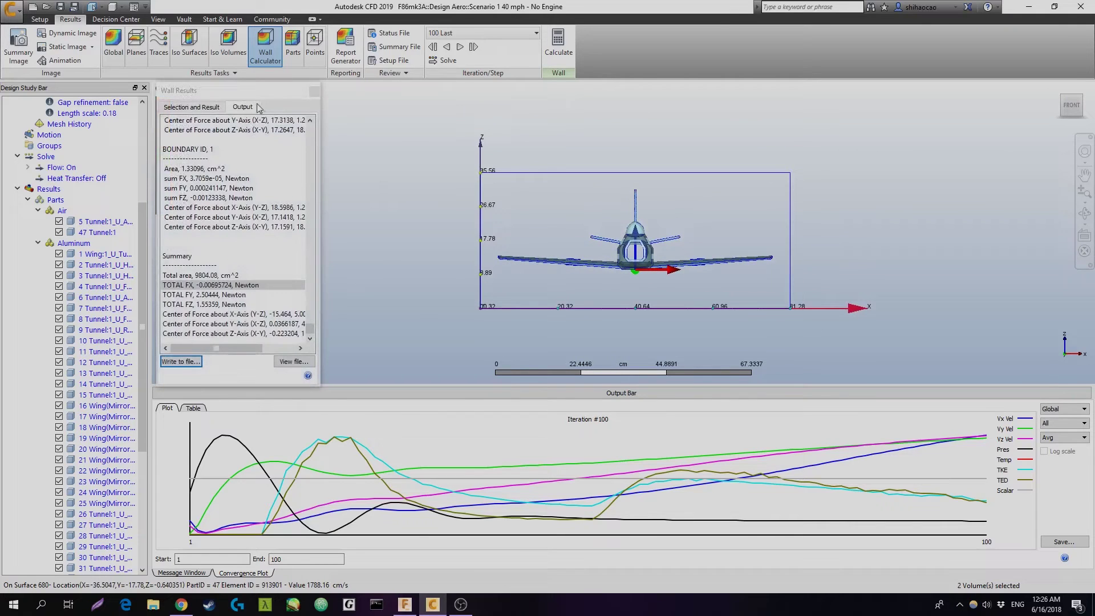
Step: Close the wall results, collapse the air and aluminum part lists under the results, and dismiss the settings error
click(315, 91)
shift+middle_drag(765, 256, 868, 251)
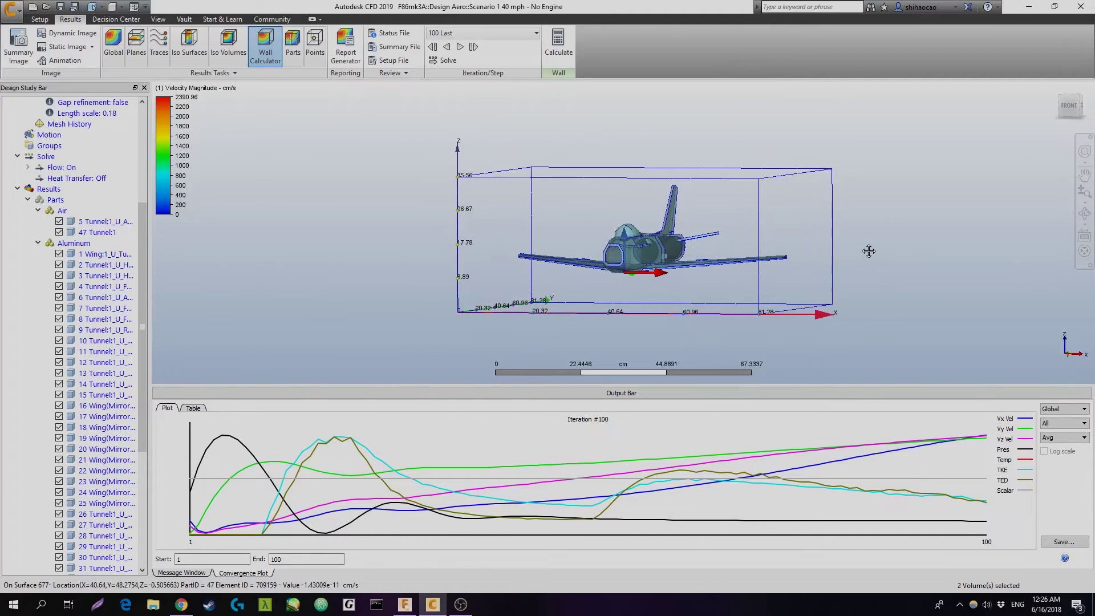
click(38, 211)
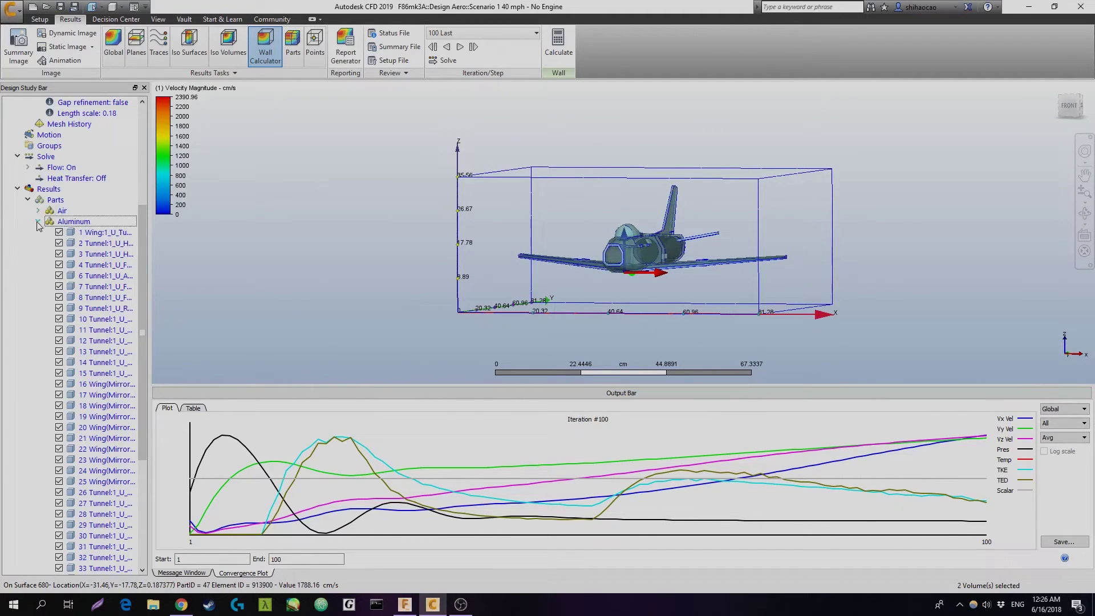
click(38, 222)
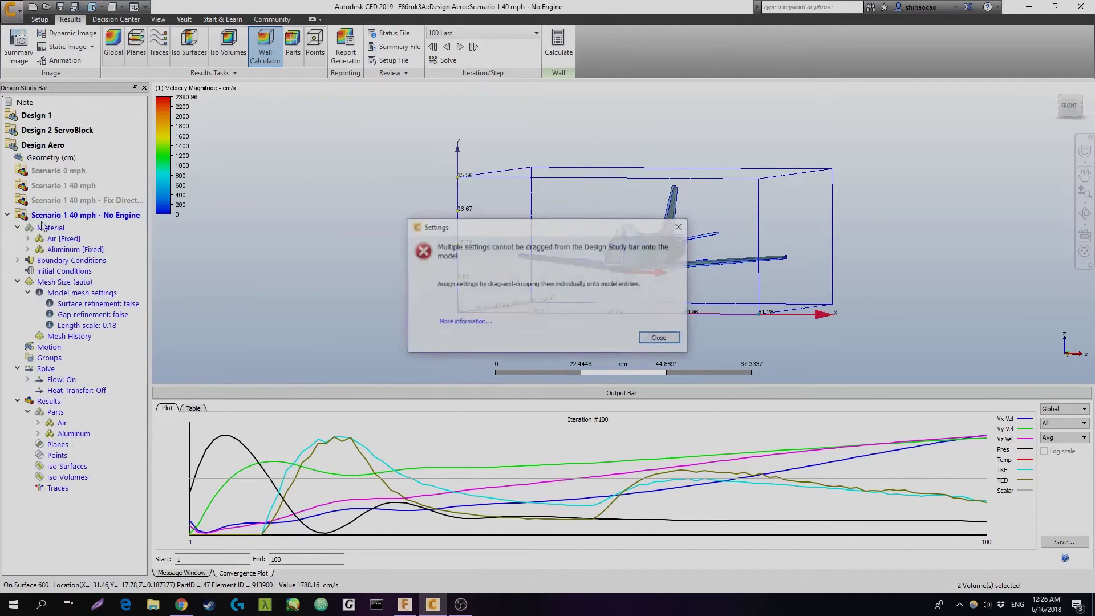
click(678, 229)
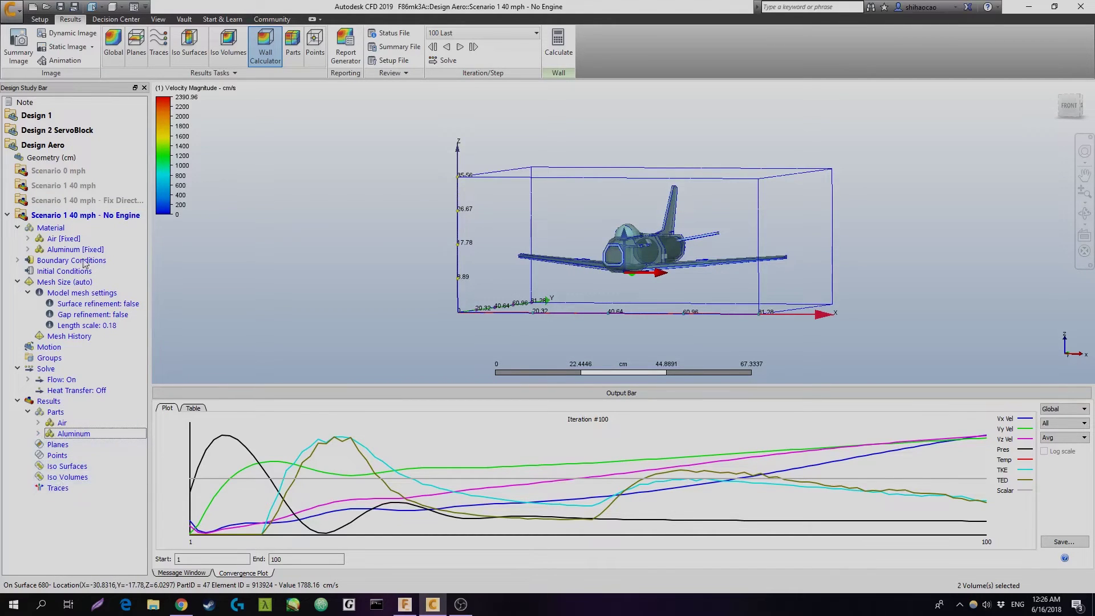
Step: Add a velocity magnitude plane lengthwise through the aircraft and view it from the right side
click(136, 48)
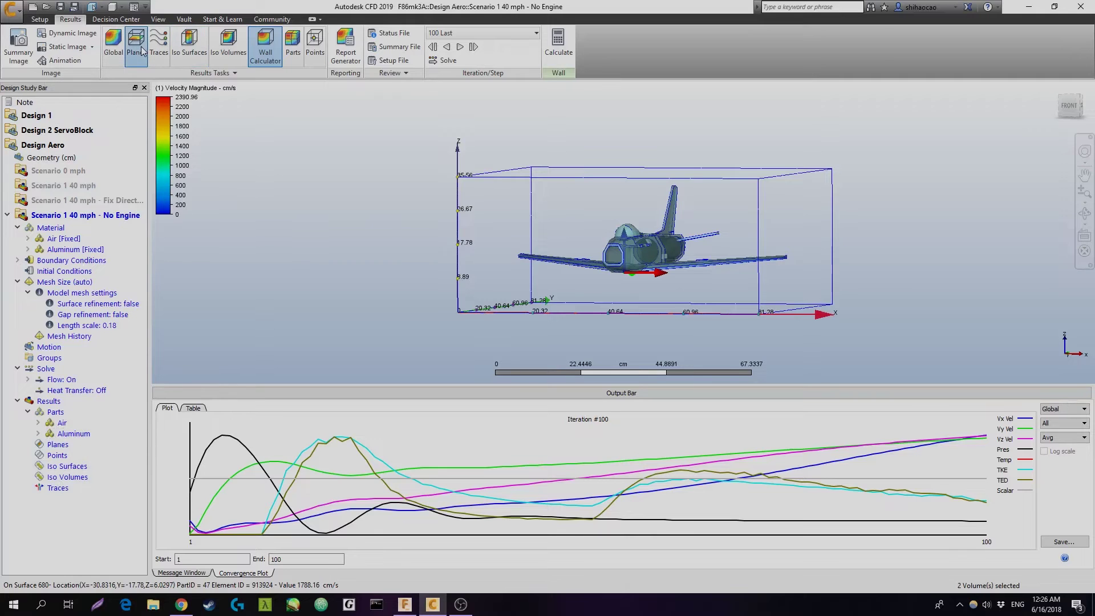
click(549, 48)
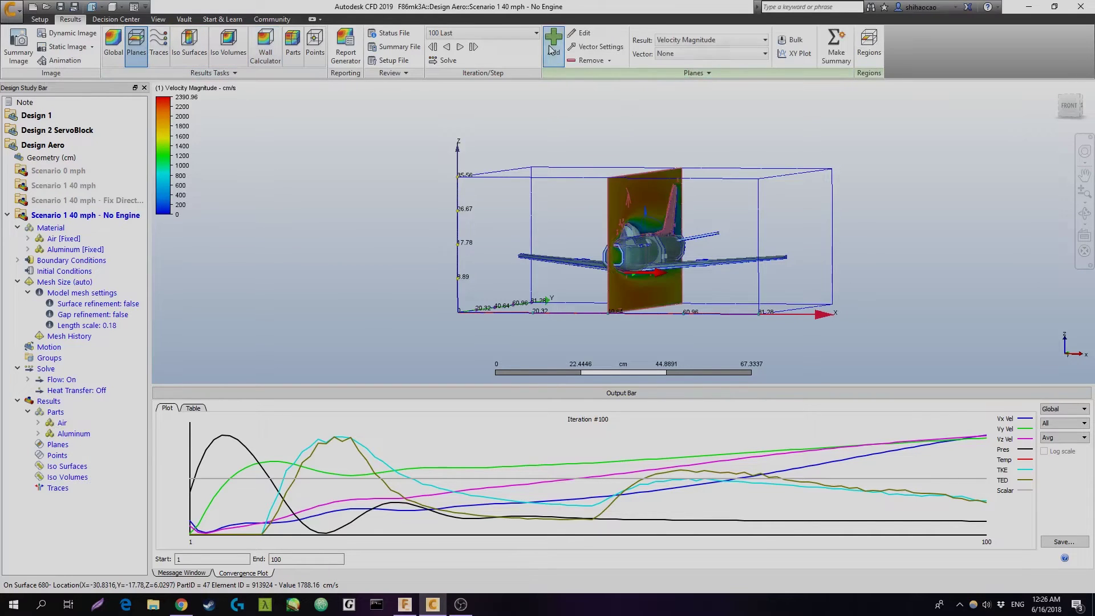
shift+middle_drag(862, 311, 673, 326)
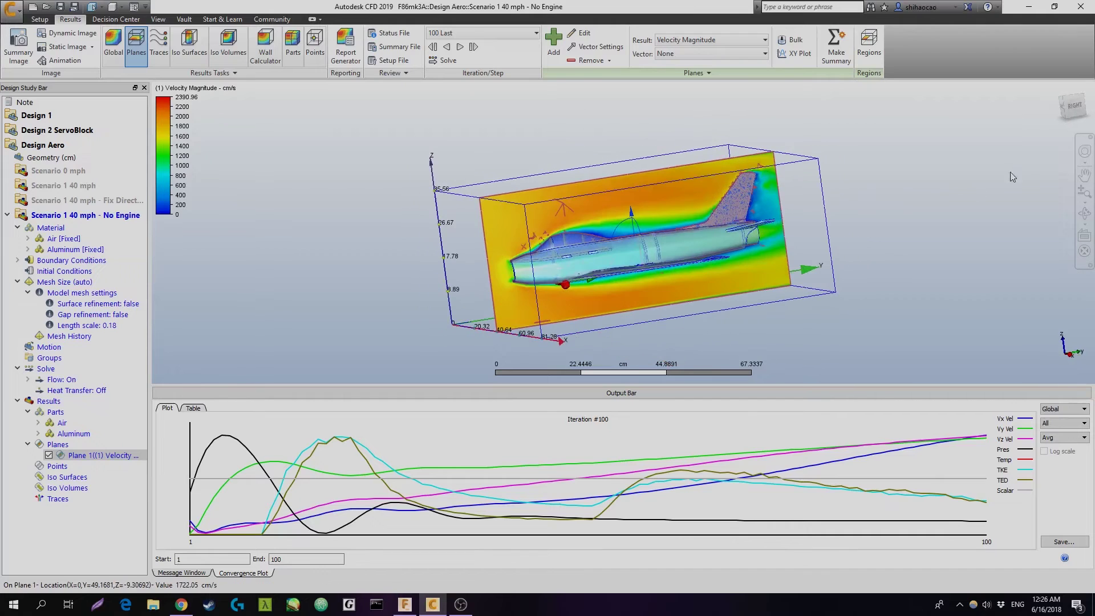
click(1073, 108)
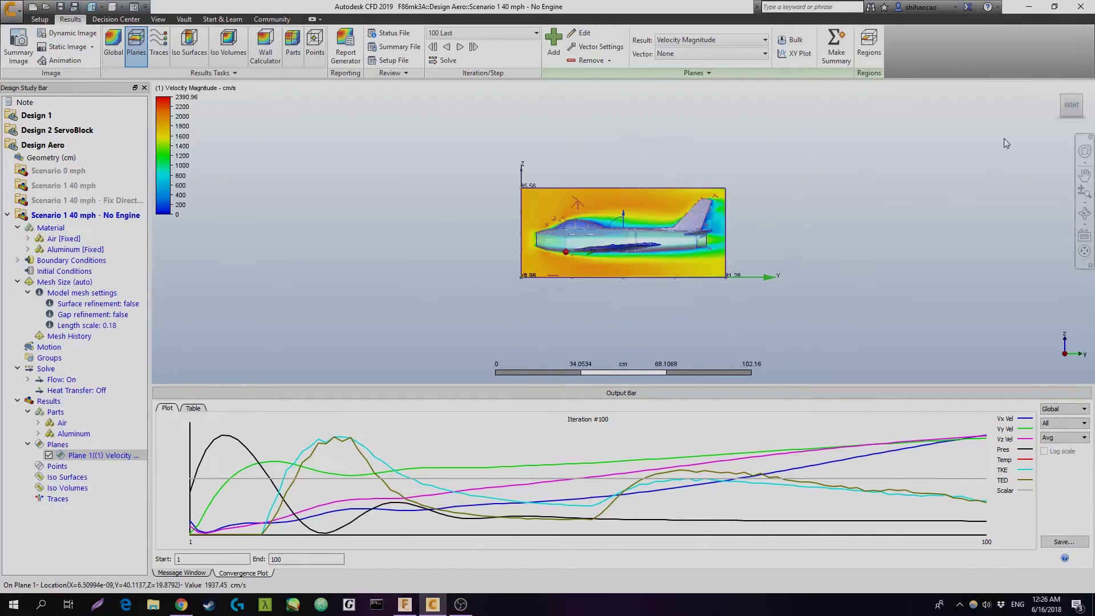
scroll(653, 248, up, 5)
scroll(658, 255, up, 2)
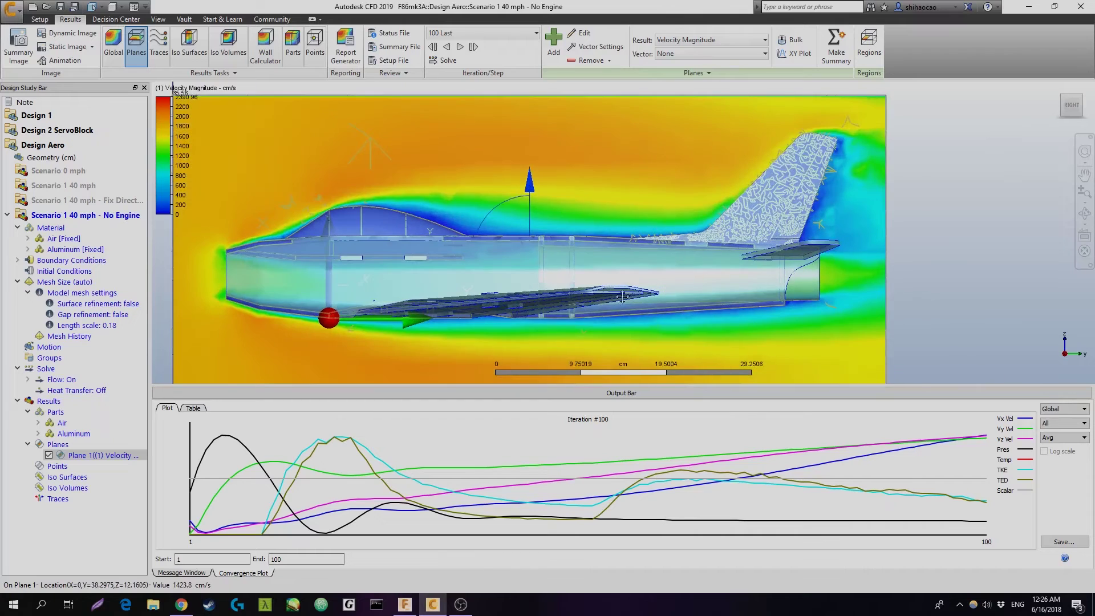
middle_drag(668, 276, 704, 276)
middle_drag(302, 246, 320, 248)
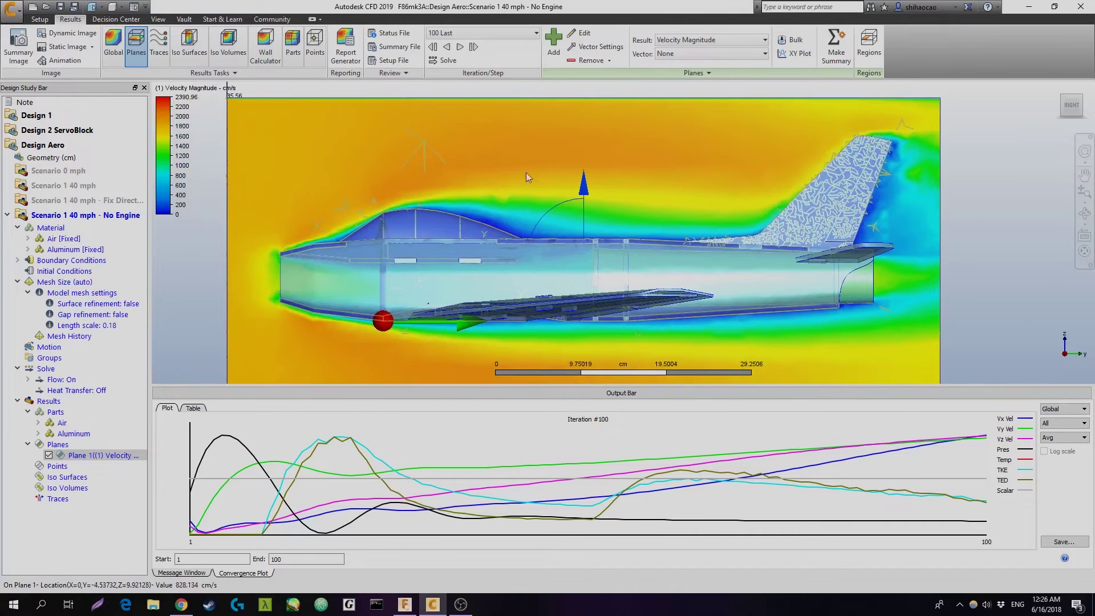
Step: Hide the aluminum parts through the scenario's material settings
right_click(106, 461)
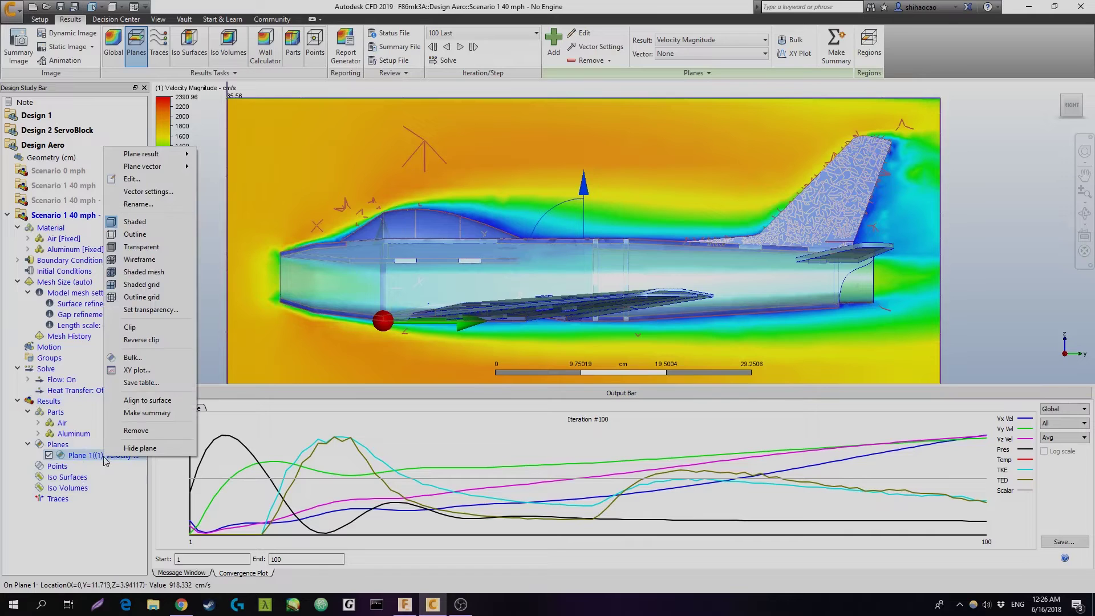
click(123, 539)
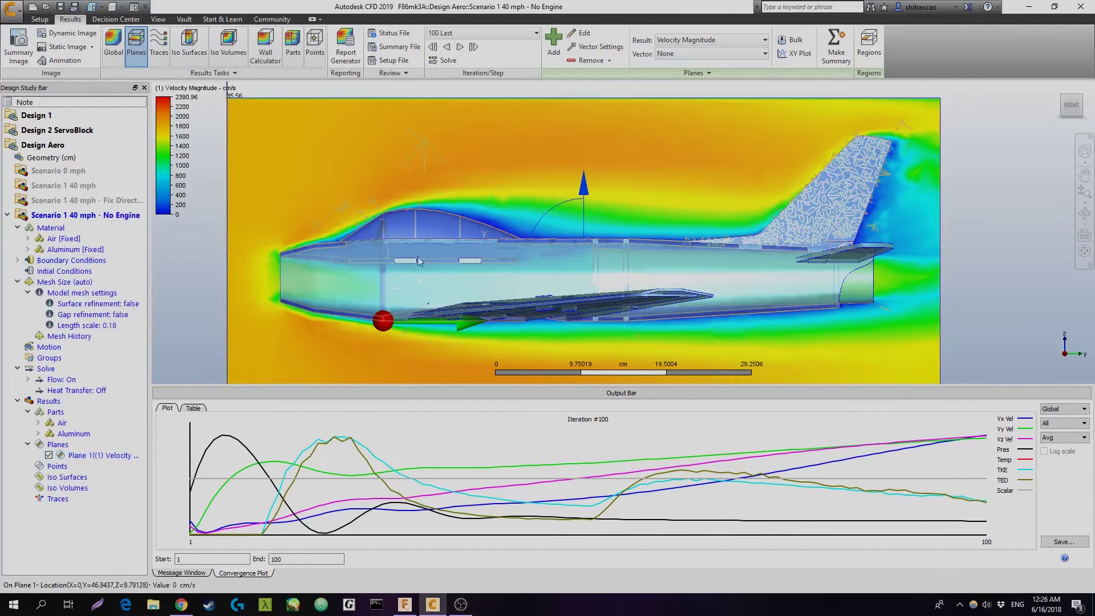
click(28, 240)
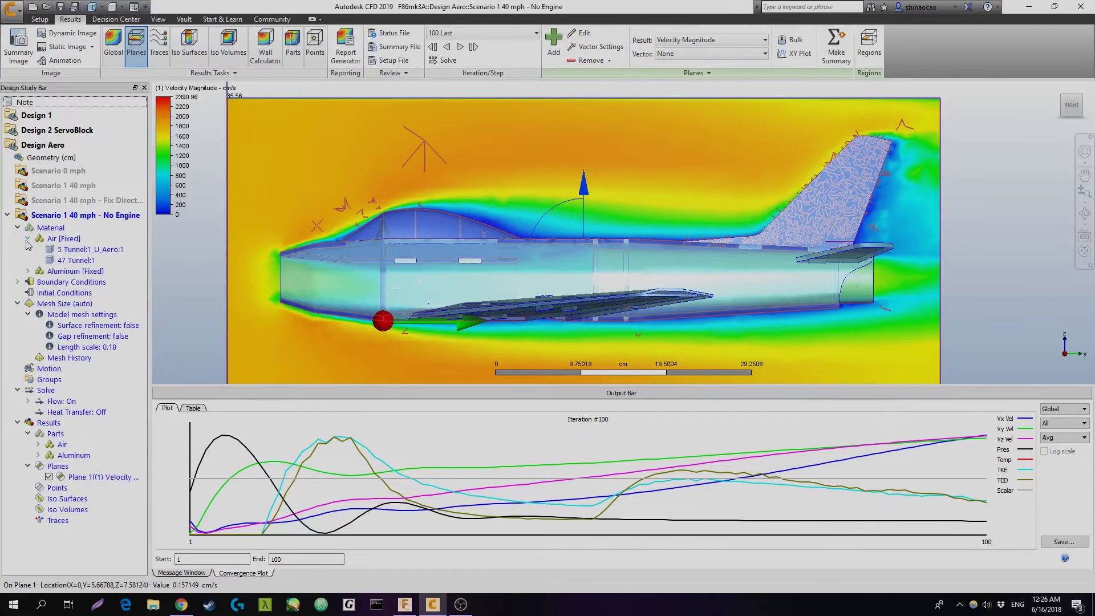
click(28, 240)
click(28, 250)
right_click(77, 250)
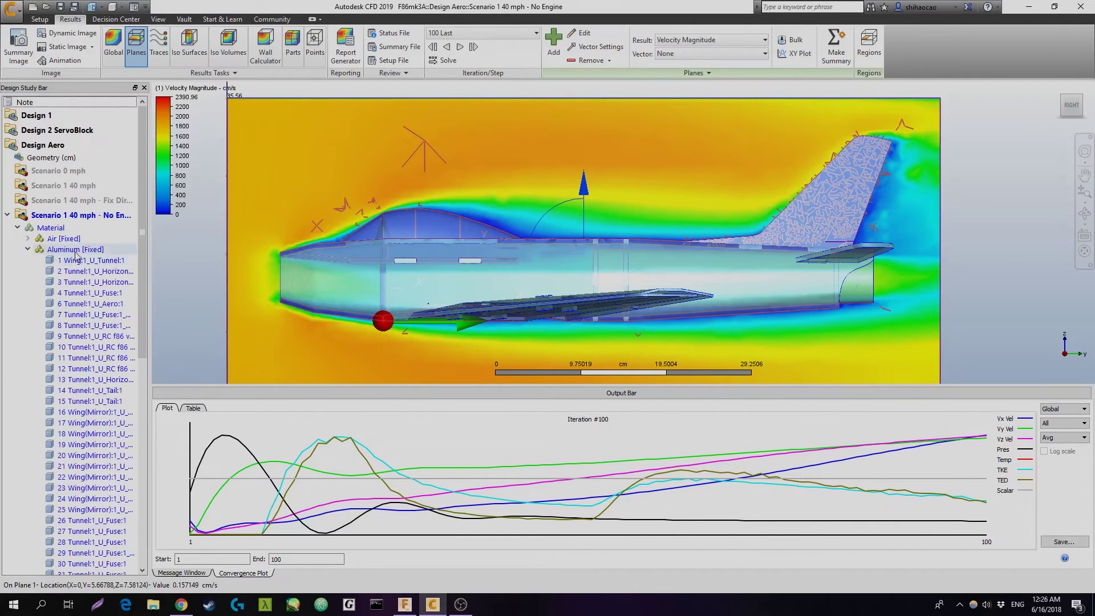
click(105, 378)
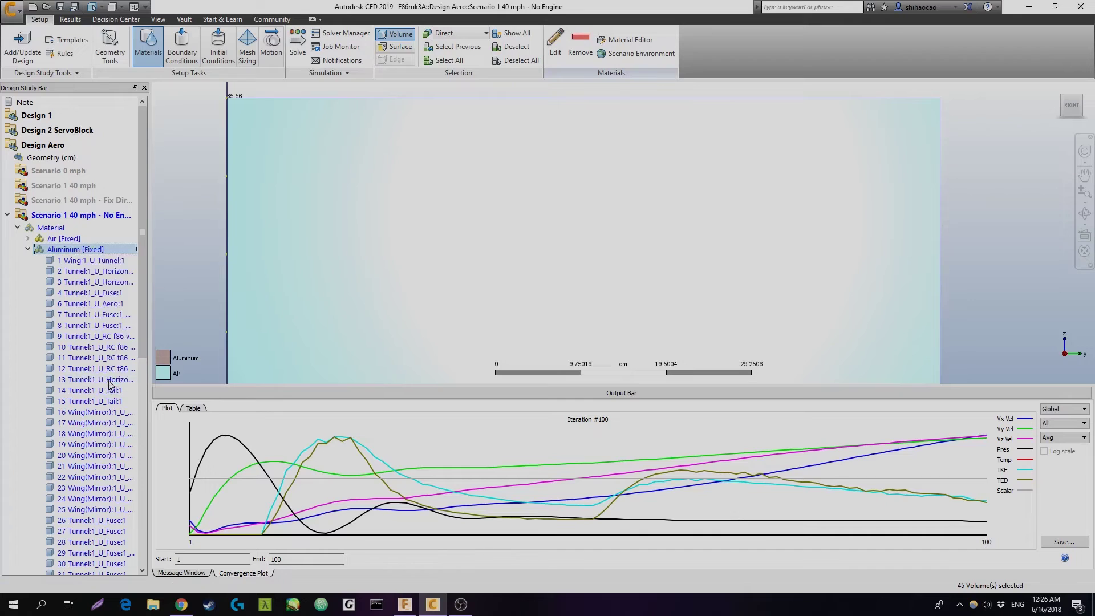
Step: Hide the air volumes in the scenario's material settings and return to the velocity plane in the results
click(27, 239)
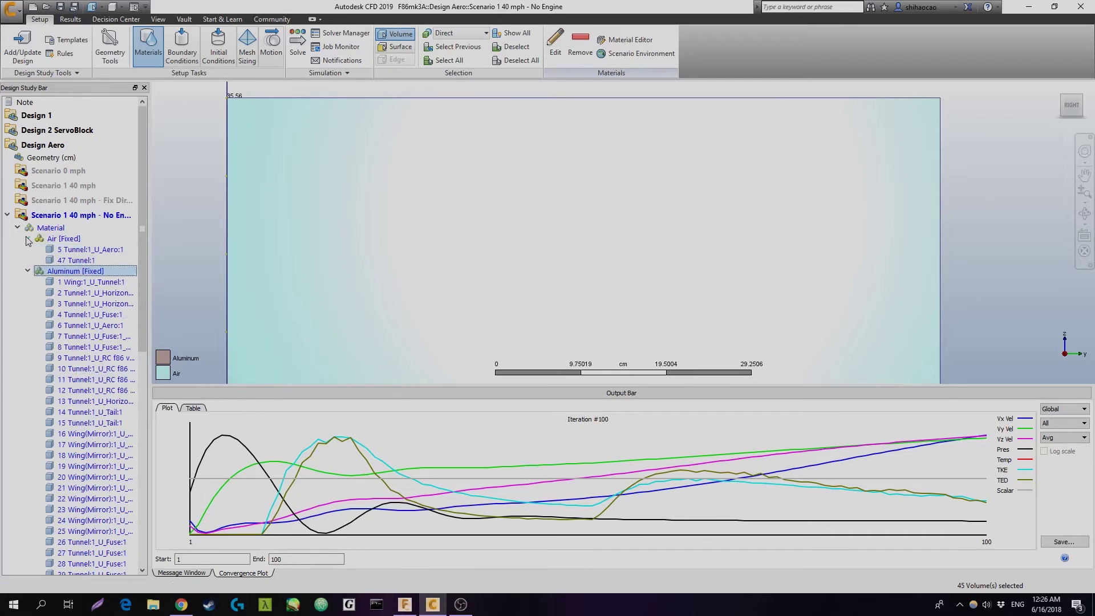
click(60, 239)
right_click(67, 244)
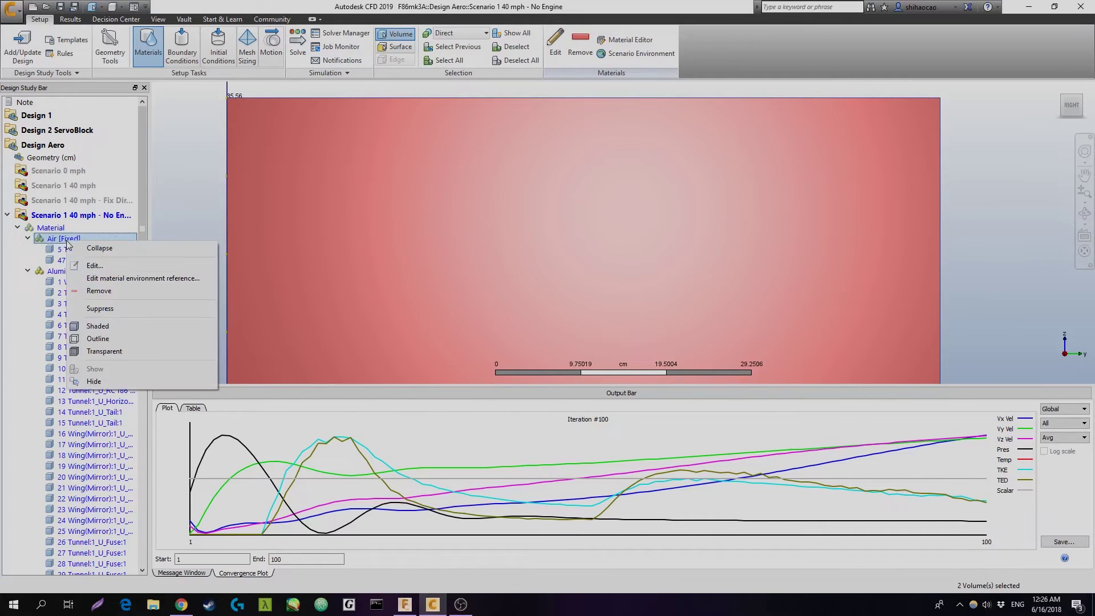
click(103, 385)
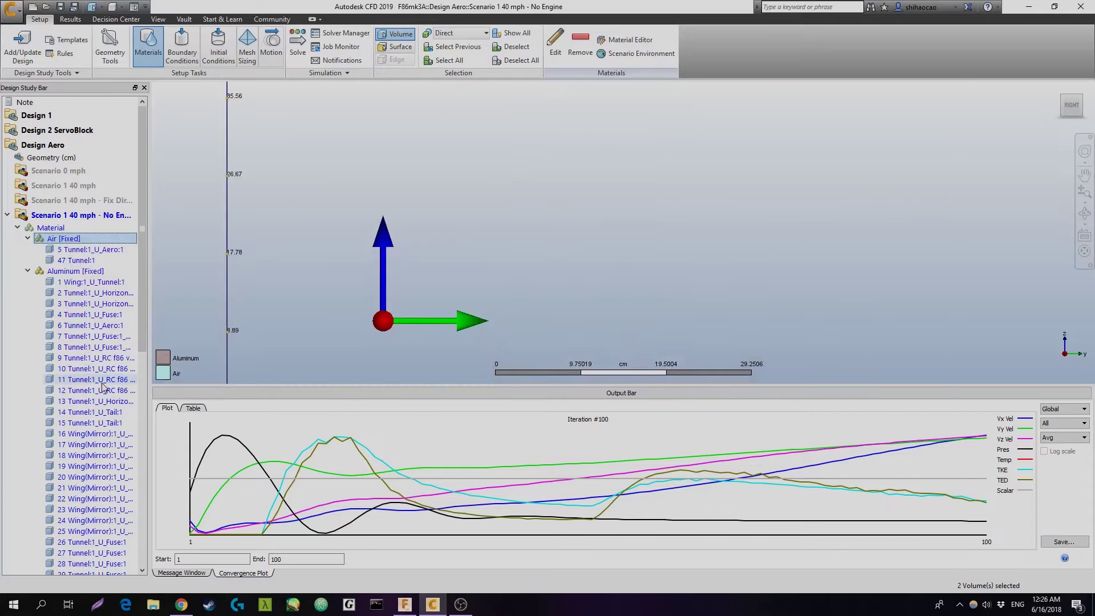
scroll(68, 331, down, 10)
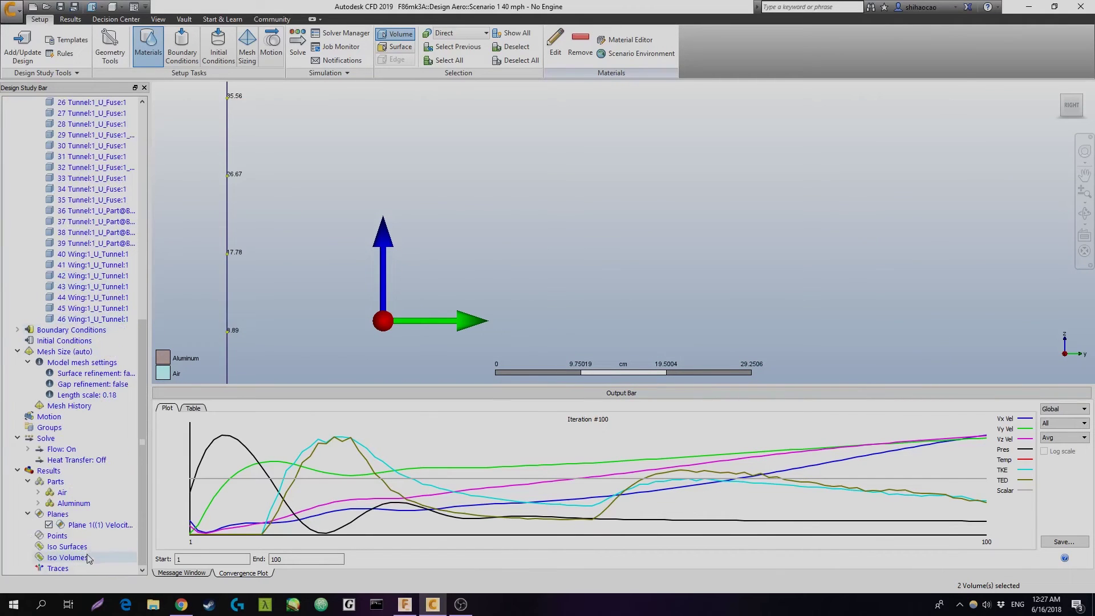
click(85, 525)
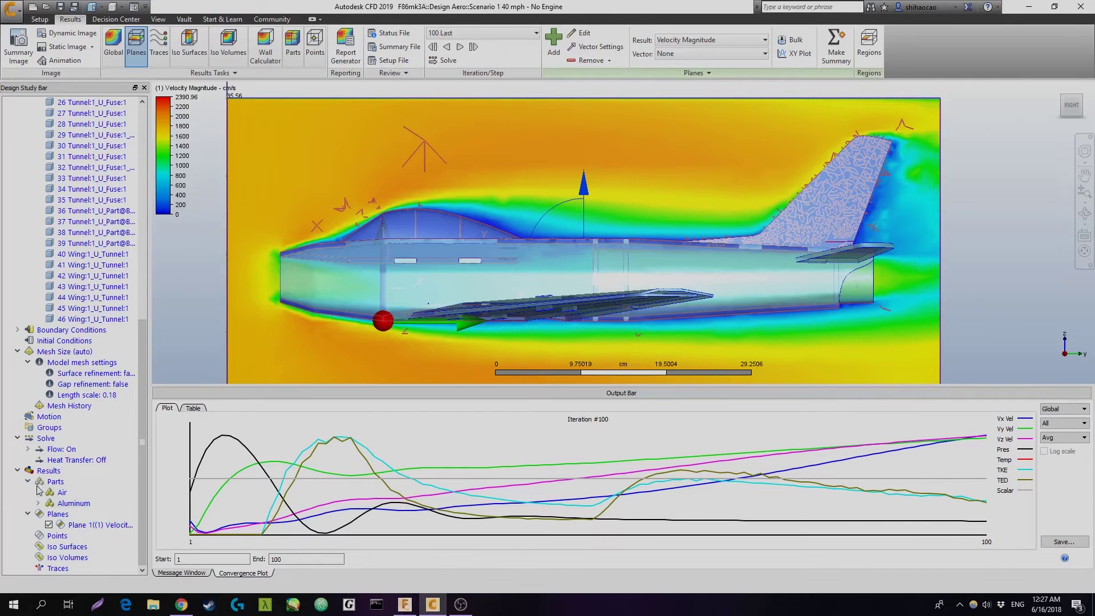
Step: Hide all aluminum parts in the results so only the air and the velocity plane are displayed
scroll(50, 292, up, 12)
scroll(50, 292, down, 12)
click(38, 493)
scroll(38, 500, down, 1)
click(37, 503)
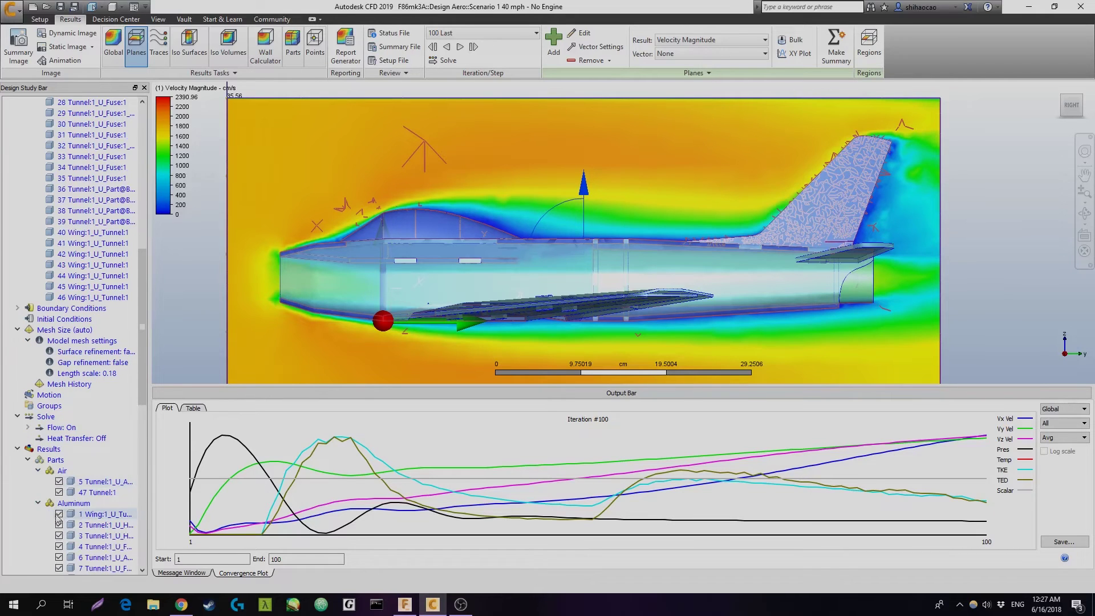
click(69, 506)
right_click(68, 506)
click(98, 480)
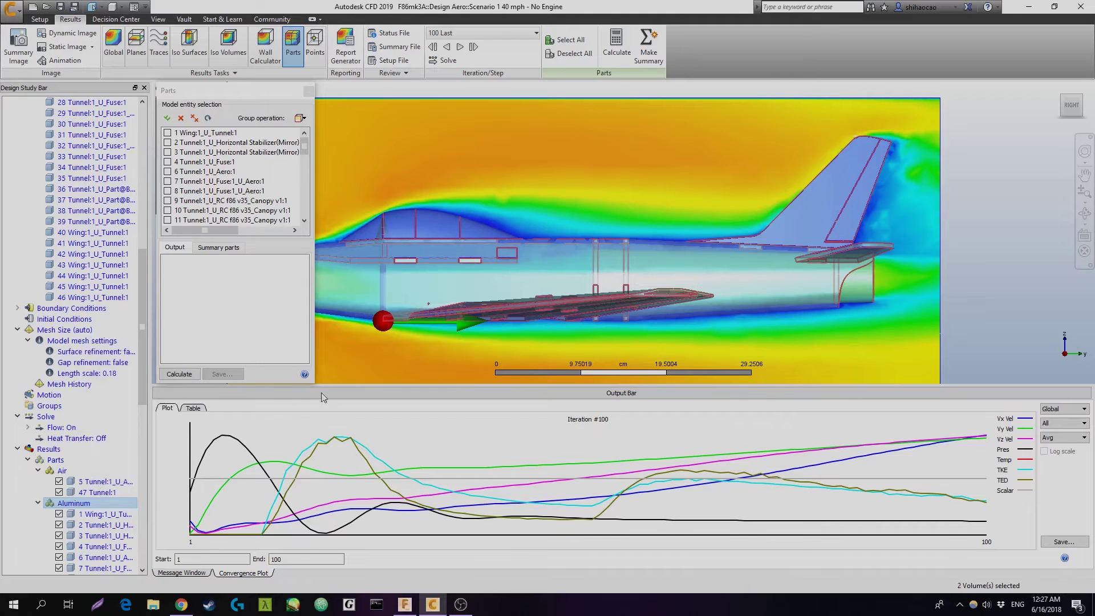
middle_drag(453, 363, 487, 334)
click(1030, 316)
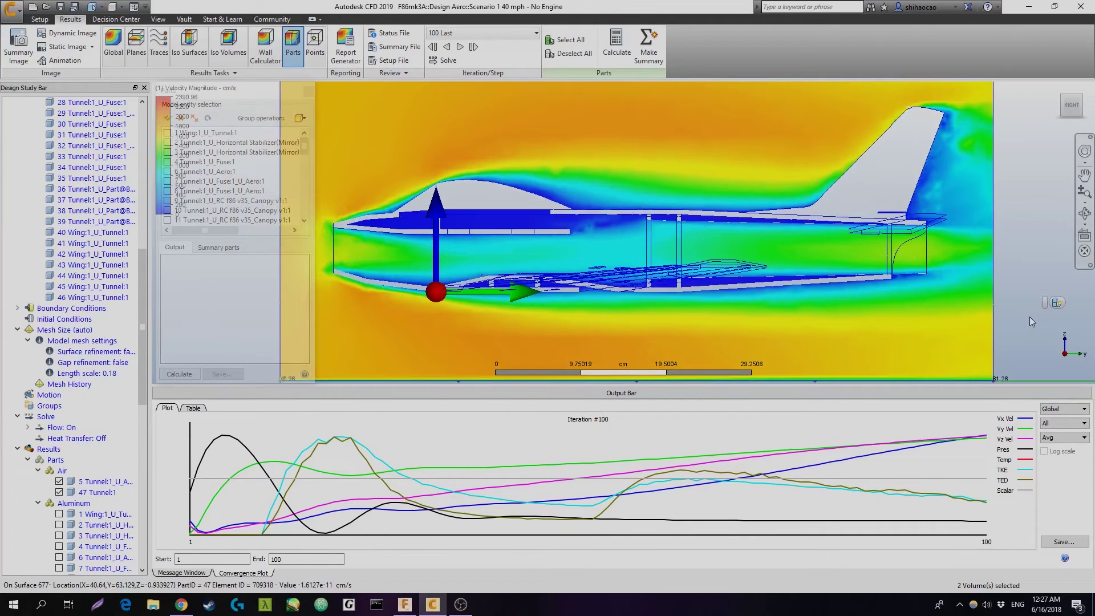
Step: Examine the velocity distribution inside the fuselage duct and around the canopy and tail on the plane
scroll(481, 228, up, 3)
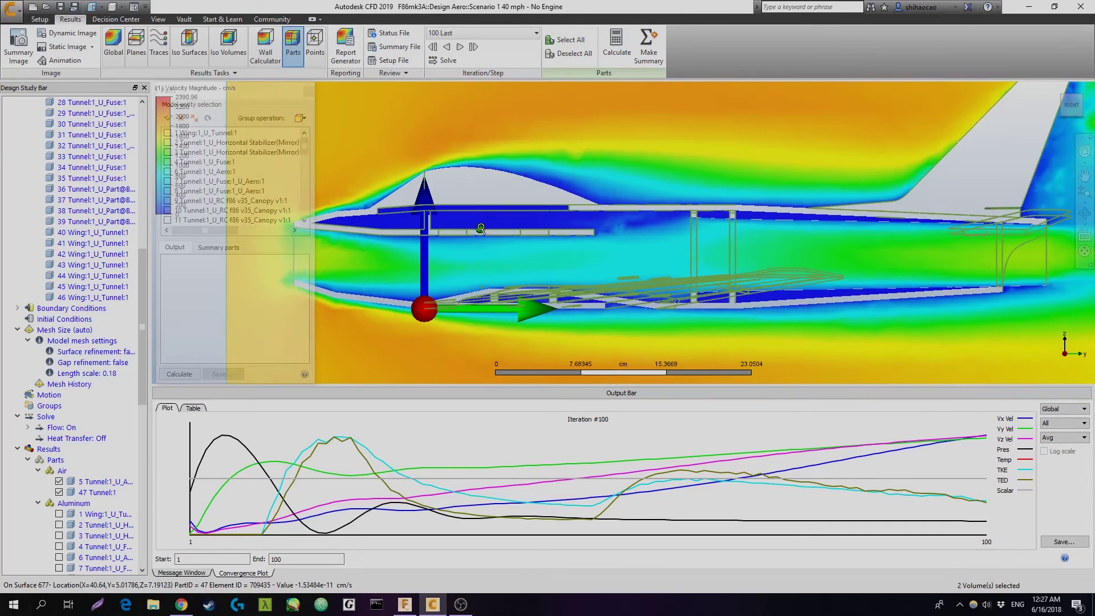
middle_drag(618, 257, 527, 266)
scroll(714, 291, up, 2)
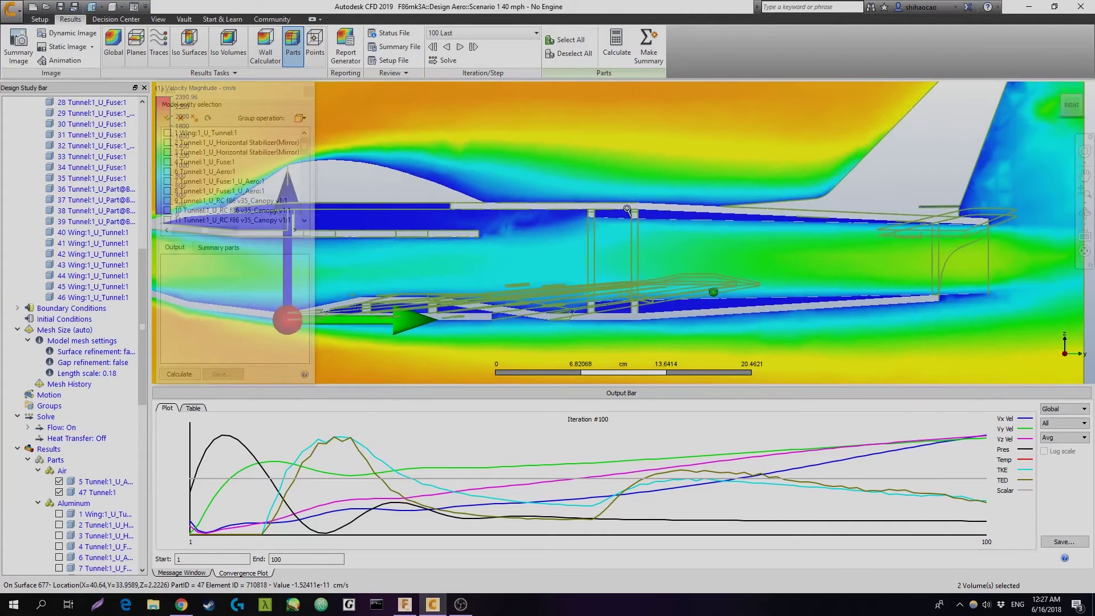
middle_drag(659, 218, 636, 244)
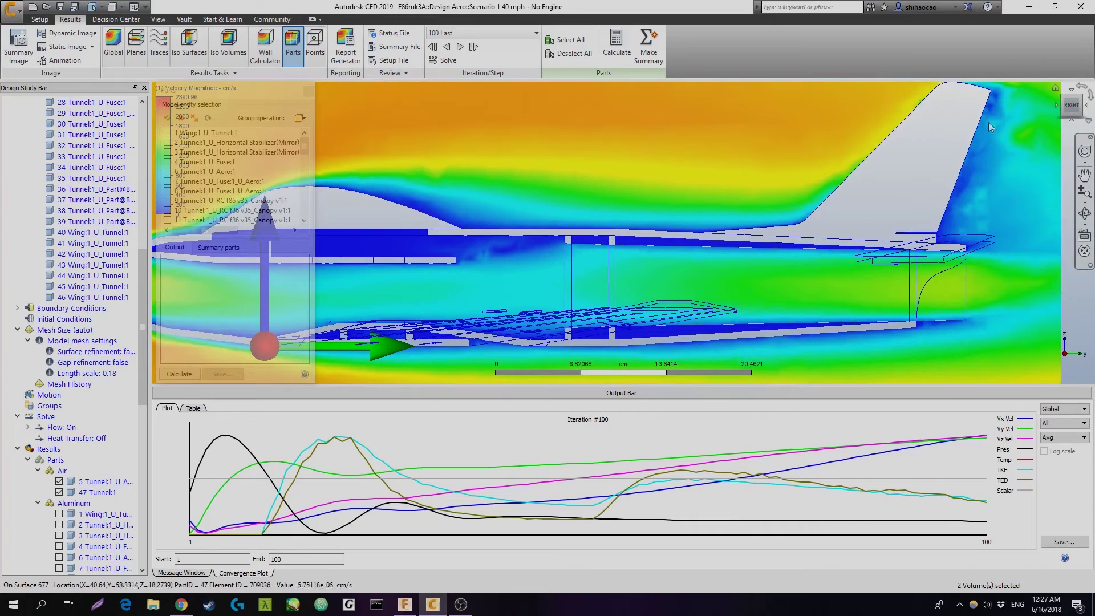
middle_drag(947, 336, 1087, 289)
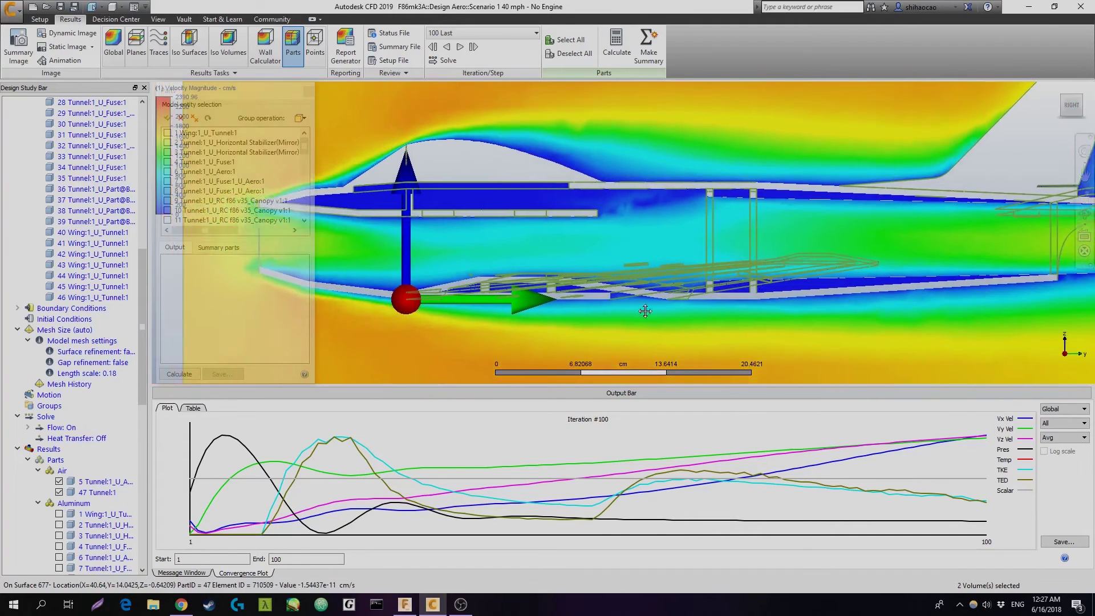
Step: Inspect the velocity plane along the nose, canopy and rear duct, and close the part results dialog
middle_drag(446, 283, 662, 296)
middle_drag(565, 272, 456, 303)
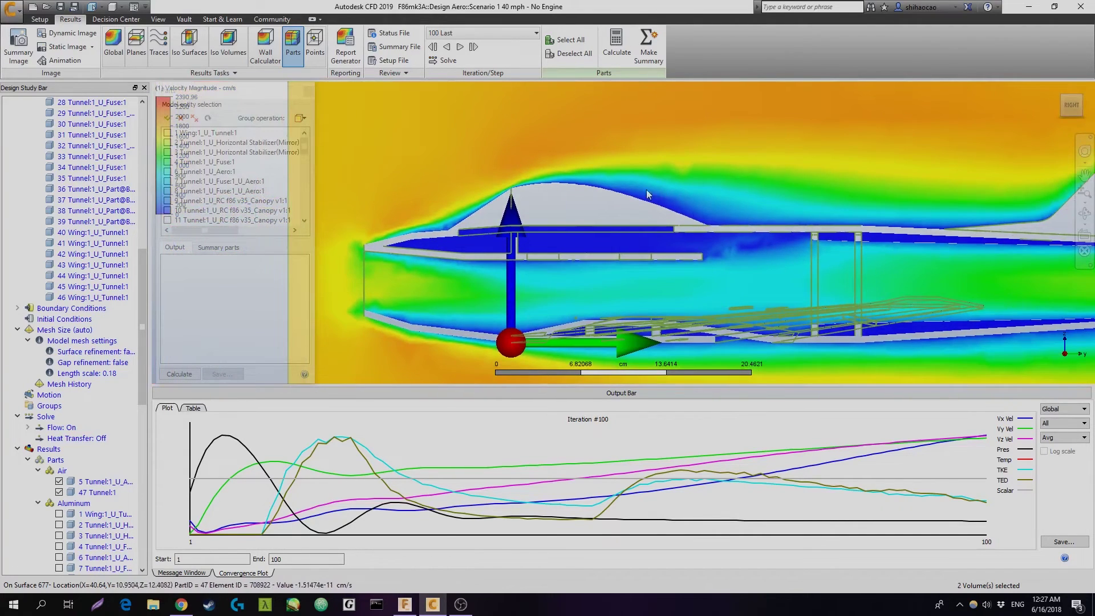
middle_drag(710, 189, 583, 176)
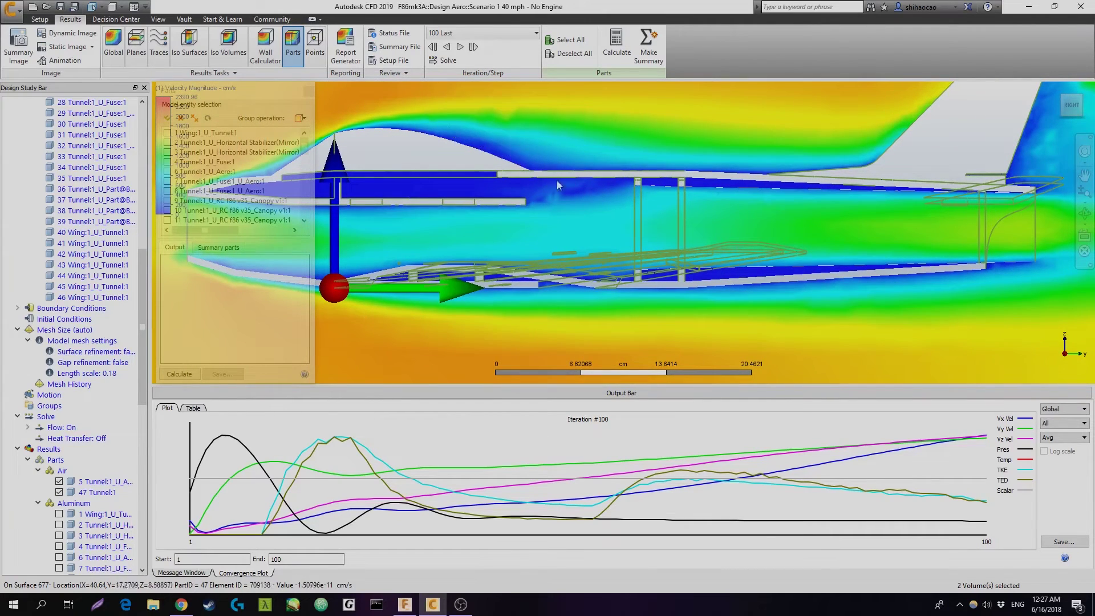
click(311, 94)
shift+middle_drag(450, 255, 587, 276)
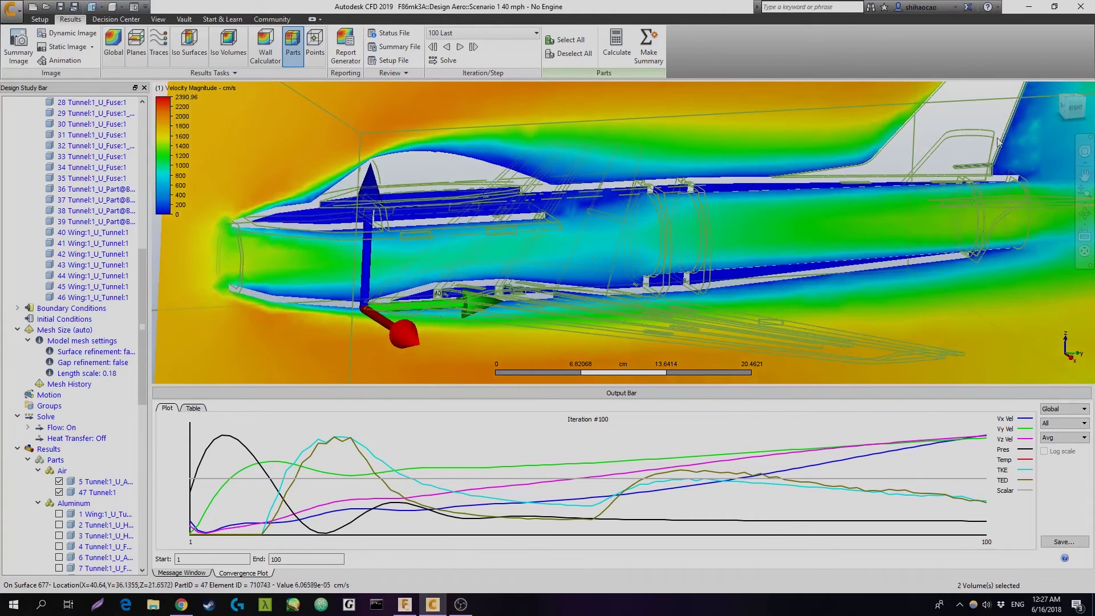
Step: Add a trace set with a two-row rectangular grid of seeds across the duct opening in the front view, using seed density 1
click(1071, 106)
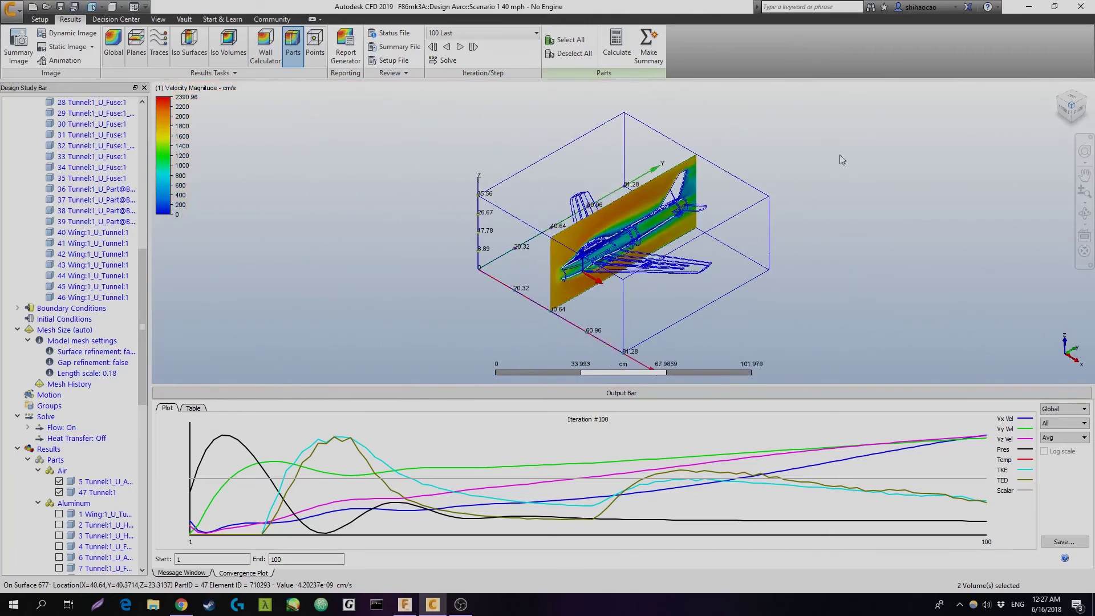
click(1065, 113)
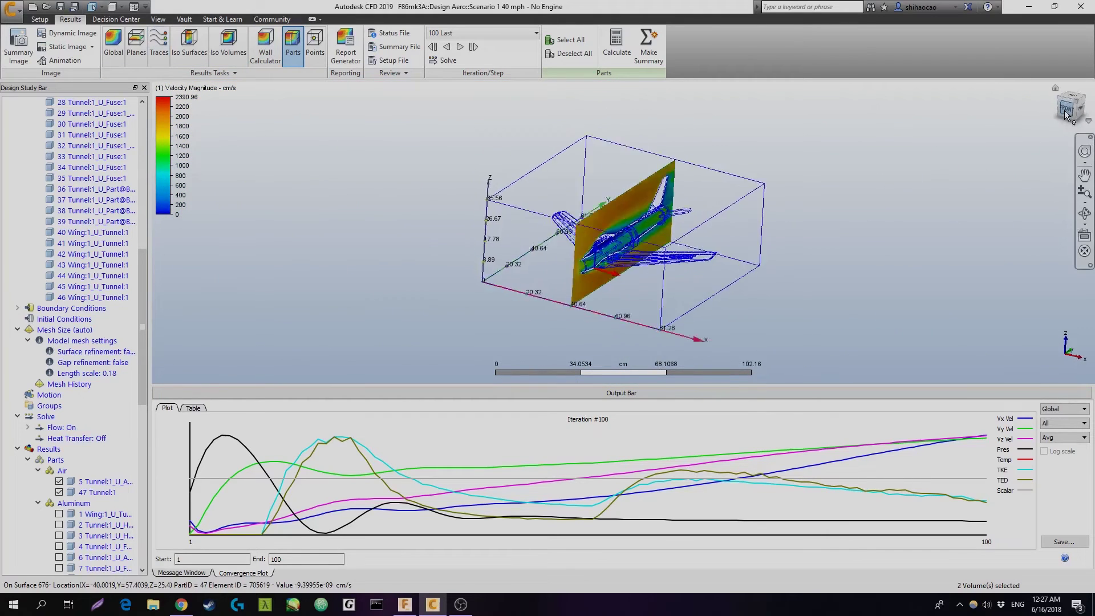
middle_drag(653, 272, 493, 280)
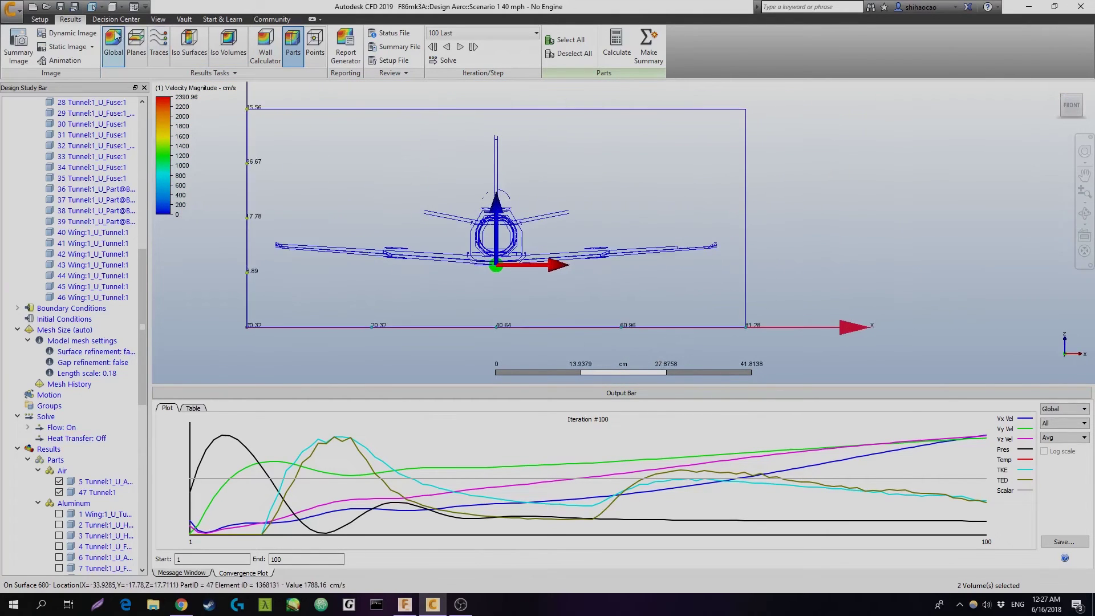
click(159, 46)
scroll(443, 265, up, 3)
scroll(500, 264, up, 2)
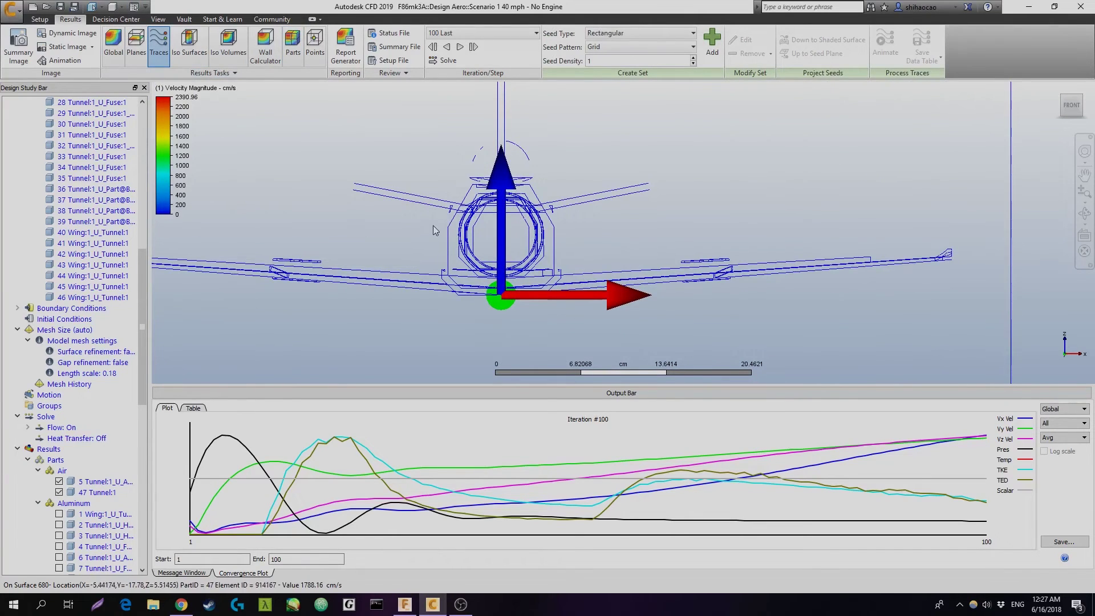
middle_drag(577, 232, 579, 249)
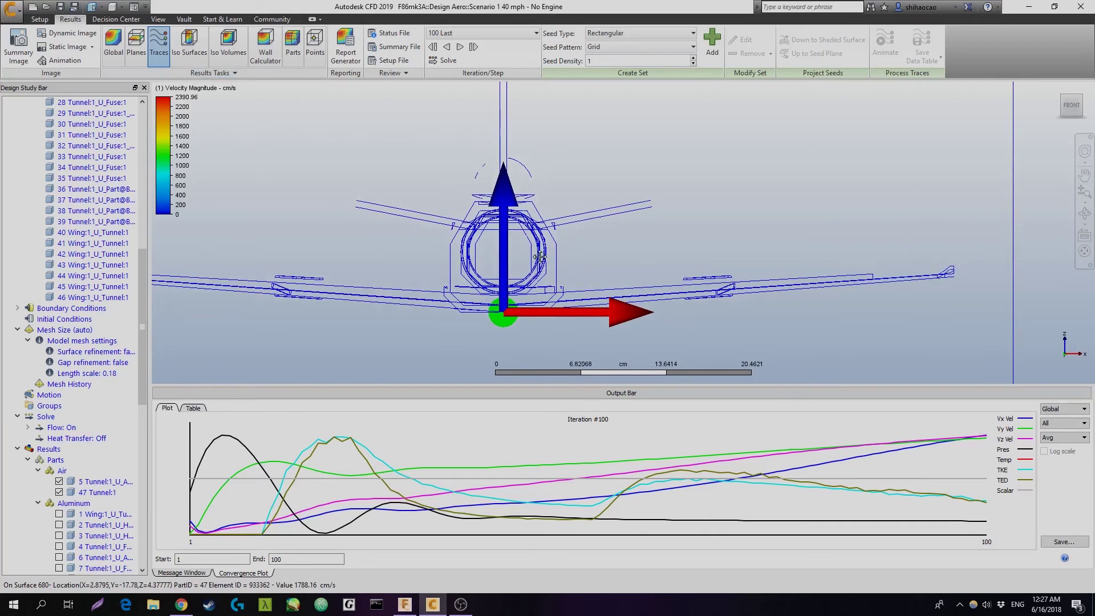
click(707, 43)
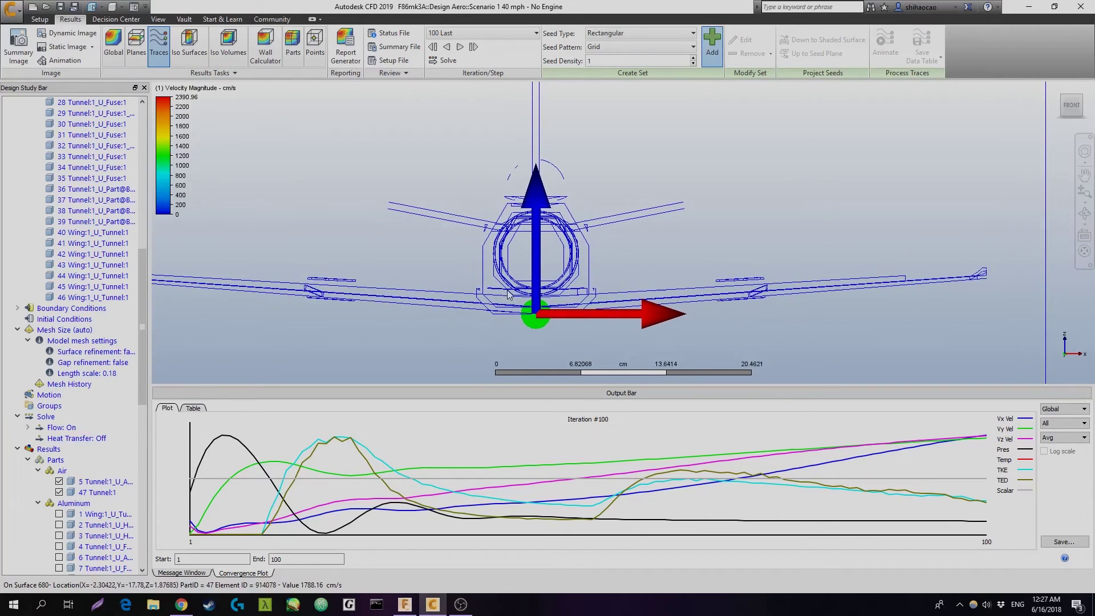
scroll(508, 291, up, 3)
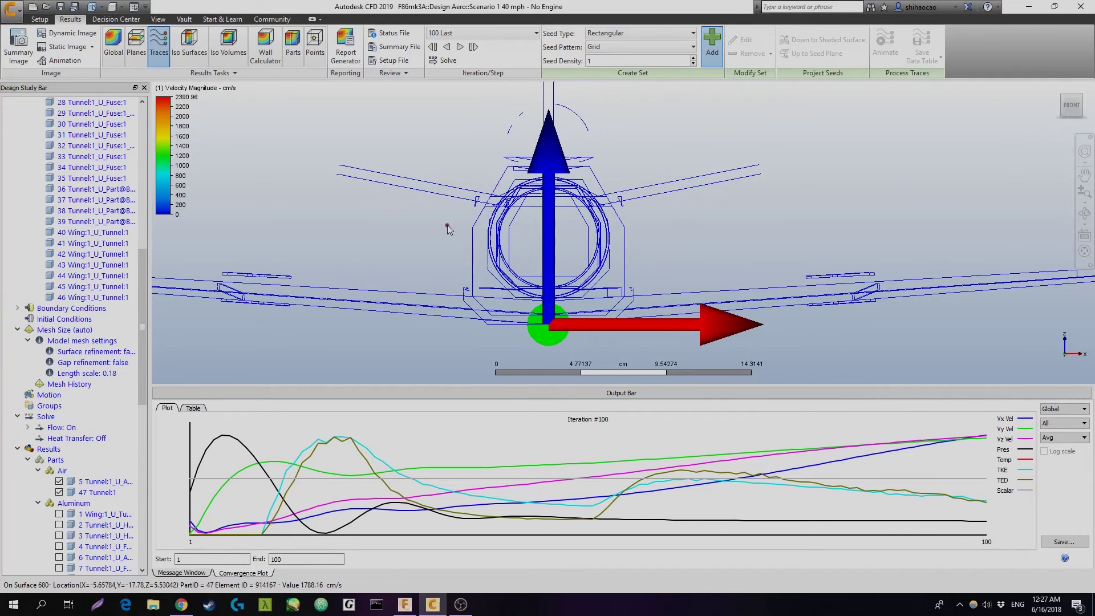
click(462, 241)
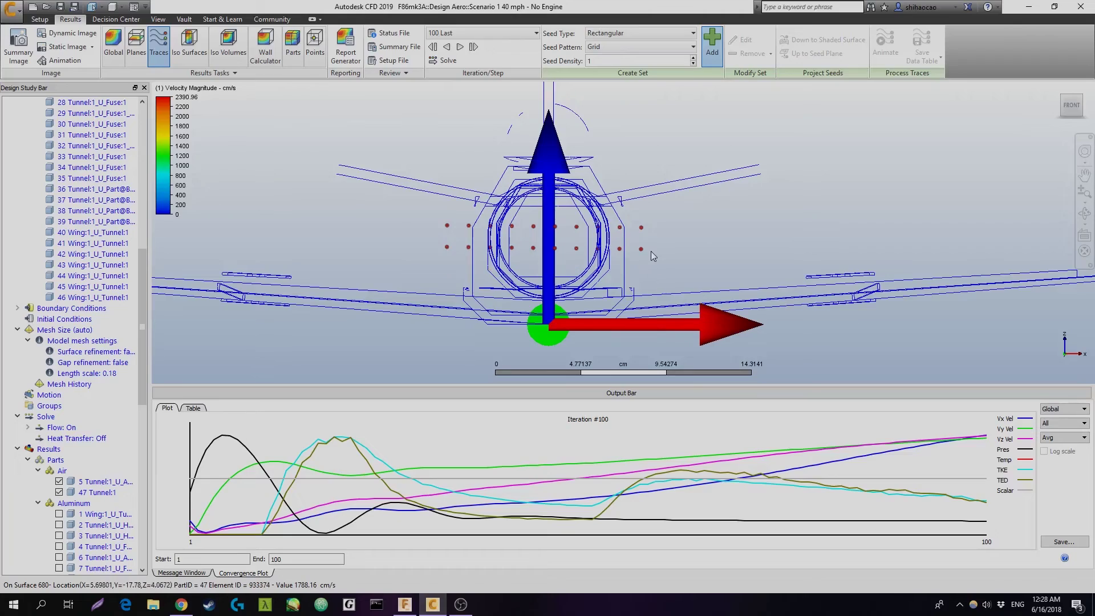
click(652, 253)
Step: Examine how the two rows of flow traces run through the fuselage duct and around the sides
shift+middle_drag(822, 264, 770, 261)
shift+middle_drag(815, 227, 511, 314)
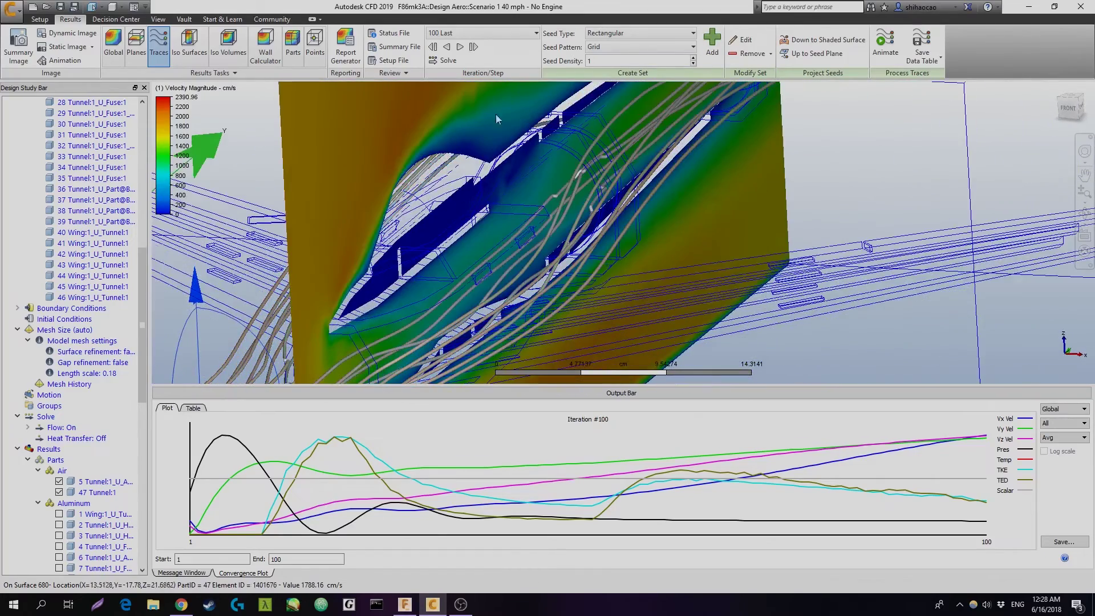
shift+middle_drag(505, 154, 440, 345)
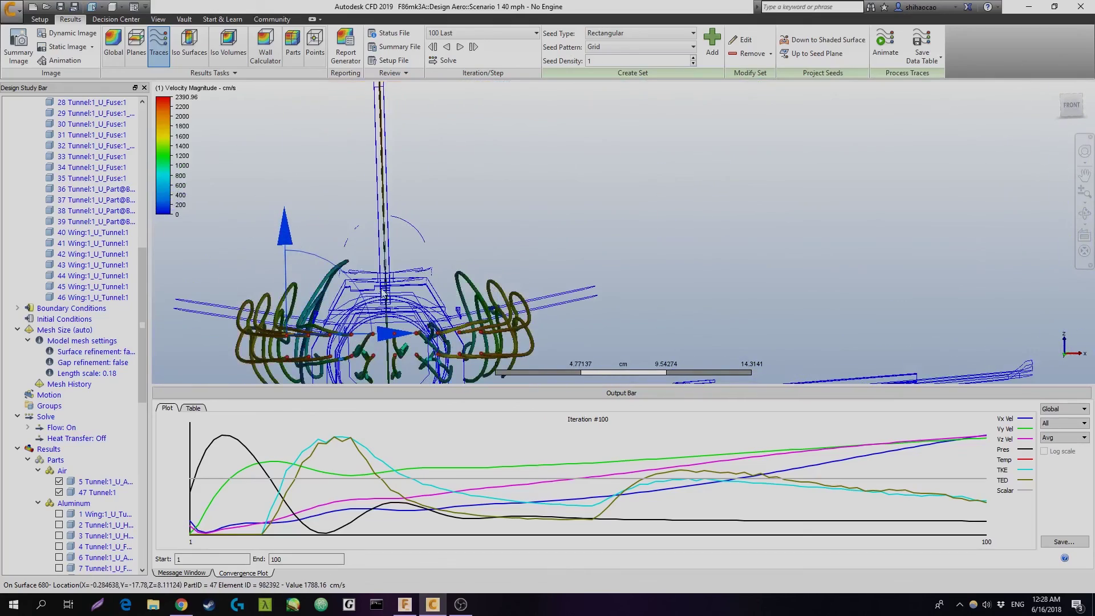
shift+middle_drag(383, 293, 285, 228)
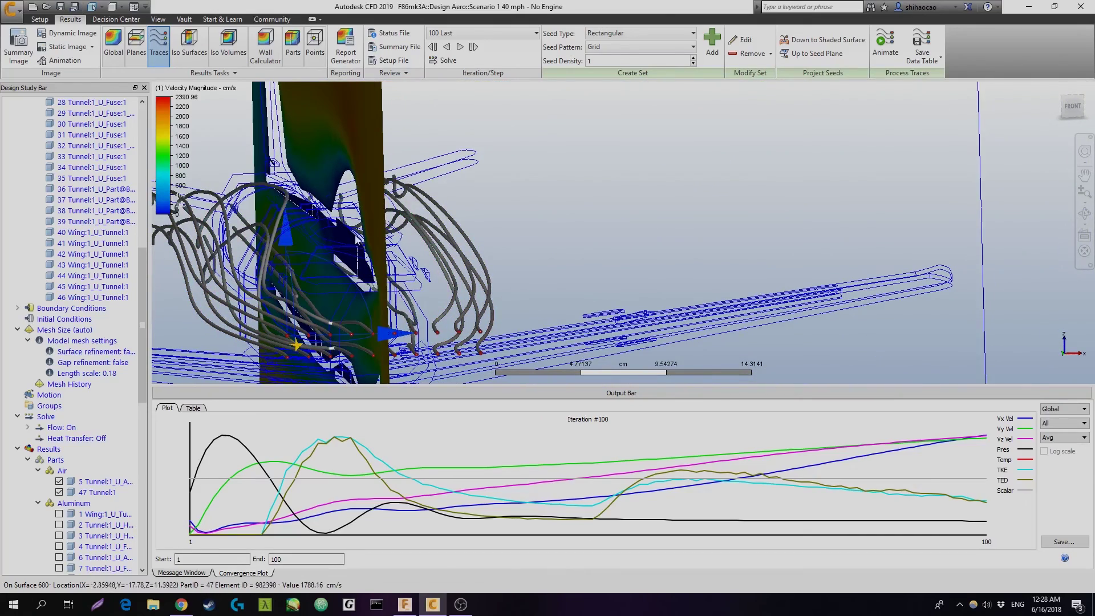
shift+middle_drag(337, 221, 441, 304)
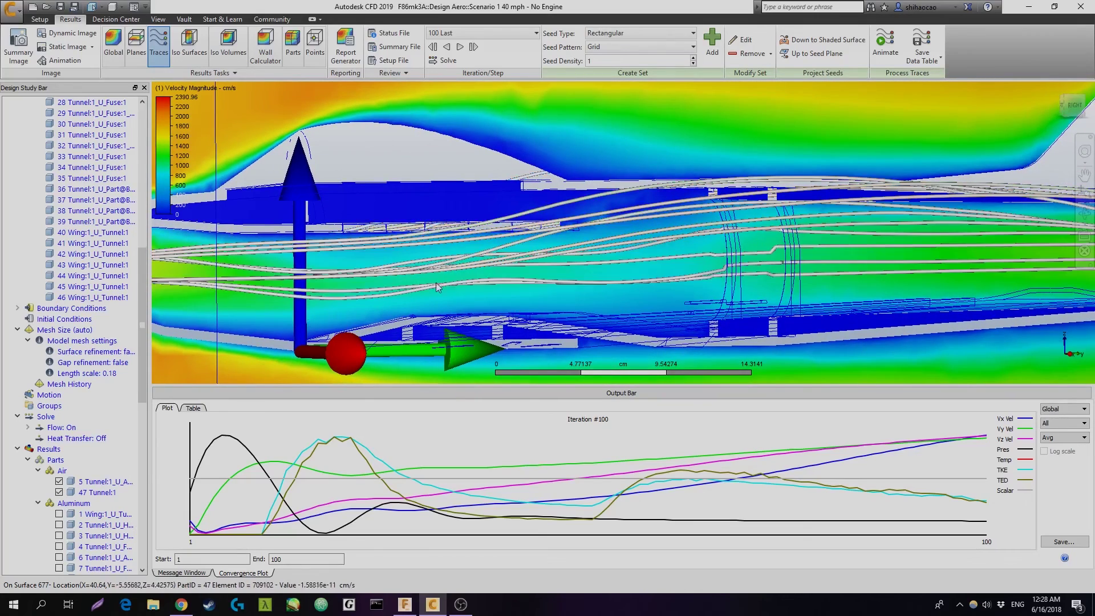
middle_drag(557, 312, 592, 324)
shift+middle_drag(525, 324, 542, 334)
middle_drag(763, 279, 576, 197)
shift+middle_drag(659, 243, 645, 290)
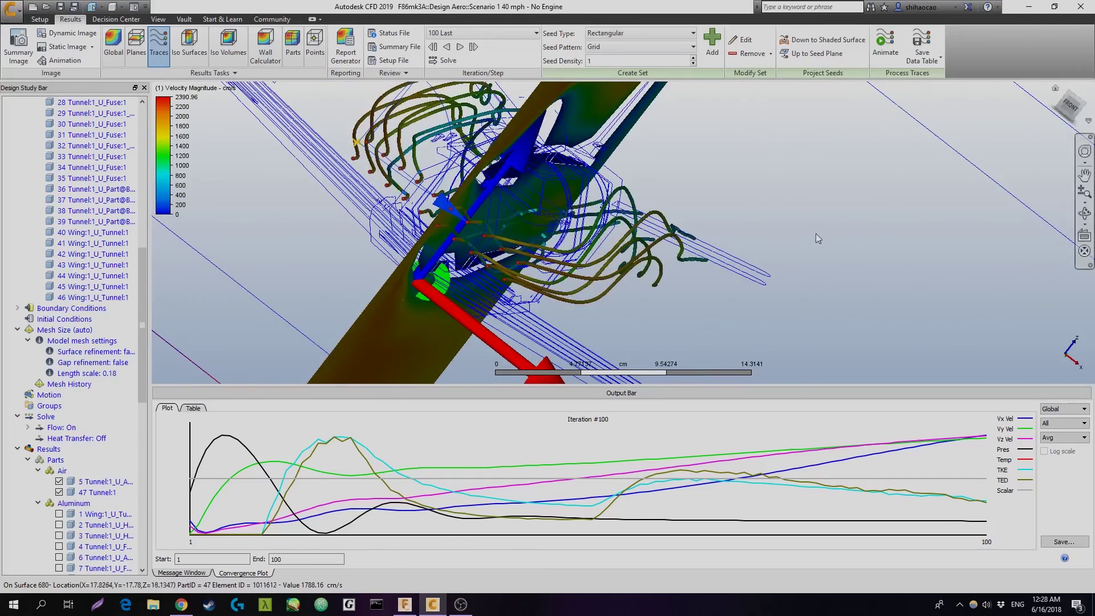
shift+middle_drag(816, 234, 708, 274)
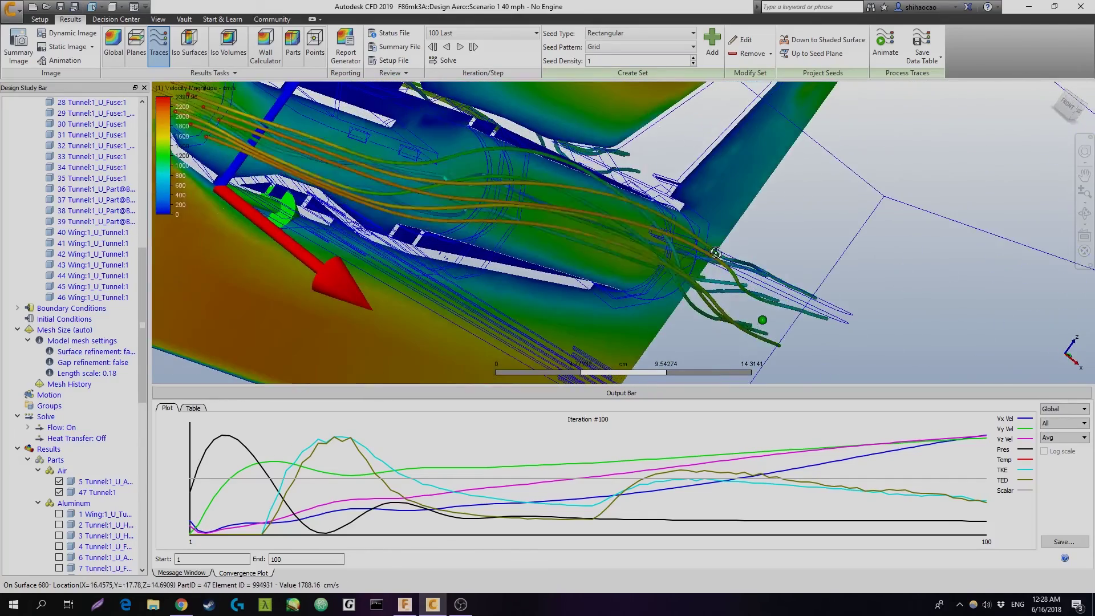
Step: Remove the two-row trace set and face the aircraft from the front
click(1067, 107)
scroll(600, 263, up, 3)
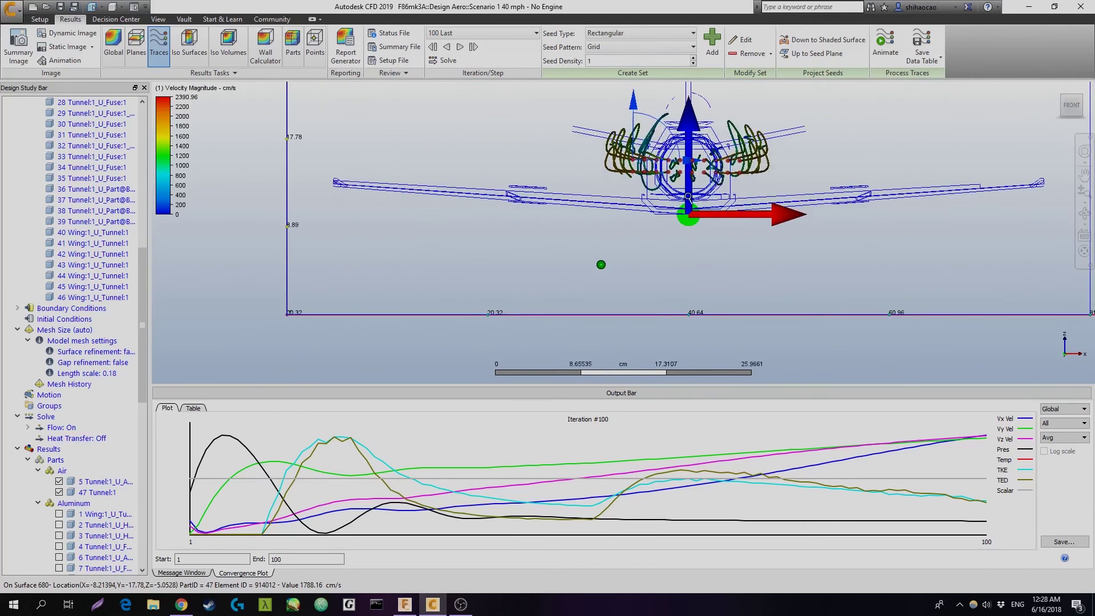
click(773, 106)
middle_drag(773, 107, 716, 195)
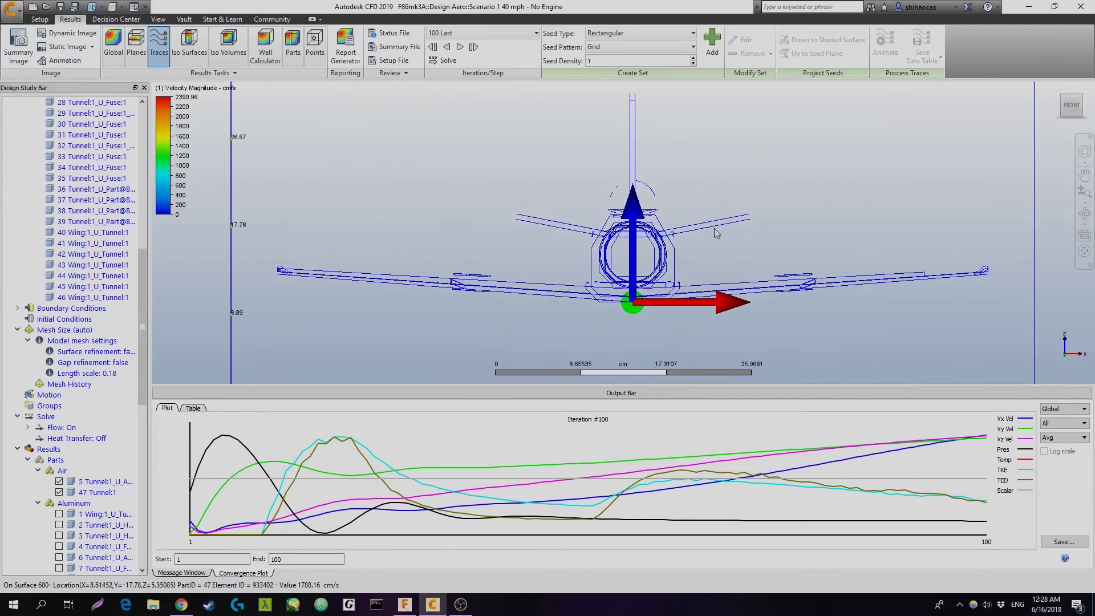
Step: Try a trace set with a single row of seeds near the top of the duct opening, and remove it
scroll(670, 273, up, 5)
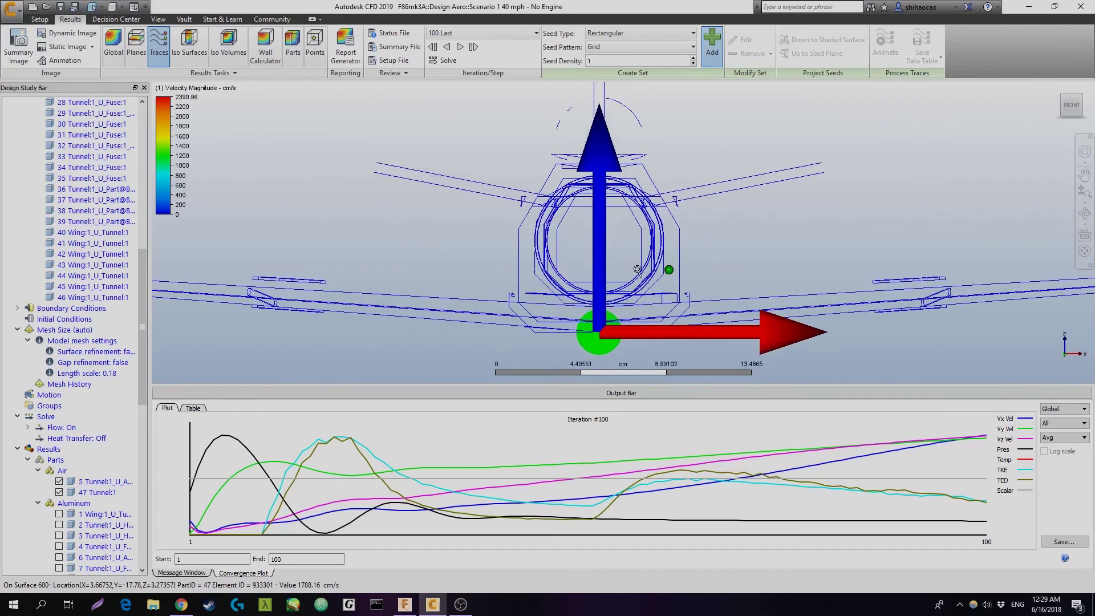
middle_drag(575, 260, 583, 279)
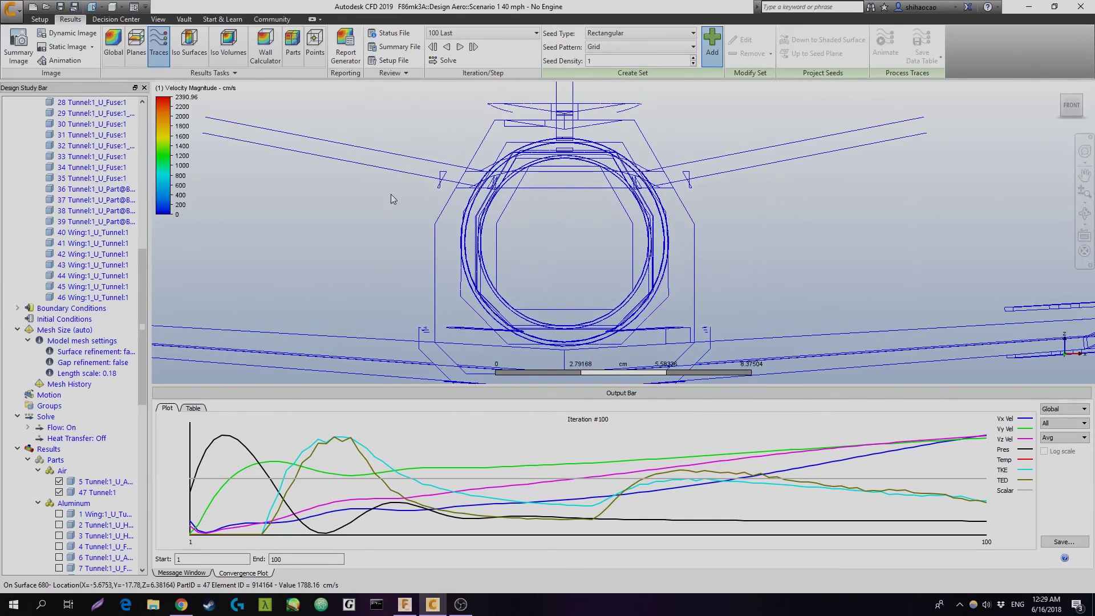
click(740, 215)
mouse_move(854, 220)
shift+middle_down()
mouse_move(834, 222)
mouse_move(854, 219)
shift+middle_up()
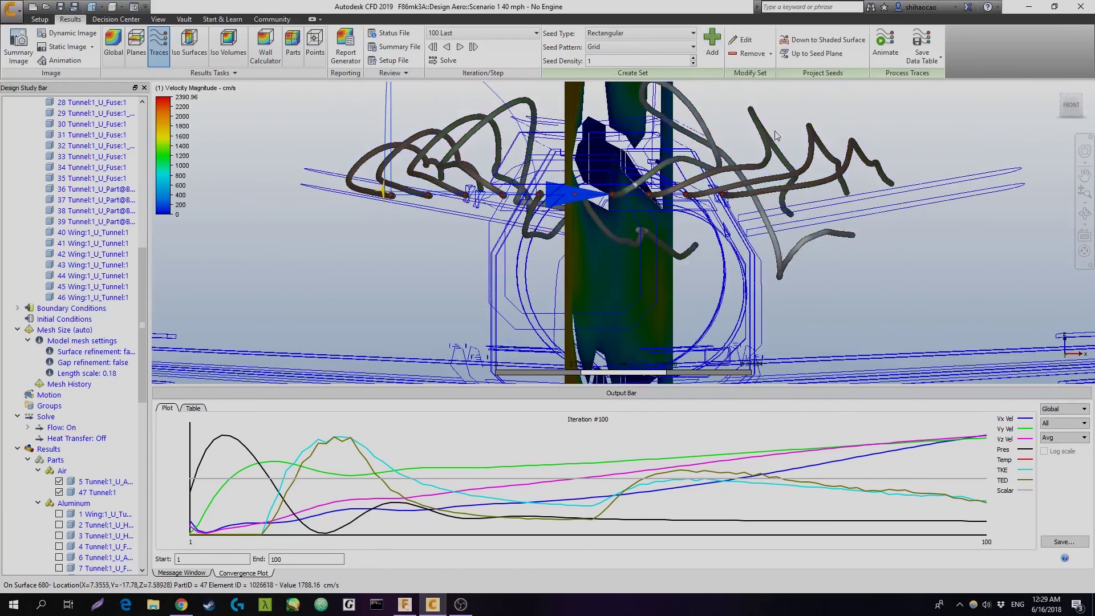
click(748, 55)
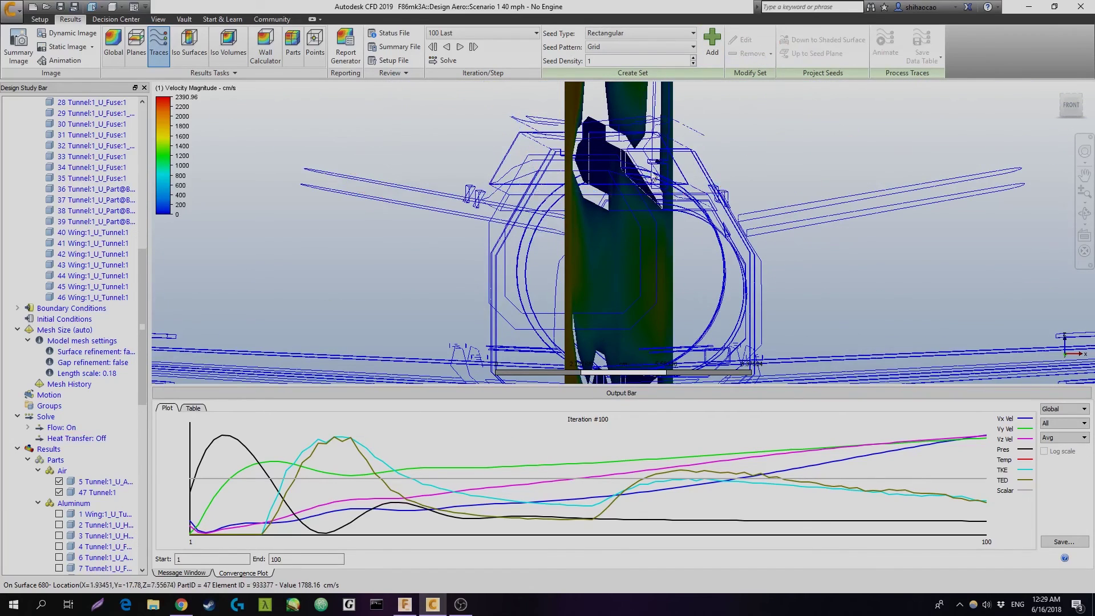
Step: Add a trace set with a single row of rectangular grid seeds across the upper part of the duct opening, seen from the front
click(1071, 105)
ctrl+middle_drag(641, 220, 599, 316)
scroll(599, 318, up, 4)
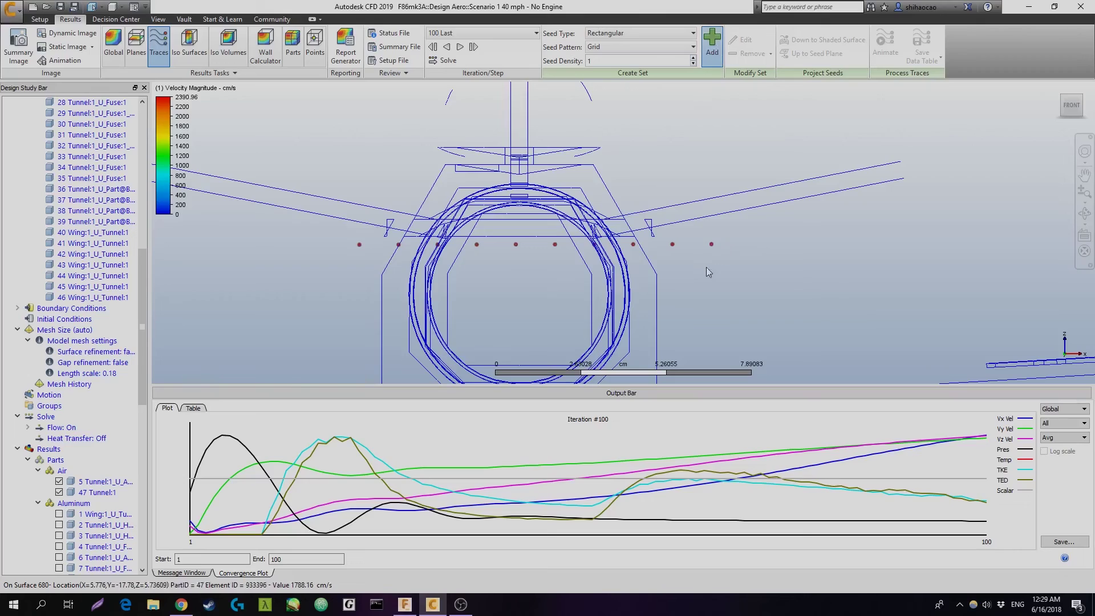
click(711, 244)
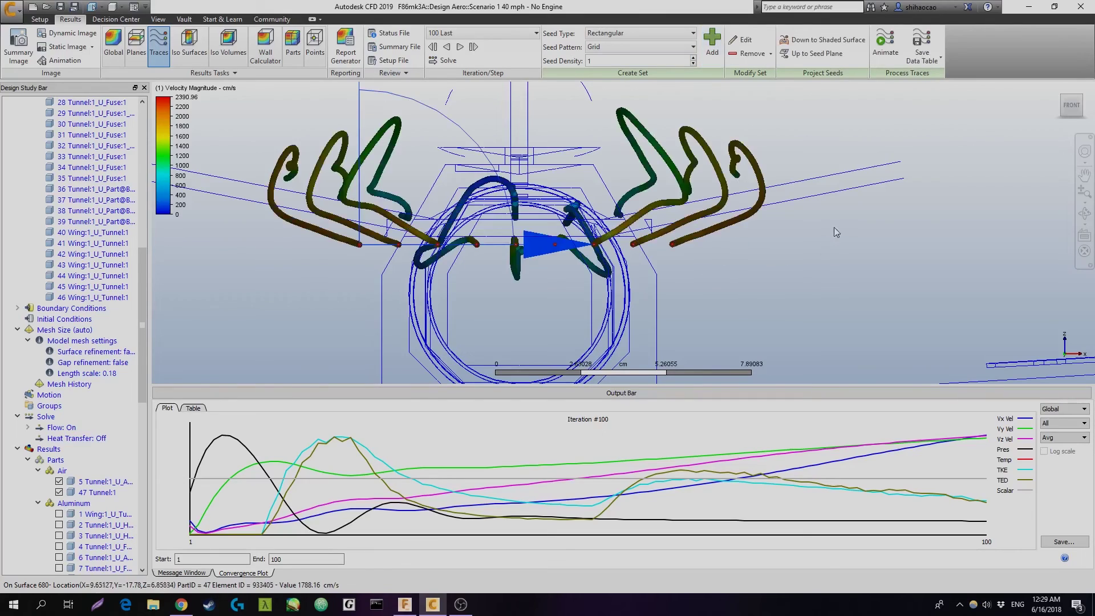
Step: Examine the single-row traces along the upper duct, past the internal frames and around the fuselage sides
shift+middle_drag(789, 235, 475, 244)
shift+middle_drag(389, 281, 589, 266)
shift+middle_drag(343, 210, 484, 242)
shift+middle_drag(773, 187, 588, 227)
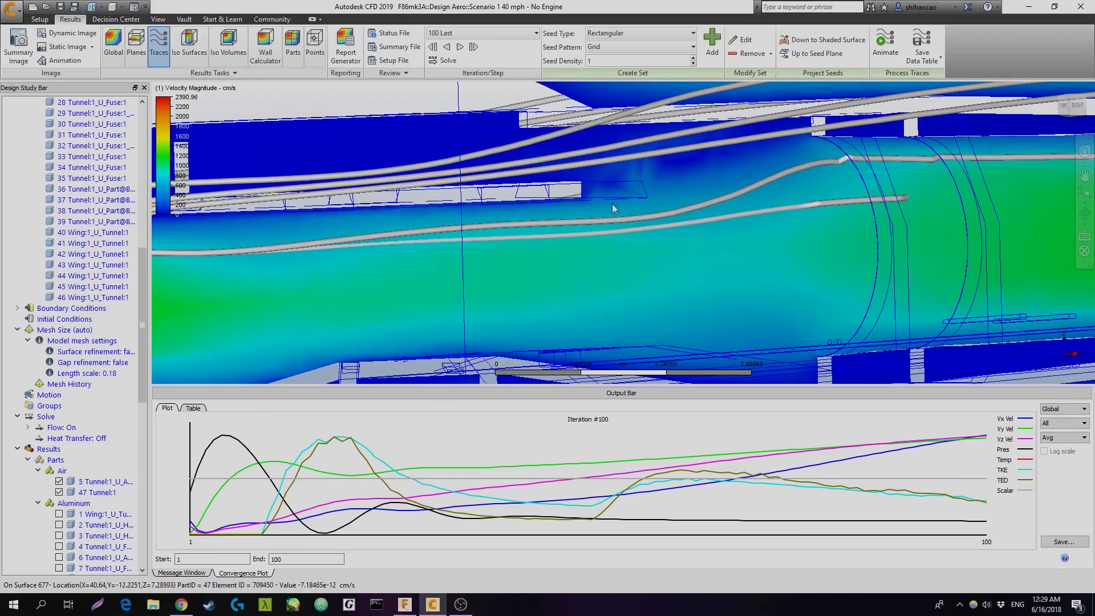
shift+middle_drag(613, 207, 793, 143)
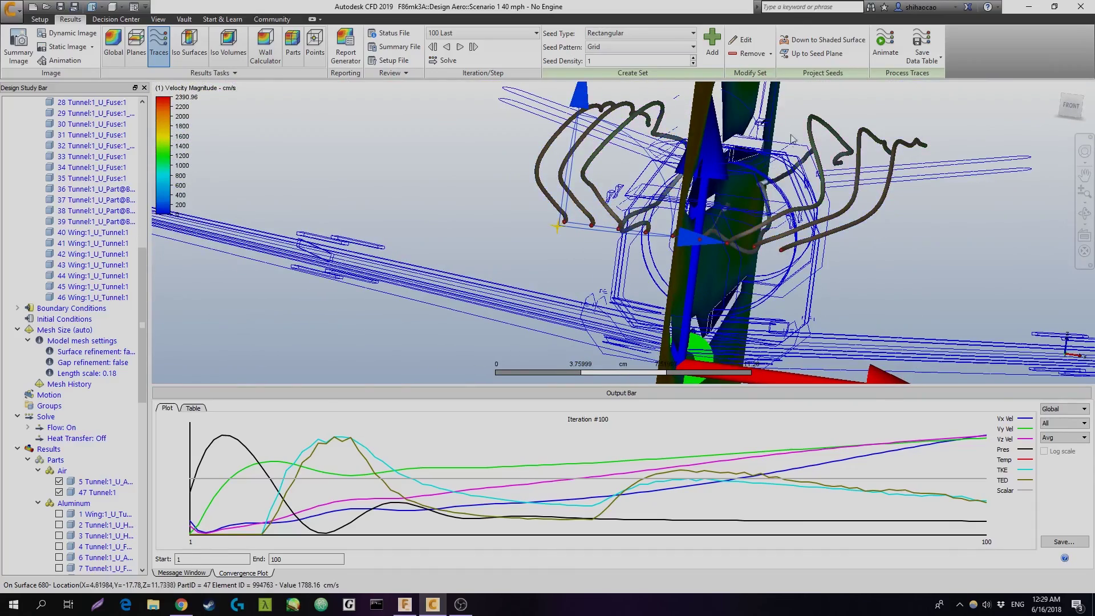
shift+middle_drag(932, 264, 669, 264)
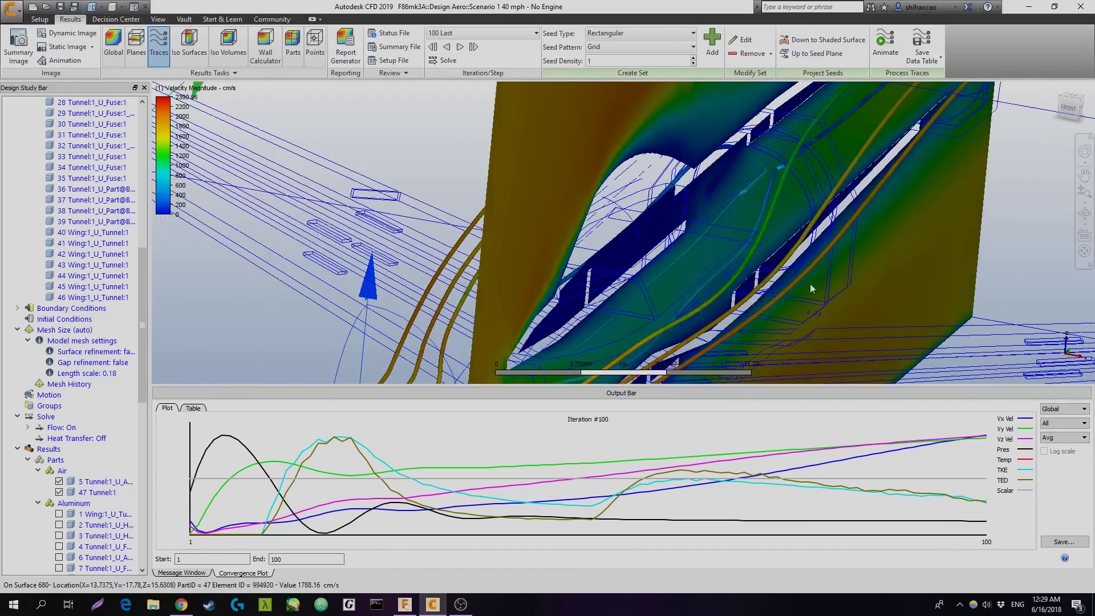
shift+middle_drag(810, 283, 736, 263)
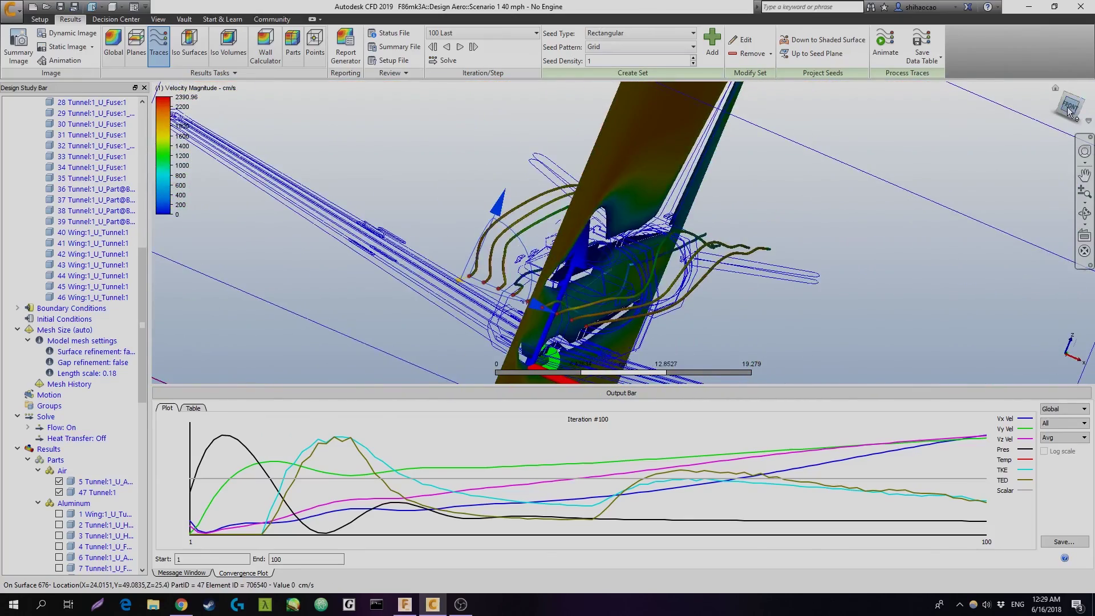
Step: Review the traces and velocity plane on the whole aircraft from the front and from isometric angles
click(1070, 108)
scroll(646, 216, up, 2)
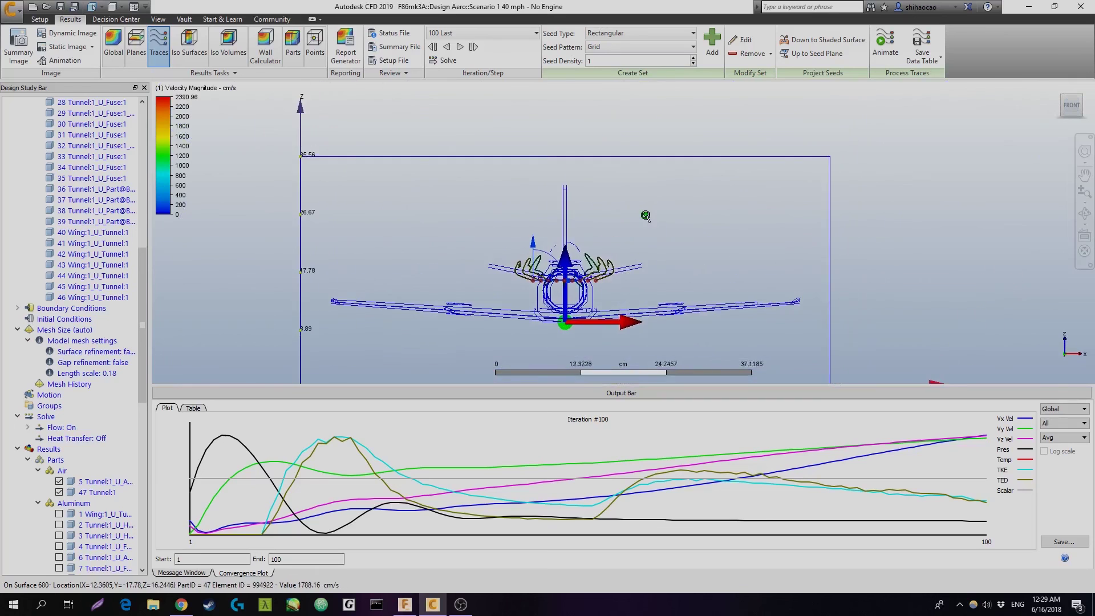
shift+middle_drag(642, 307, 577, 318)
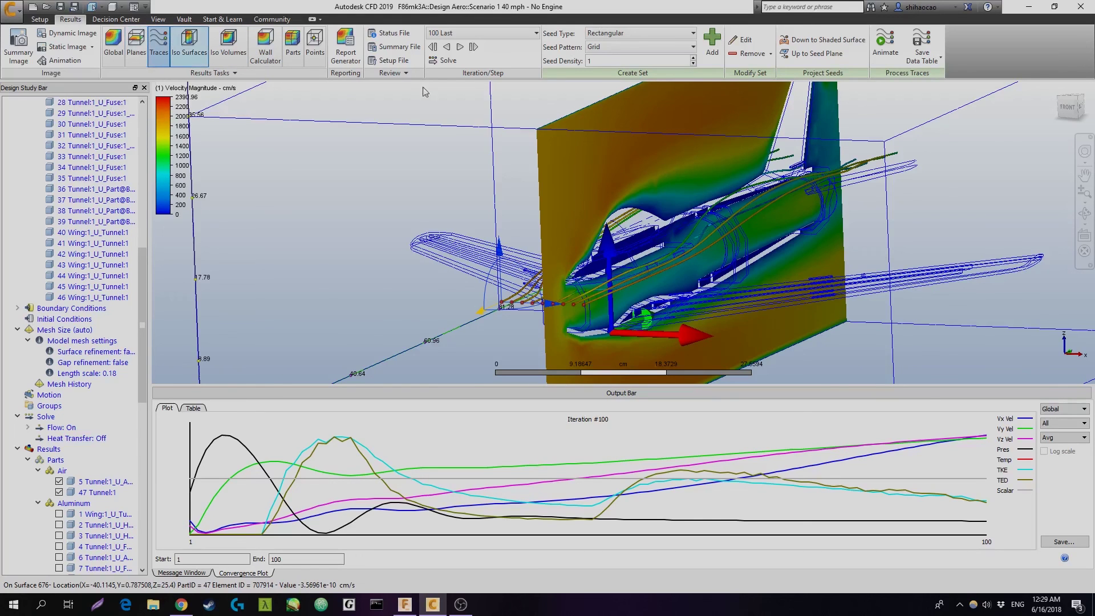
click(1078, 101)
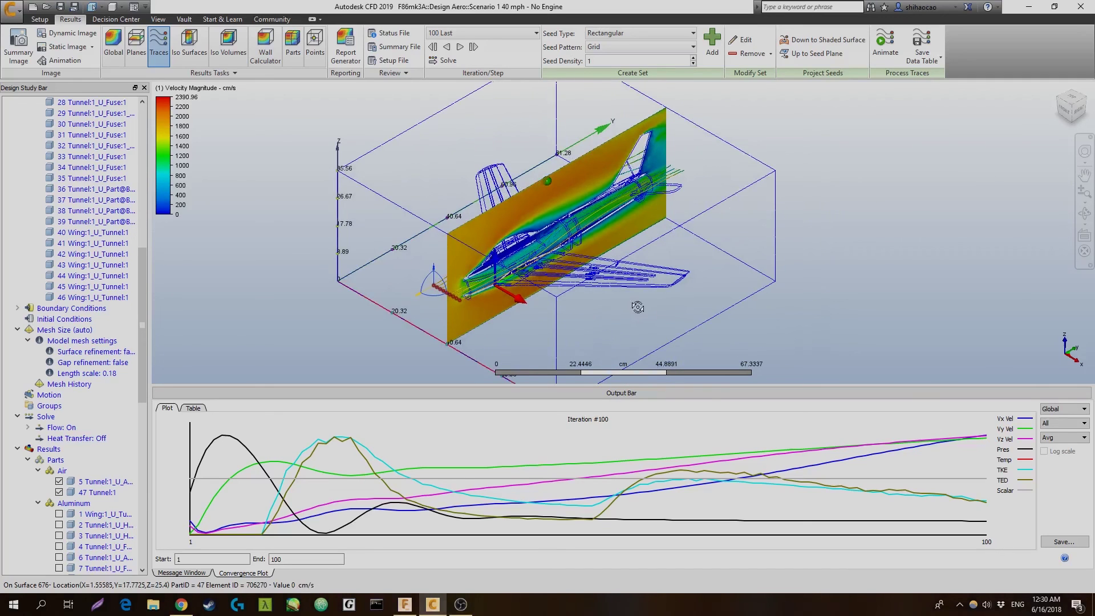
click(1072, 112)
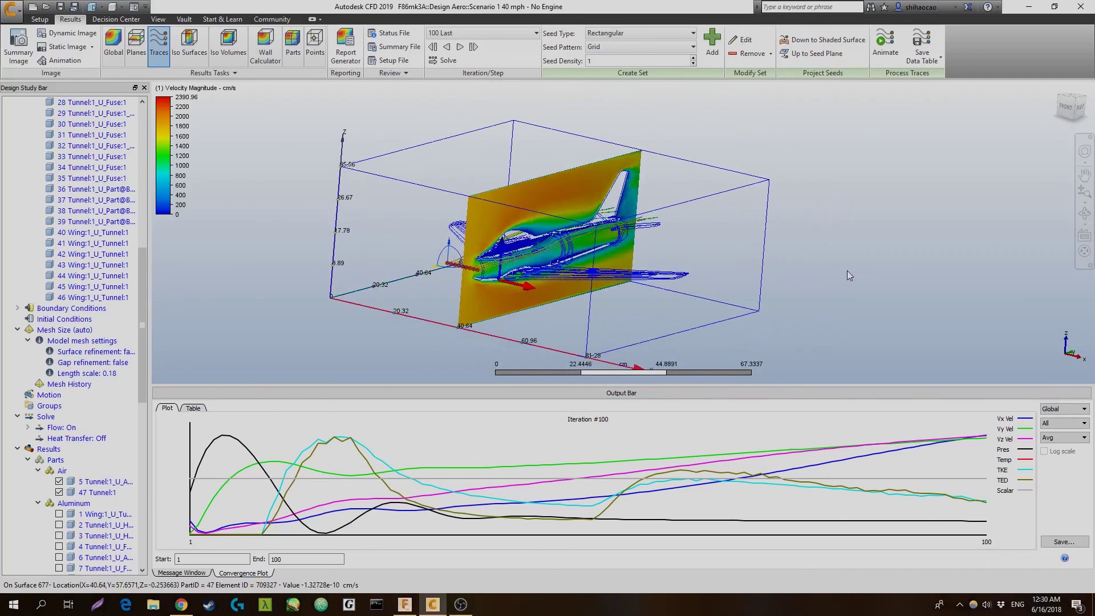